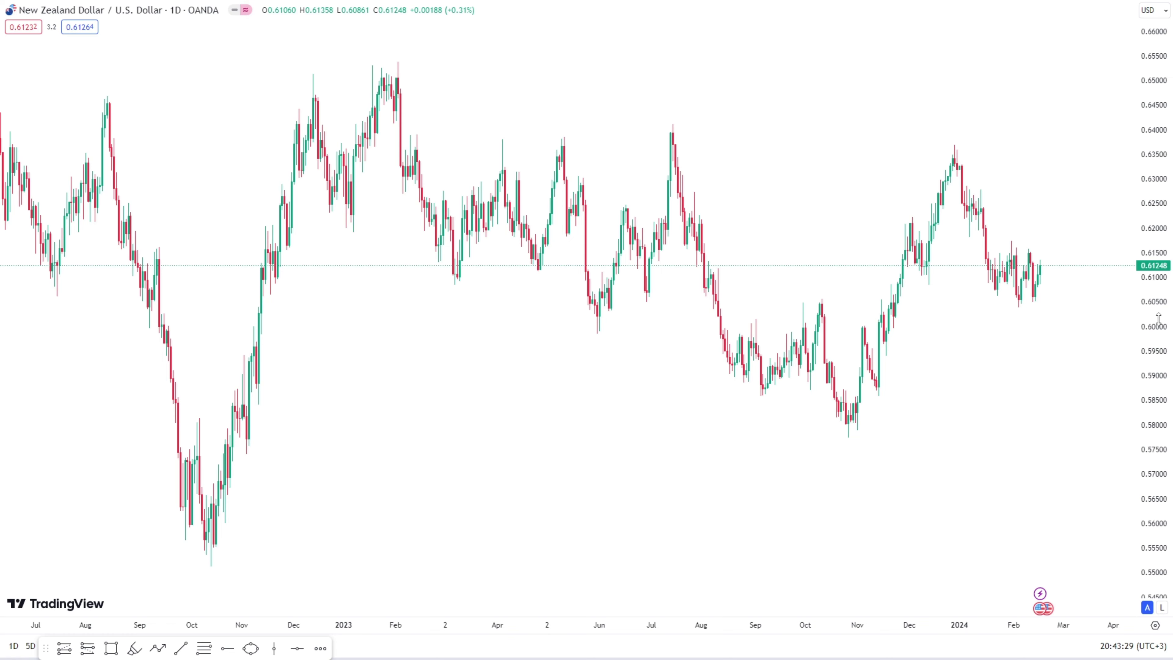
Step: Zoom the NZD/USD daily chart out until the whole 2014–2024 history is visible
scroll(1057, 349, "down", 3)
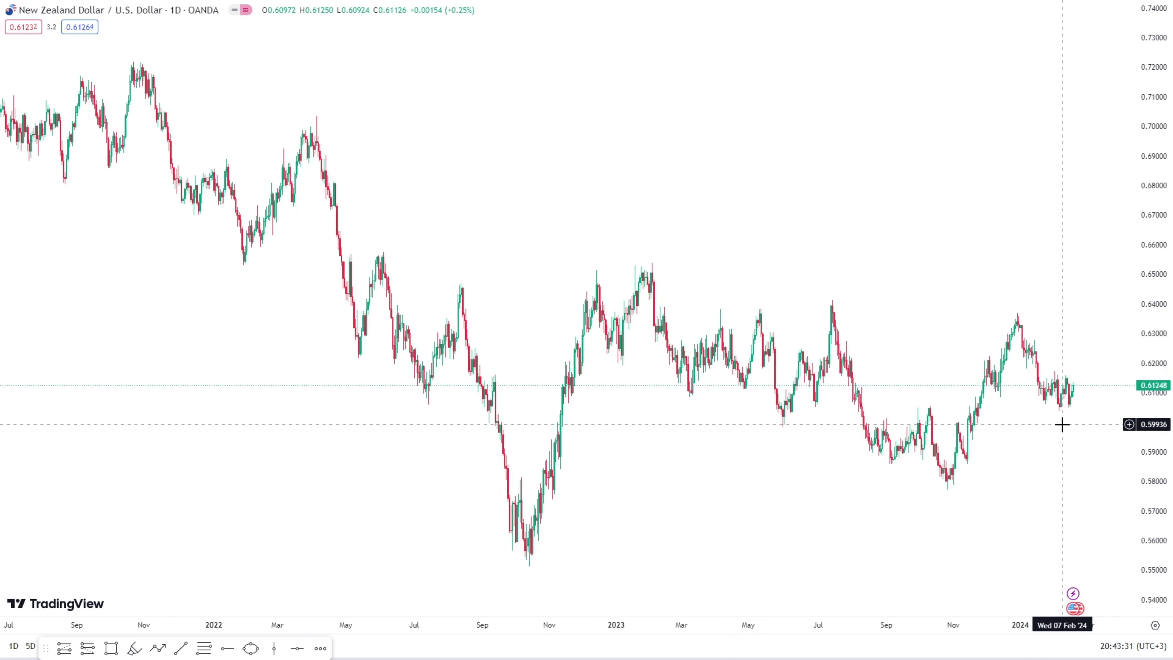
scroll(1060, 415, "down", 5)
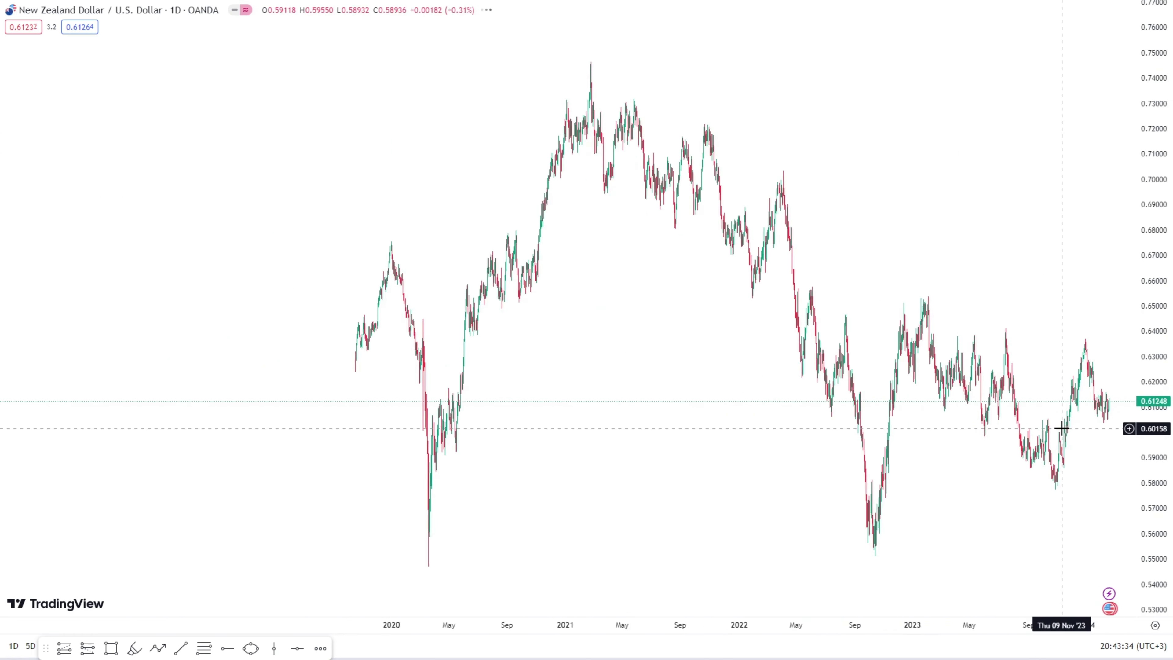
scroll(1070, 475, "up", 5)
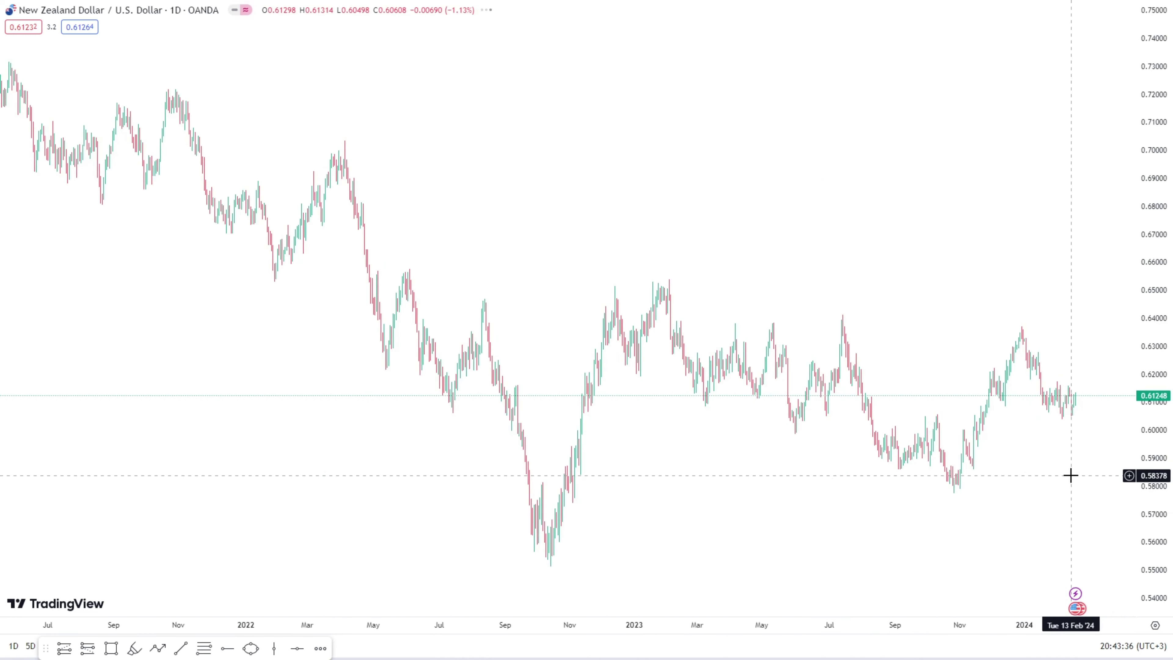
scroll(1076, 473, "up", 5)
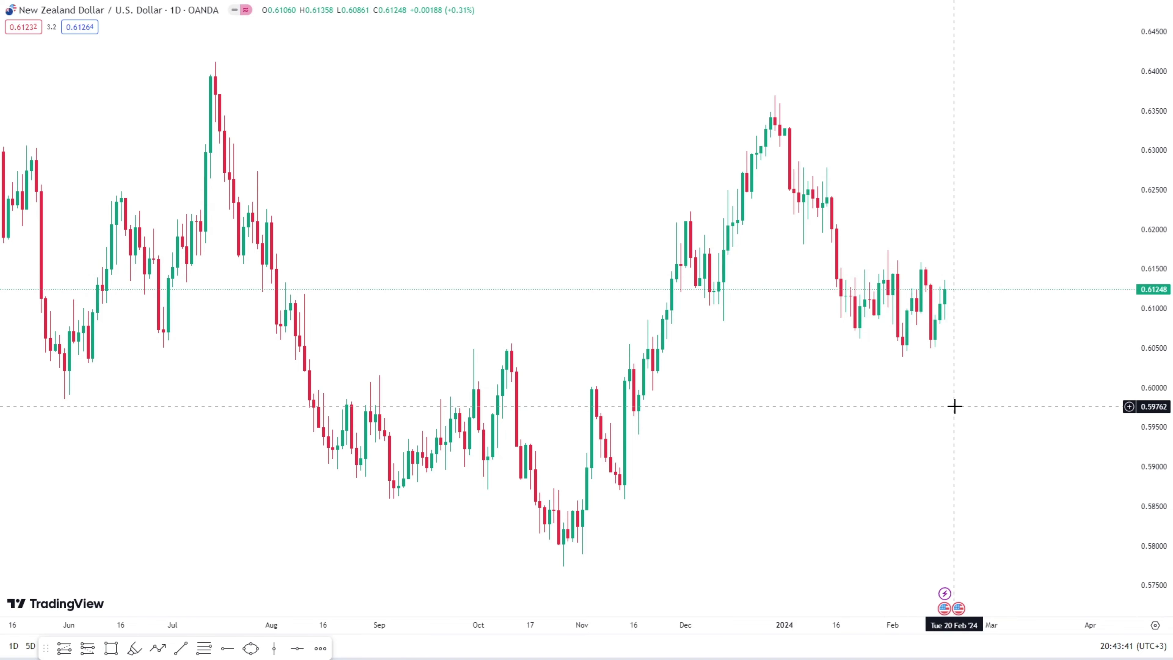
scroll(955, 408, "down", 6)
scroll(957, 415, "down", 5)
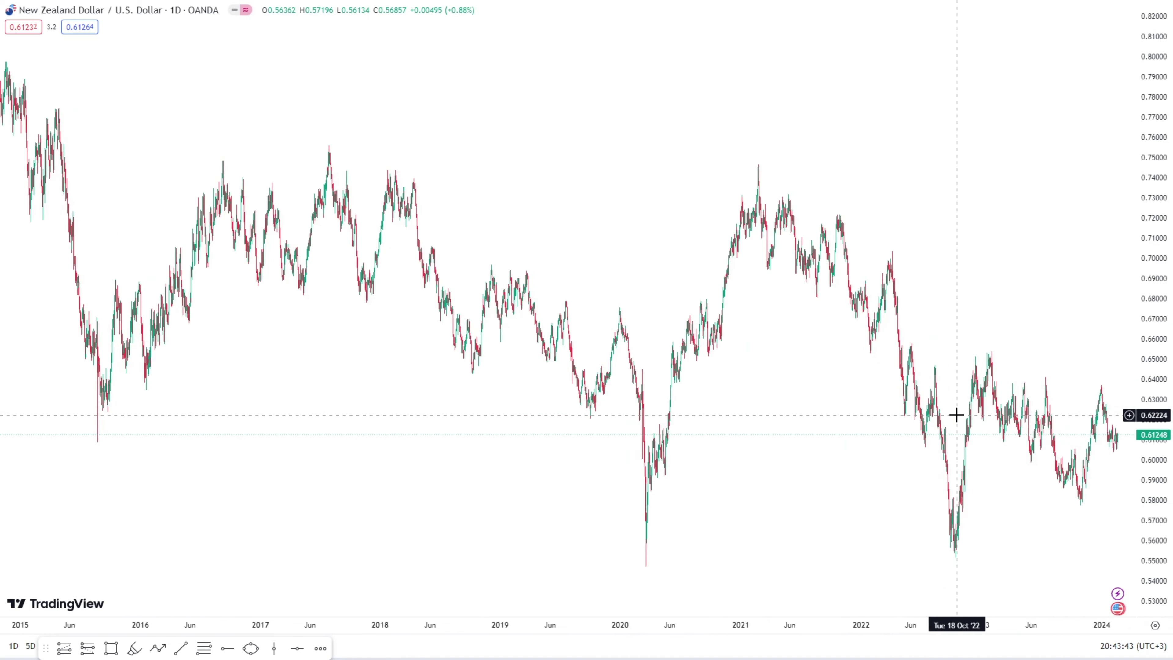
scroll(956, 415, "up", 8)
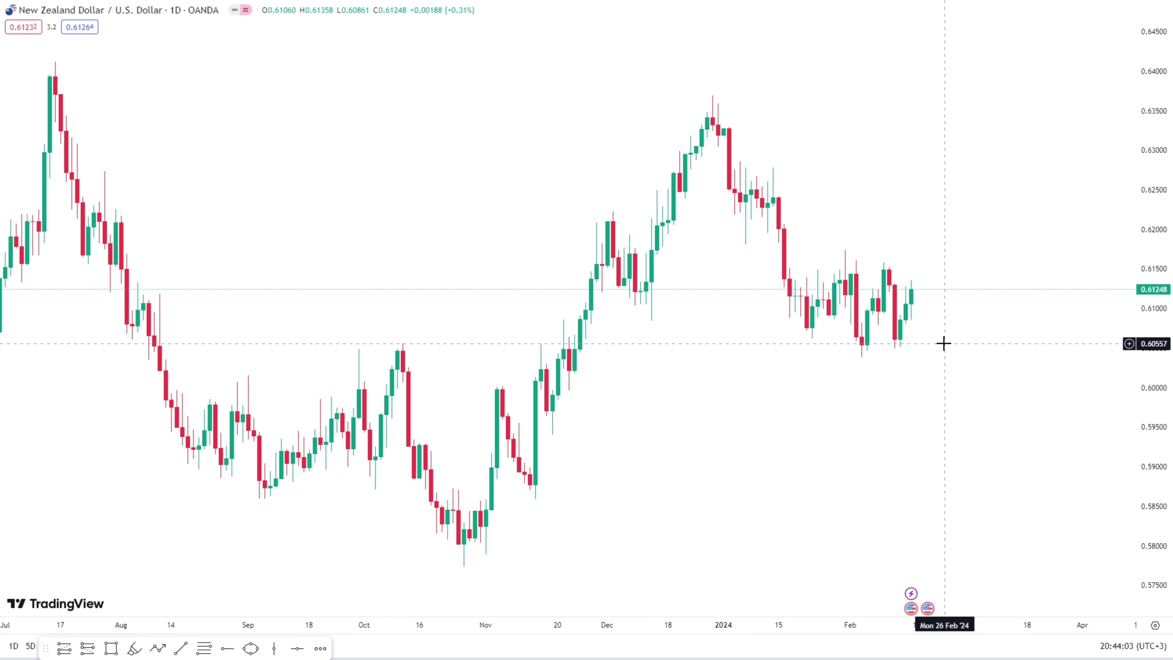
scroll(1052, 406, "down", 3)
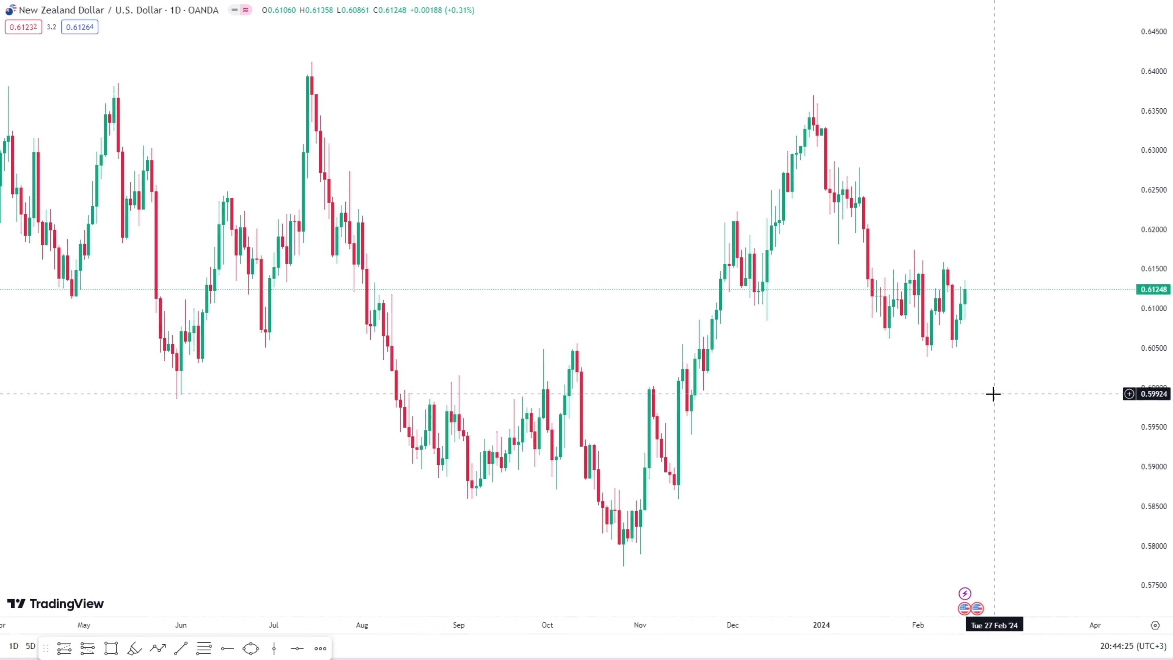
scroll(992, 394, "down", 2)
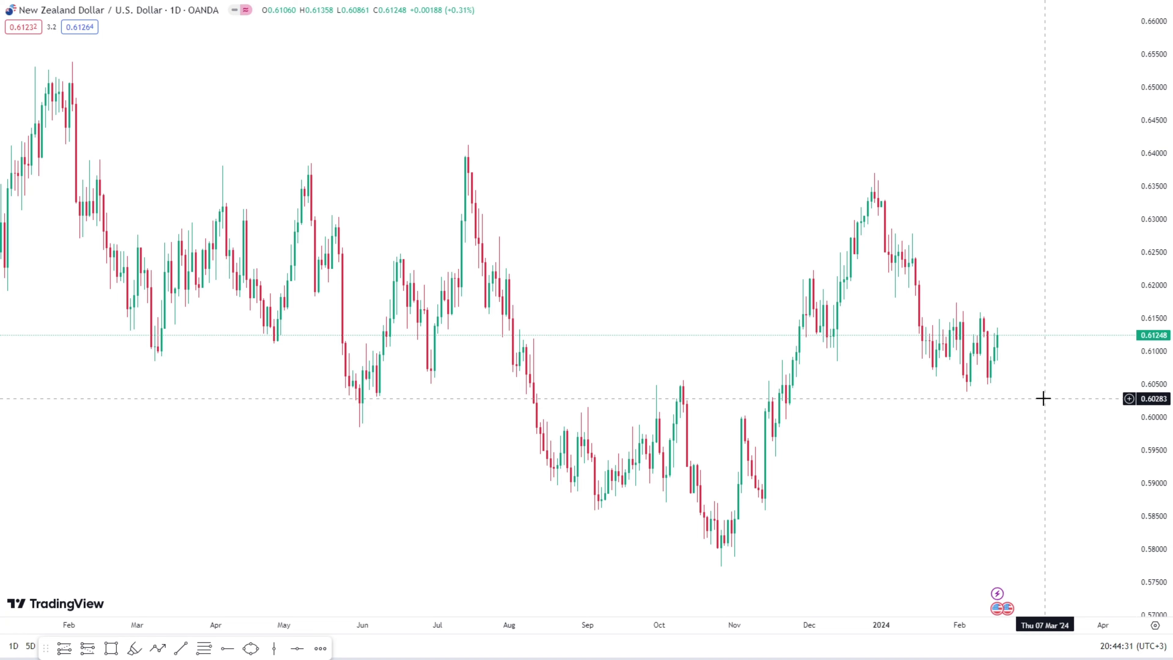
scroll(1042, 392, "down", 5)
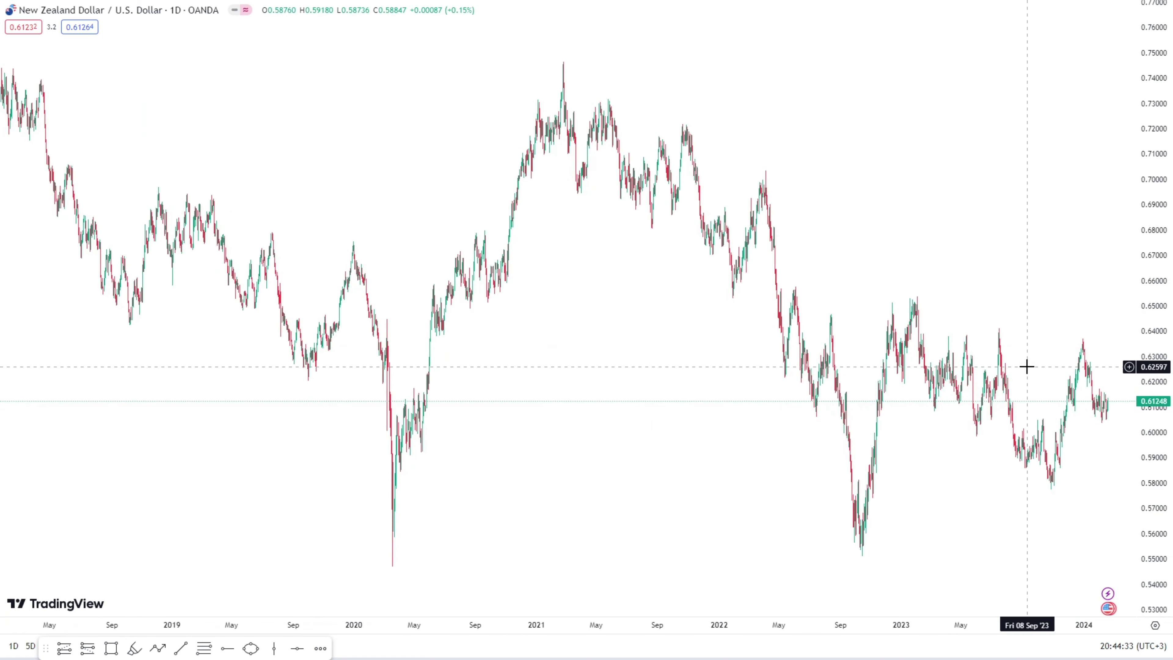
scroll(874, 421, "down", 2)
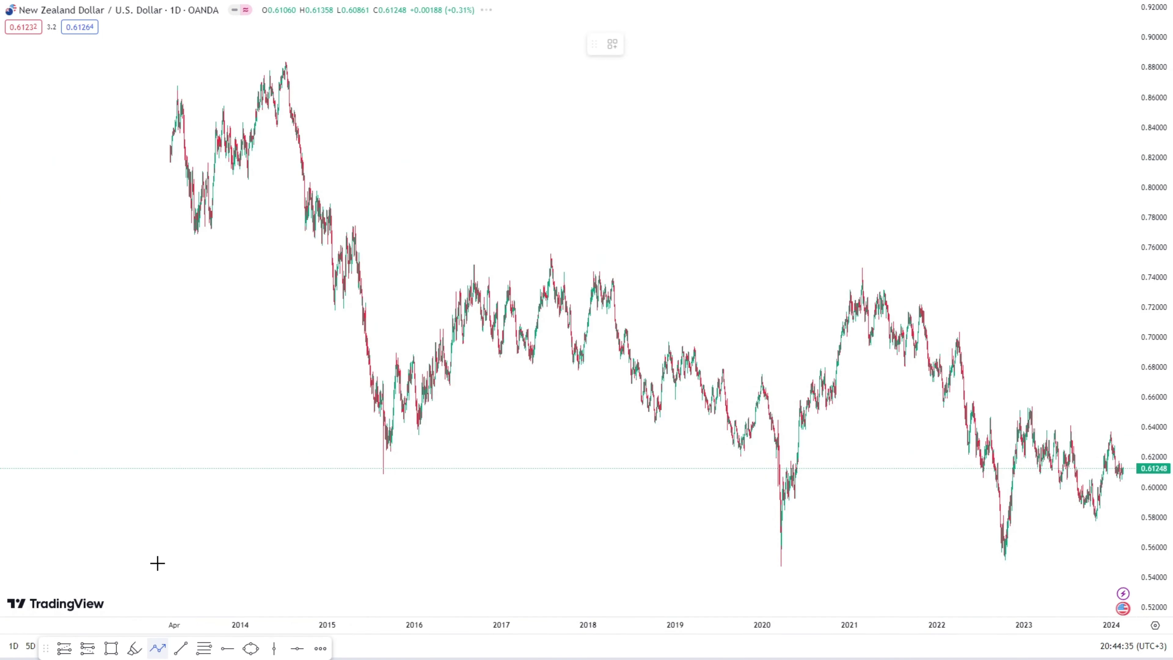
Step: Draw a trial downward arrow from the 2014 peak to the chart's right edge
scroll(580, 301, "up", 1)
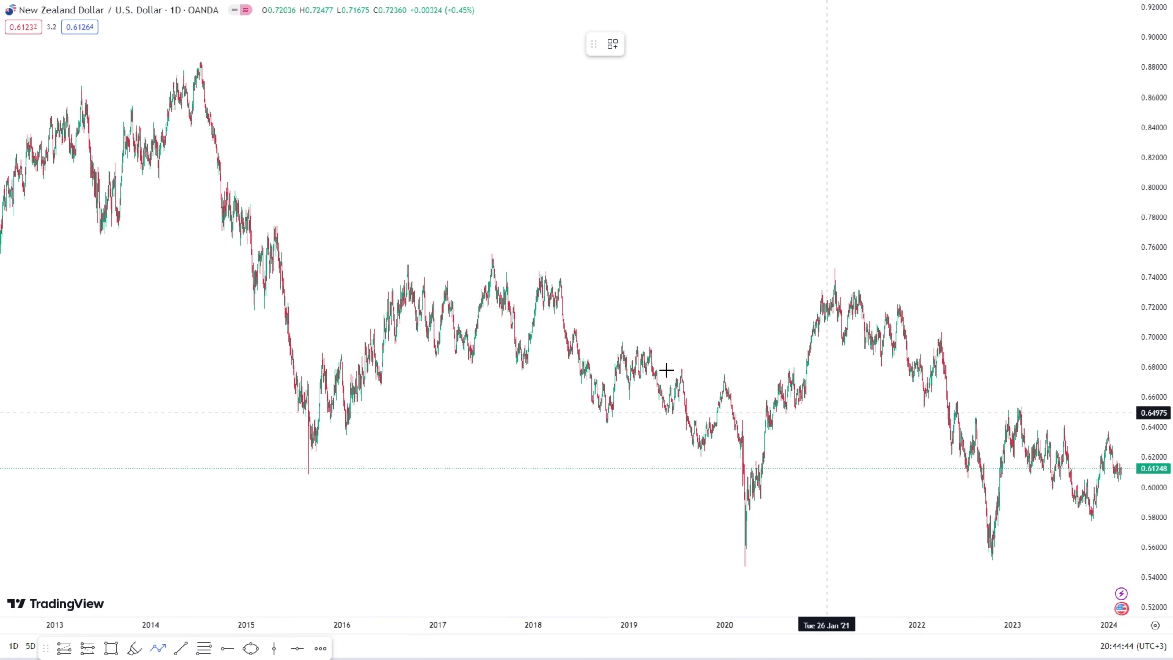
left_click(192, 55)
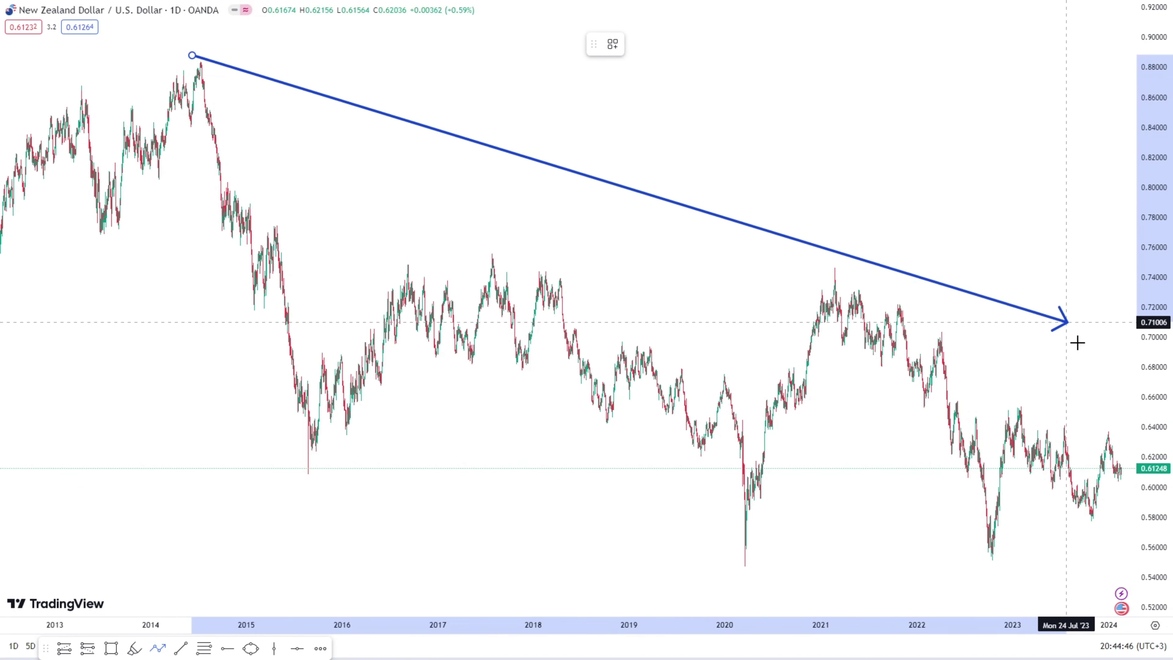
left_click(1096, 336)
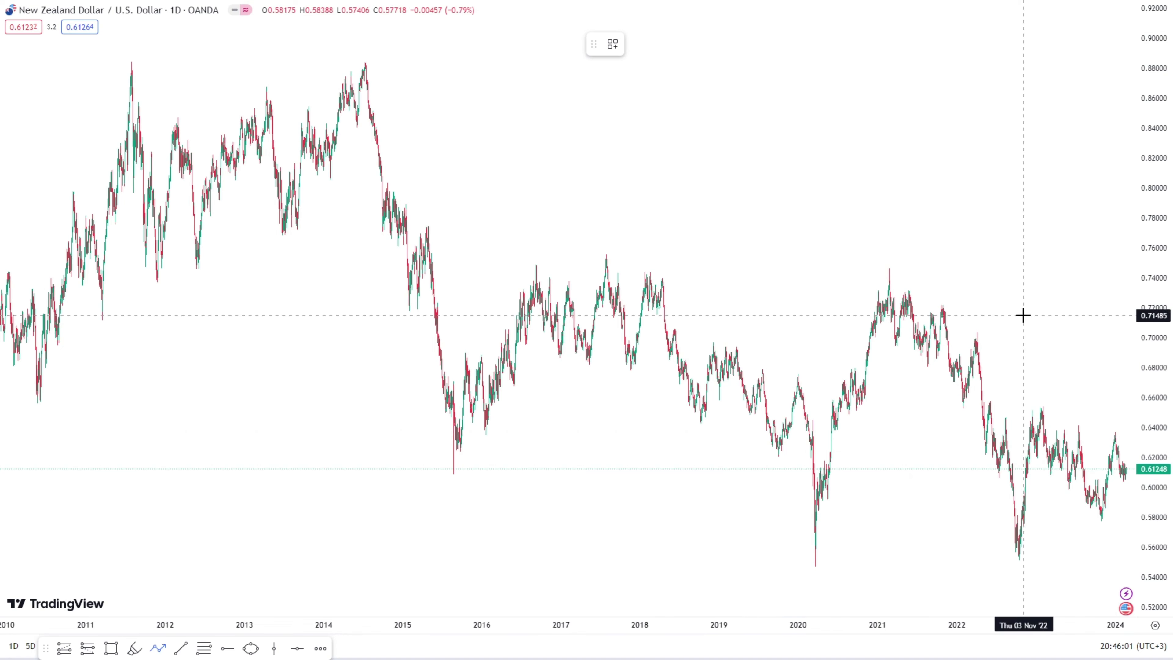
Step: Zoom the chart in to the early 2020–2024 range
scroll(1026, 316, "up", 3)
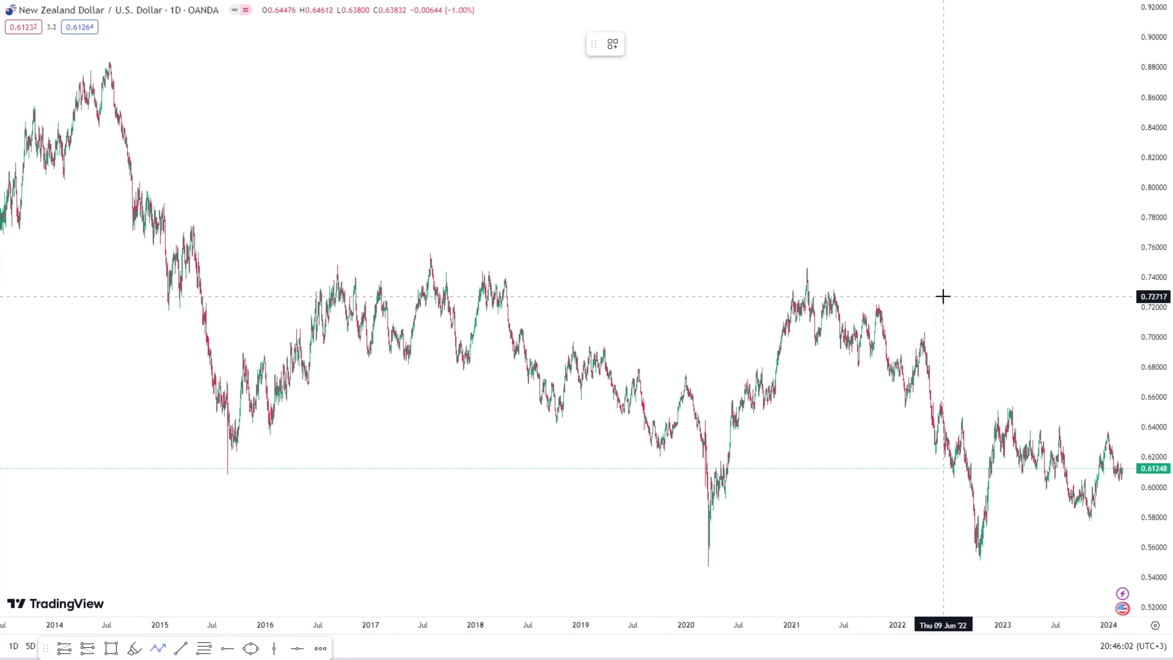
scroll(1008, 299, "up", 2)
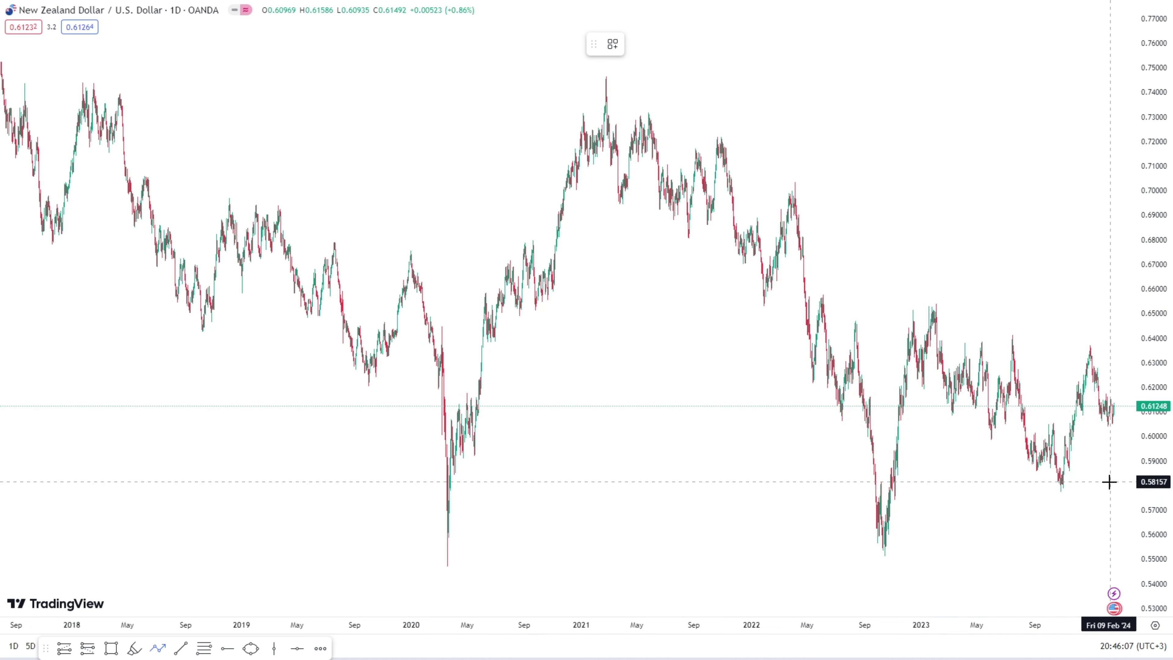
scroll(926, 516, "up", 2)
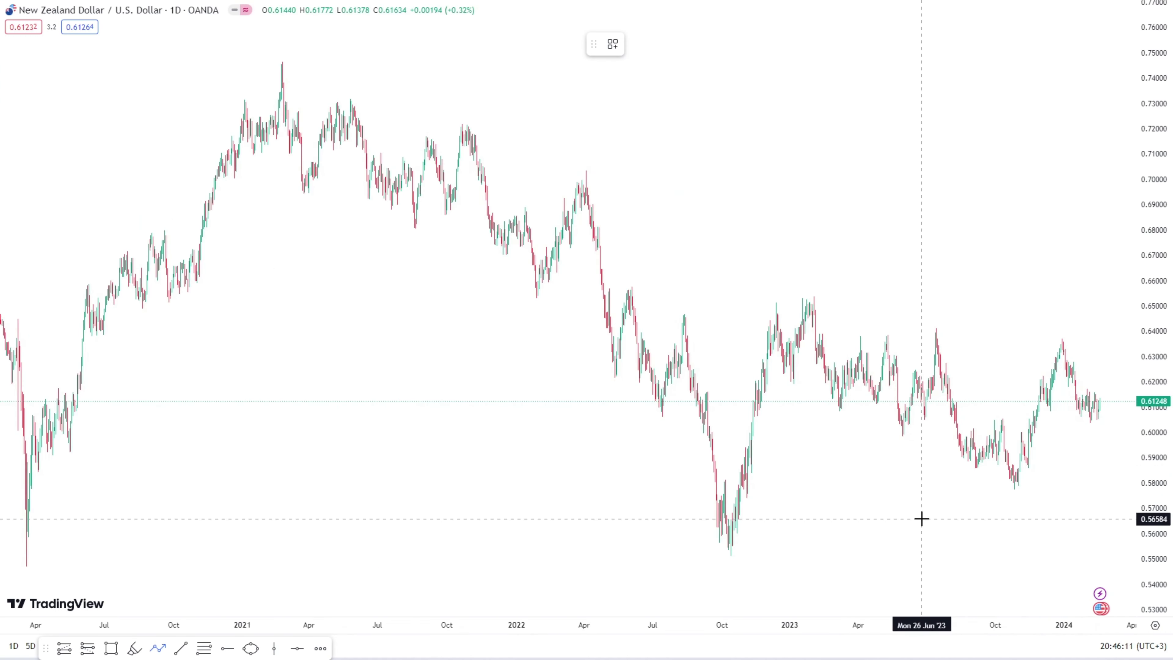
Step: Trace a path from the 2021 peak through the Nov 2021, Apr 2022, Oct 2022 and early 2023 swings
scroll(881, 486, "up", 1)
left_click(145, 66)
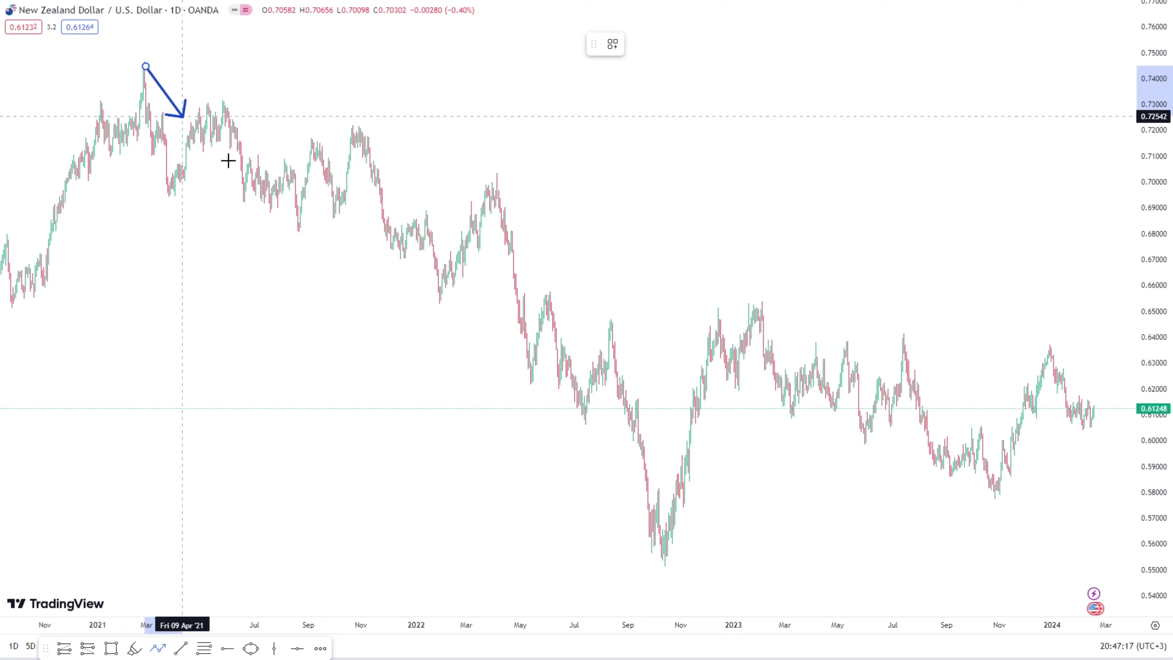
left_click(298, 233)
left_click(352, 128)
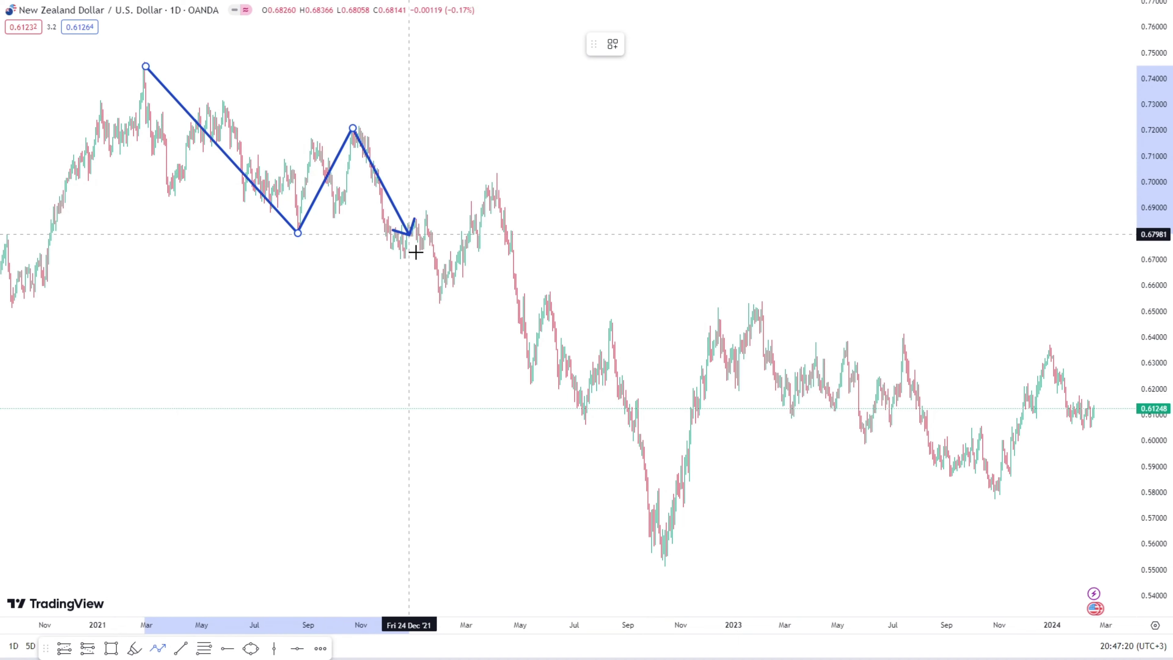
left_click(441, 296)
left_click(489, 178)
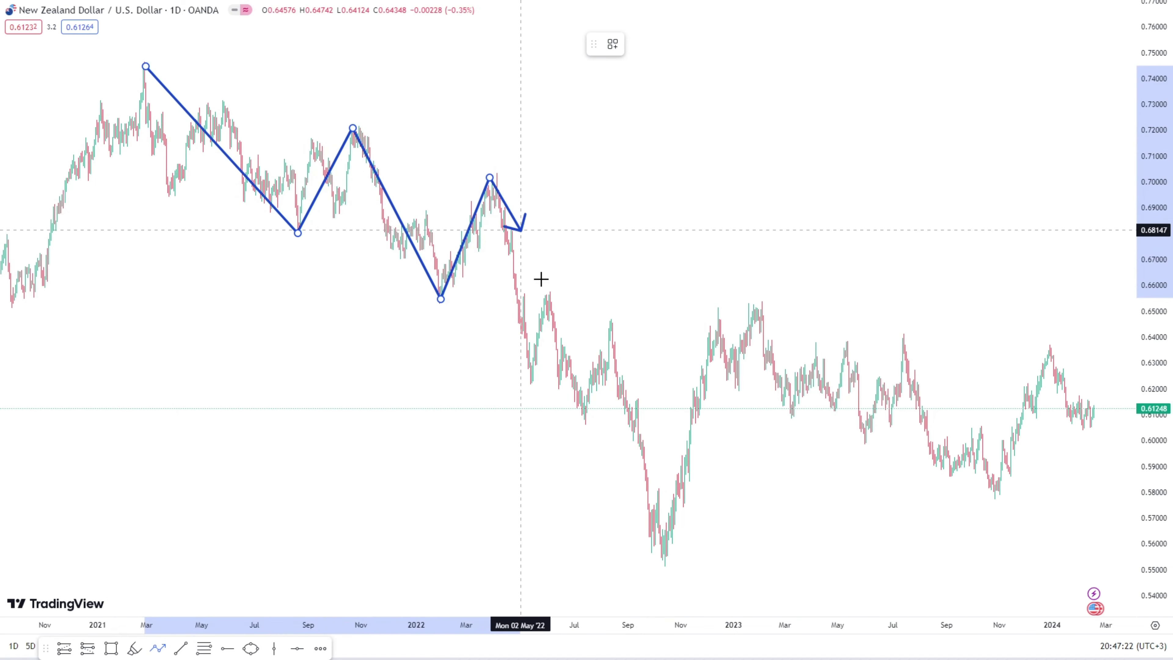
left_click(665, 551)
left_click(759, 304)
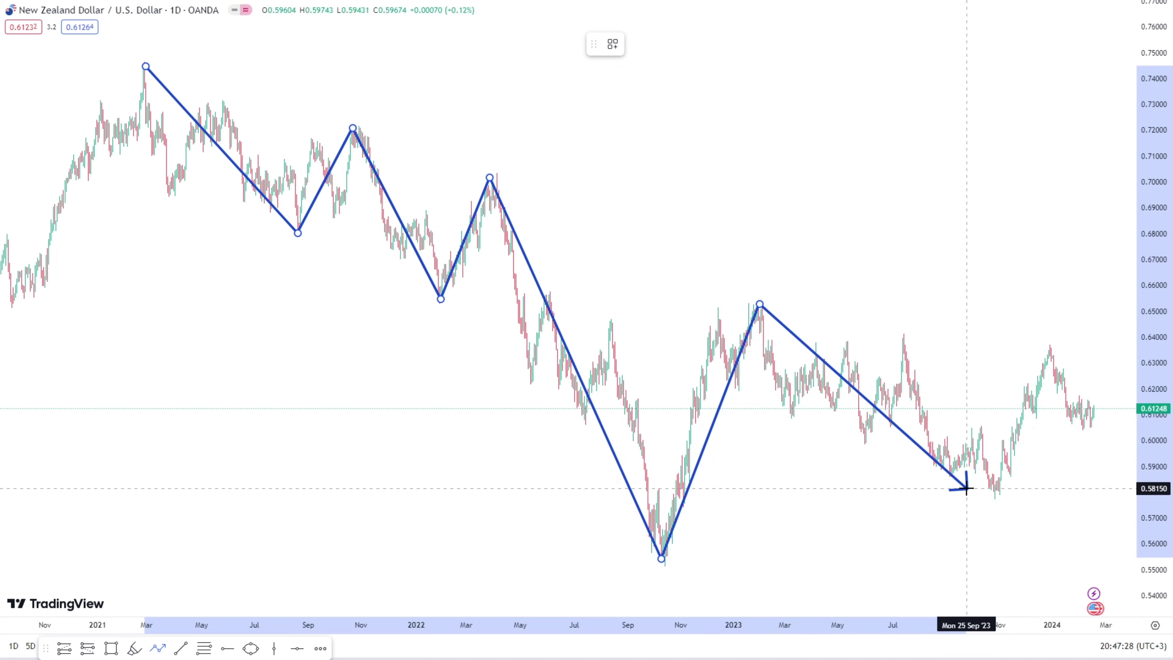
scroll(969, 483, "up", 4)
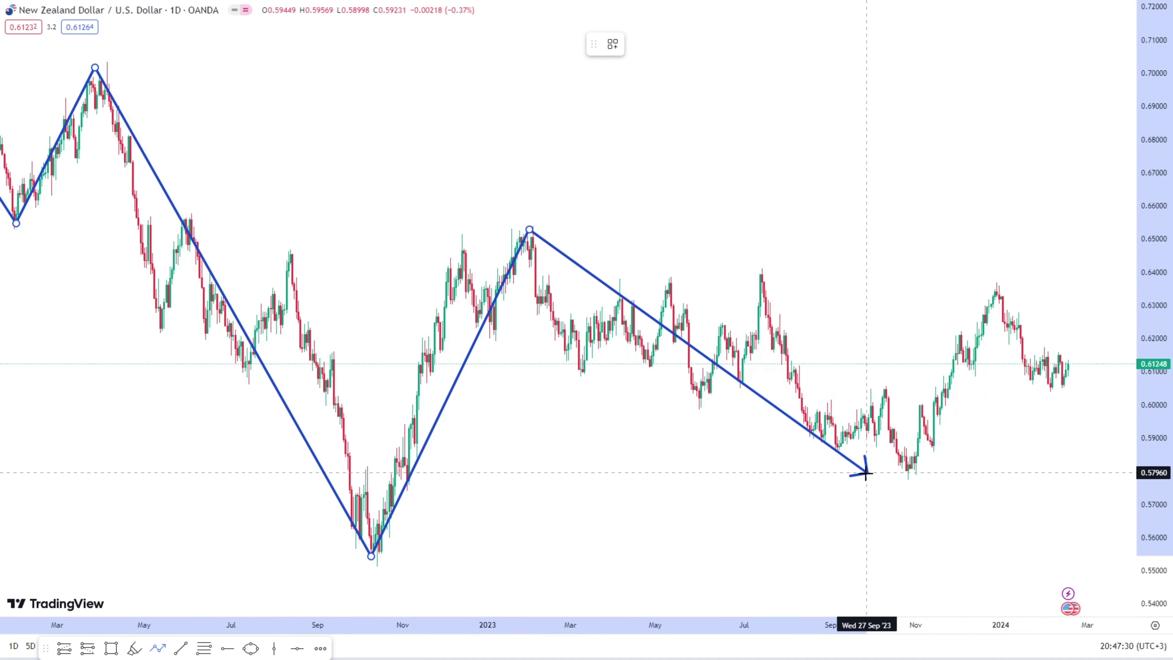
scroll(858, 468, "up", 3)
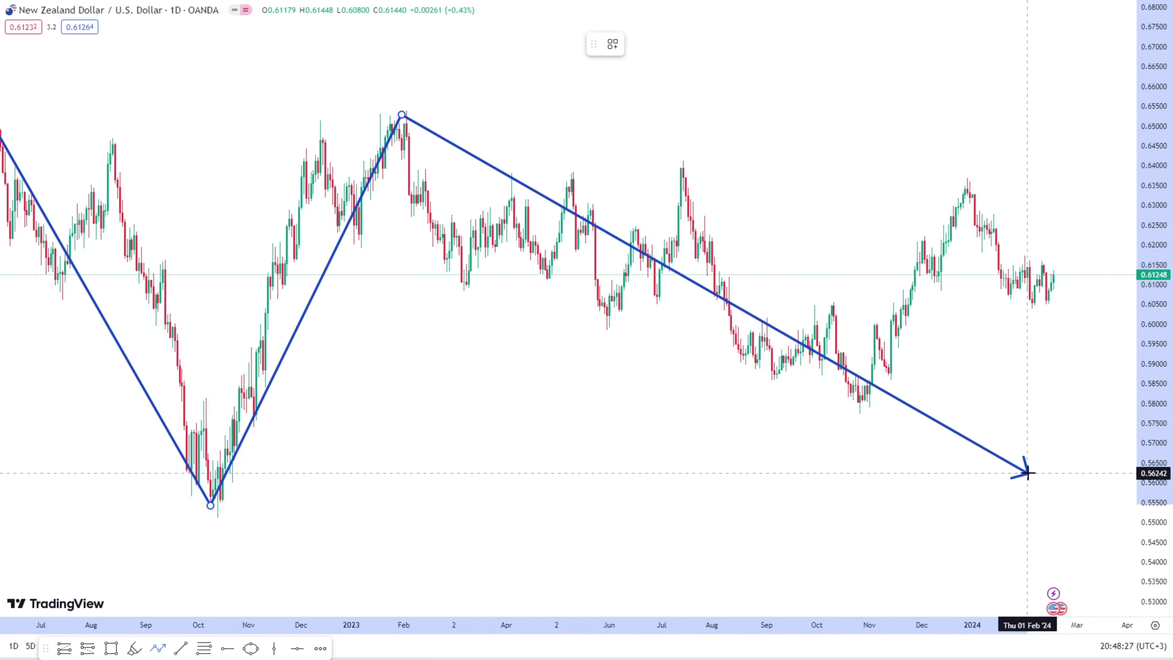
Step: Finish the zigzag arrow in Feb 2024 and add a pale-yellow zone at the Oct 2022 low
double_click(1077, 537)
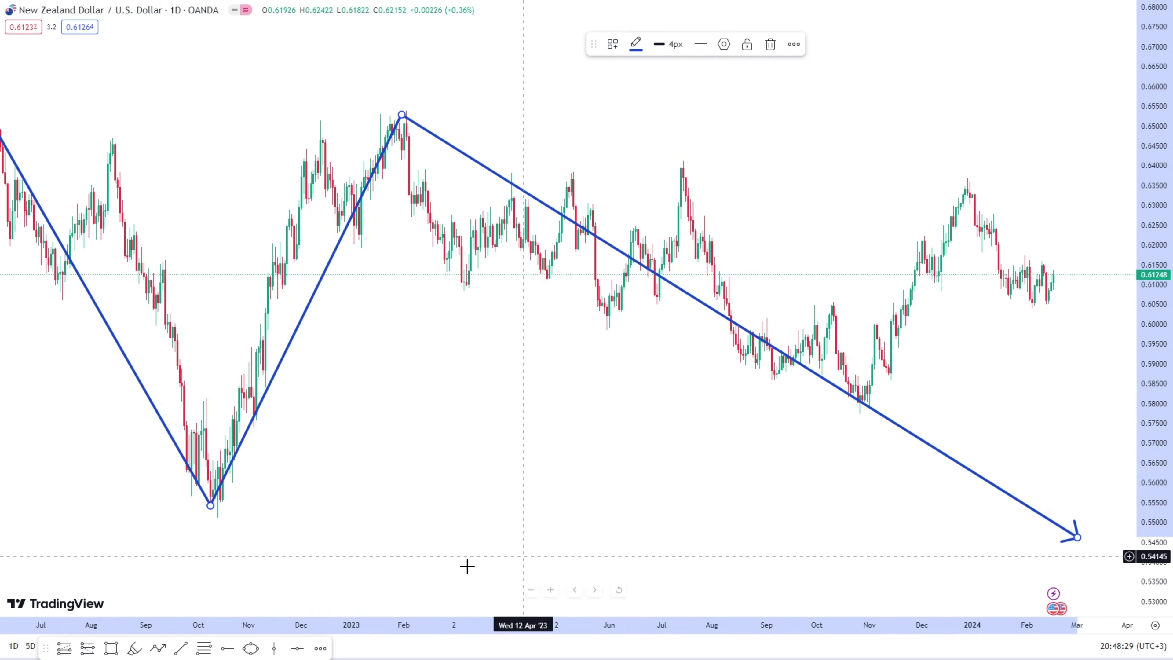
left_click(229, 502)
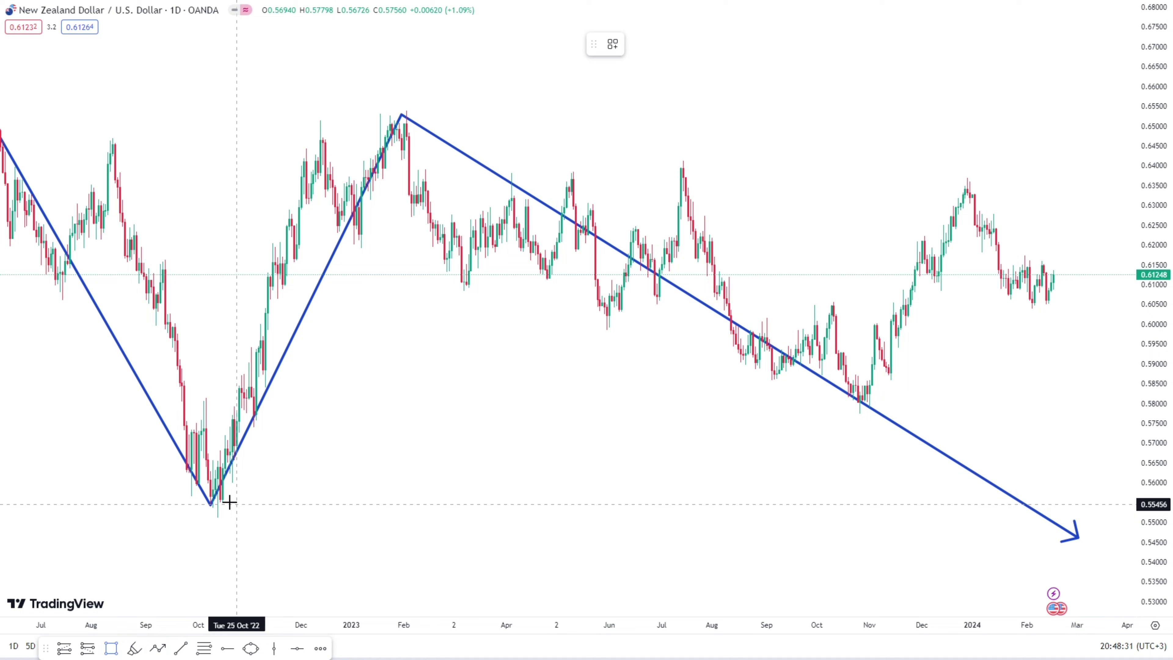
left_click(208, 503)
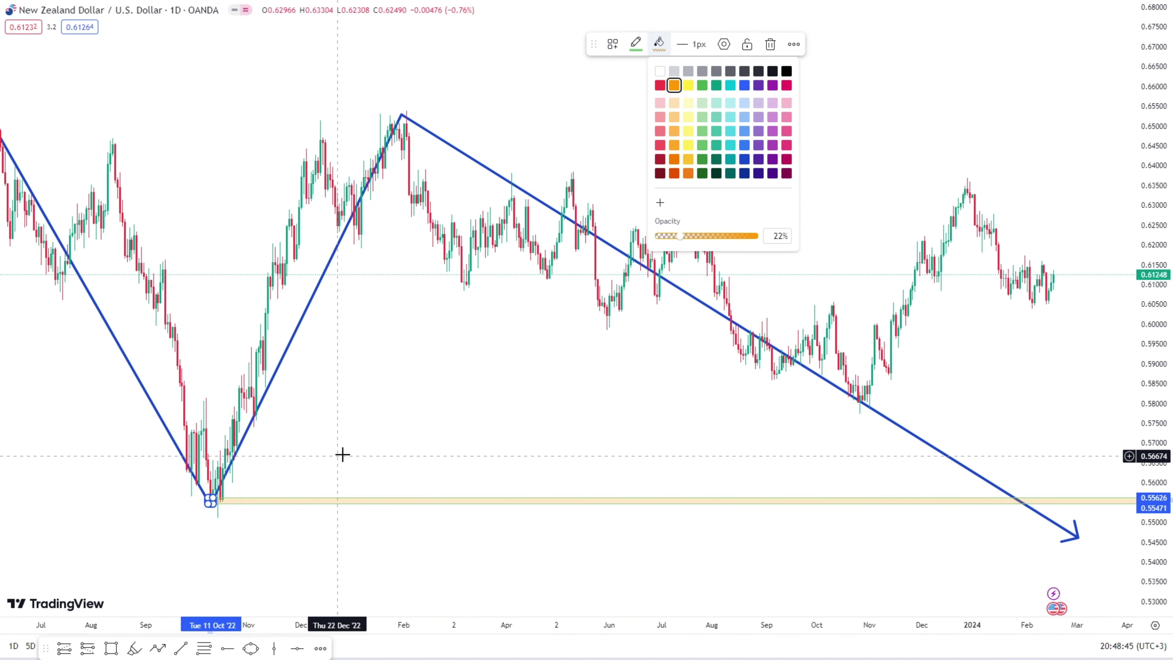
left_click(933, 482)
Step: Move the zigzag's arrow tip down onto the yellow 0.555 zone
left_click_drag(1057, 455, 1016, 479)
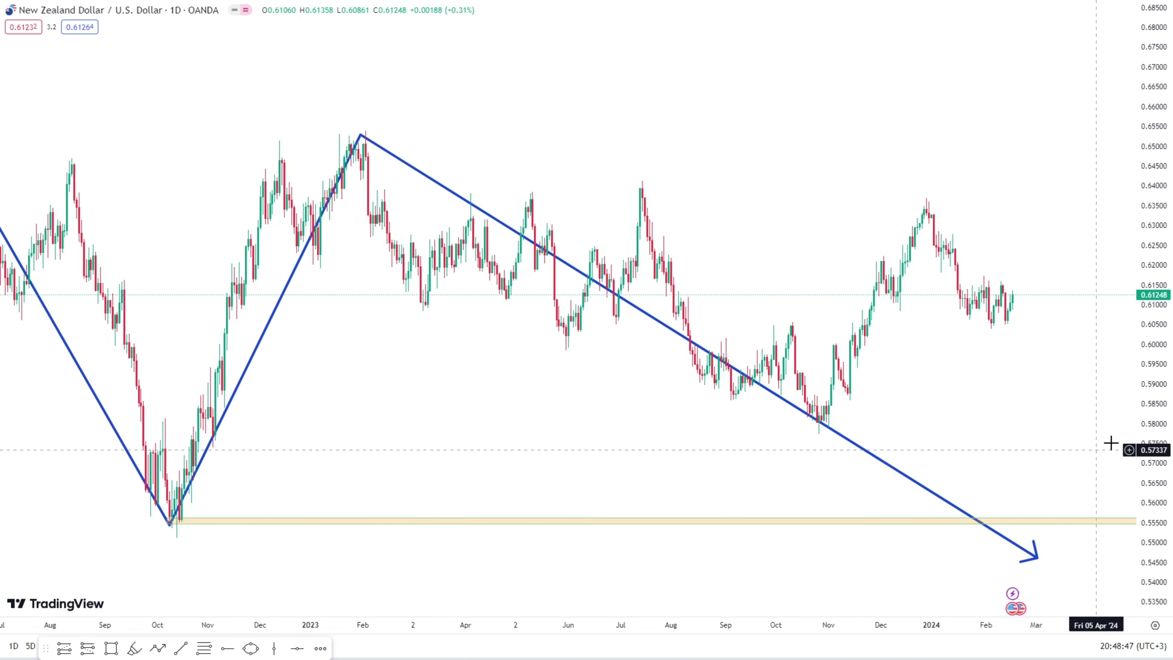
left_click_drag(1153, 425, 1153, 397)
scroll(840, 335, "down", 5)
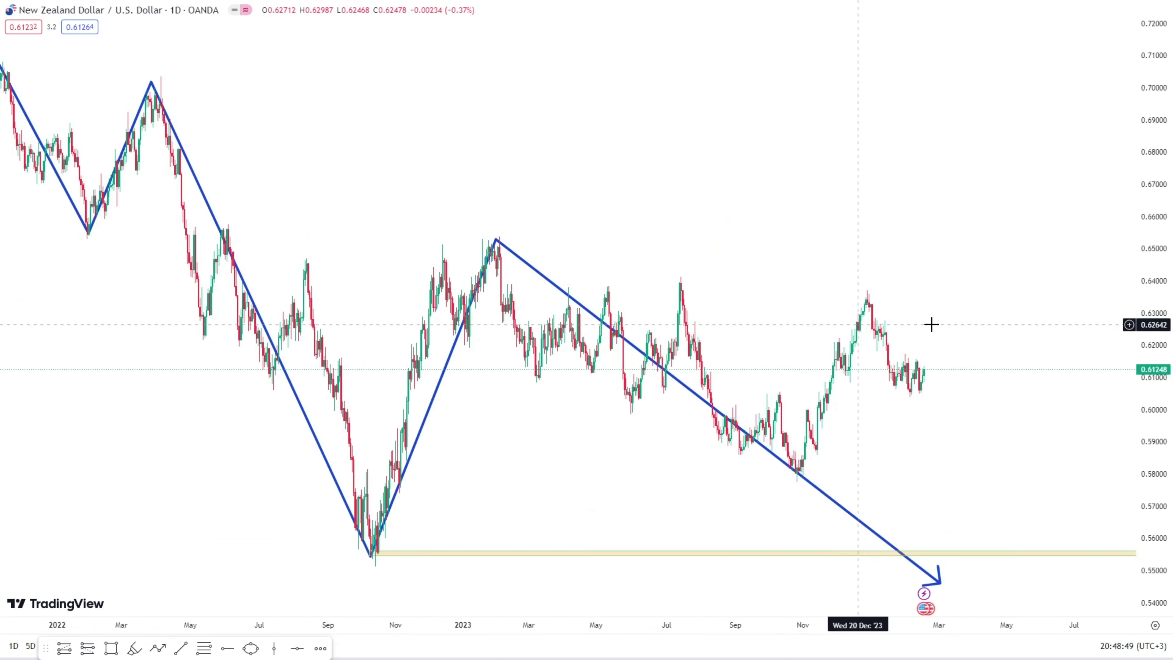
mouse_move(1008, 615)
left_mouse_down()
mouse_move(754, 401)
mouse_move(859, 551)
left_mouse_up()
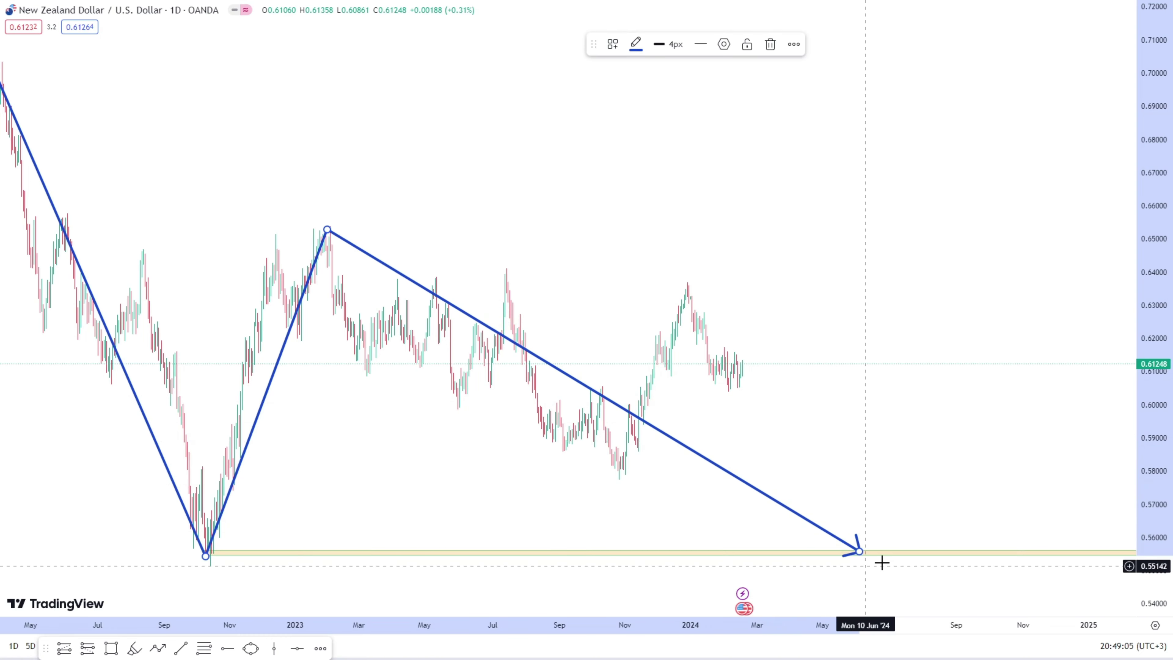
scroll(914, 455, "down", 3)
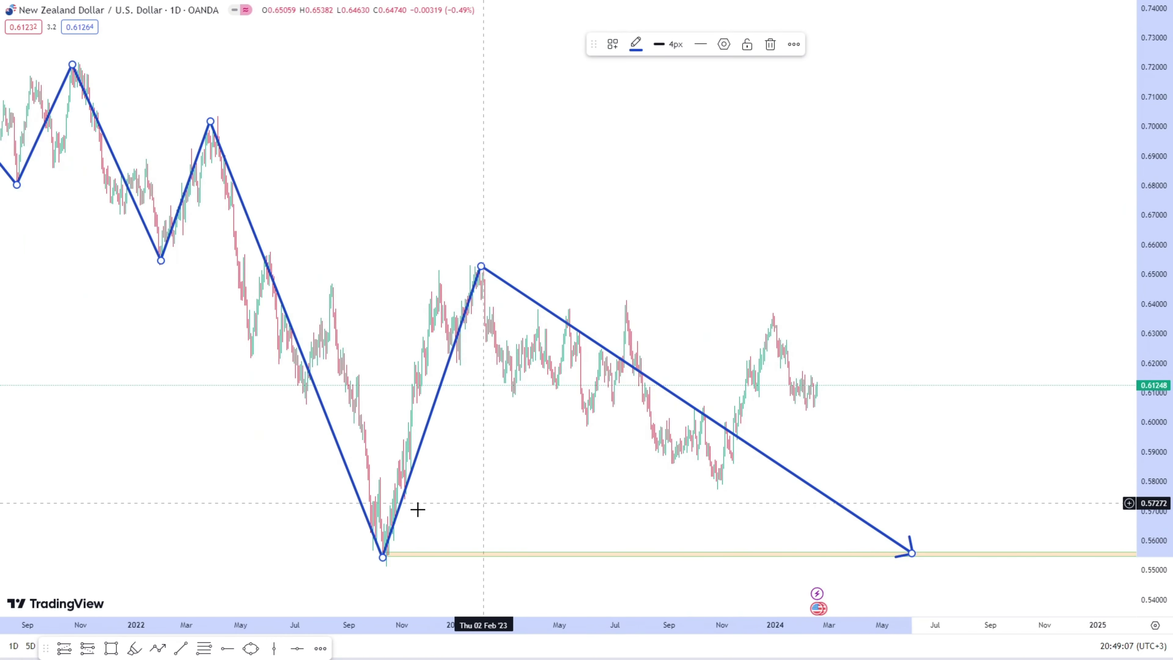
left_click_drag(401, 534, 384, 488)
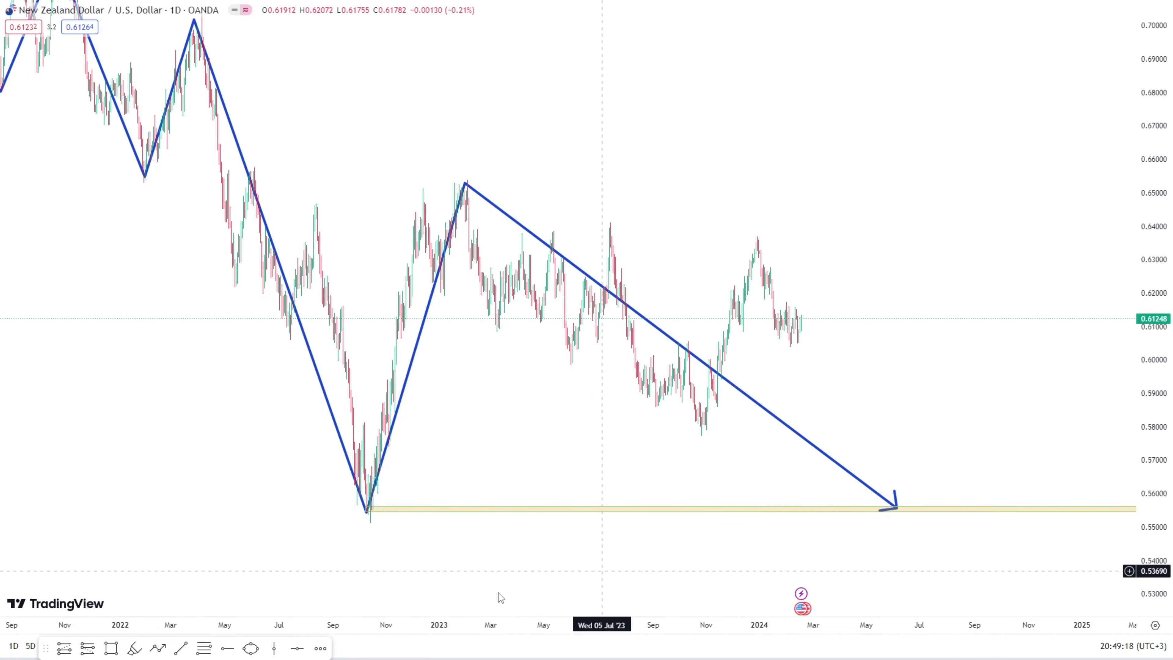
Step: Draw a projected zigzag from the arrow tip, bouncing along the 0.555 zone, then rising toward 0.587
left_click(163, 648)
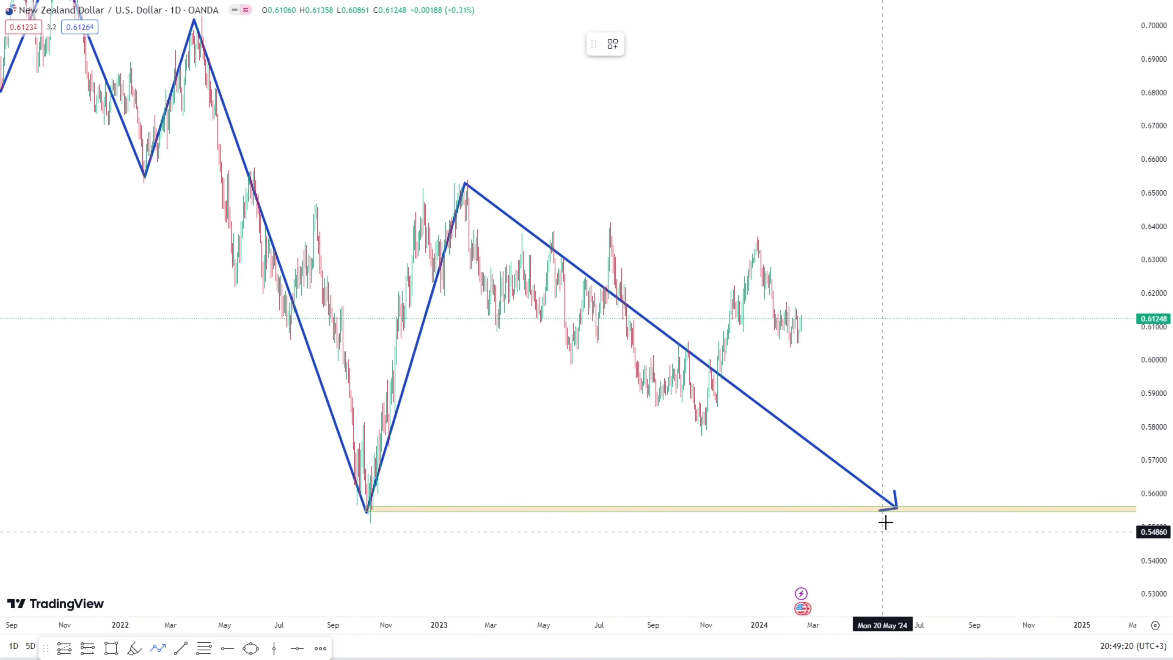
left_click(897, 508)
left_click(903, 478)
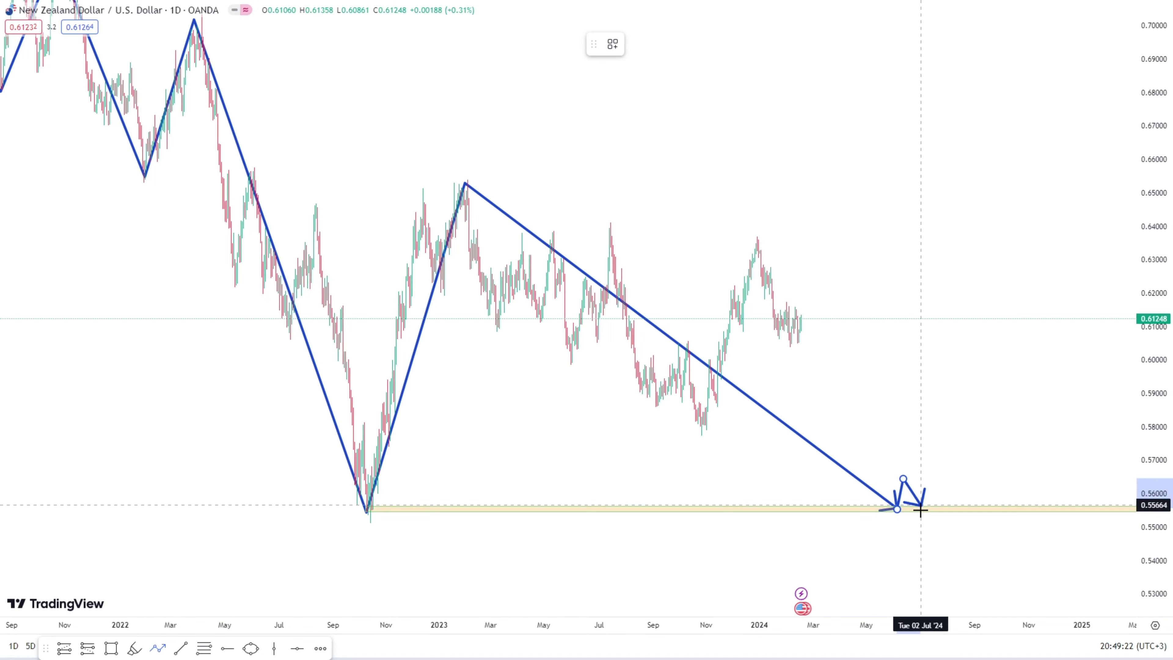
left_click(941, 451)
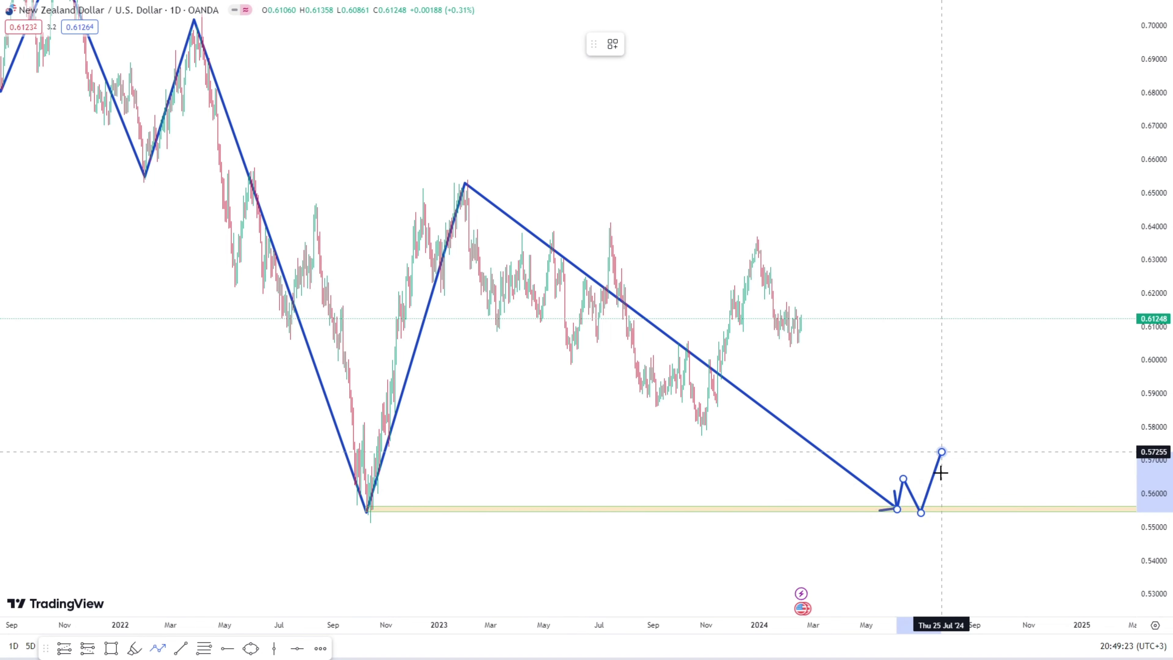
left_click(968, 512)
left_click(979, 485)
left_click(1011, 520)
left_click(1056, 403)
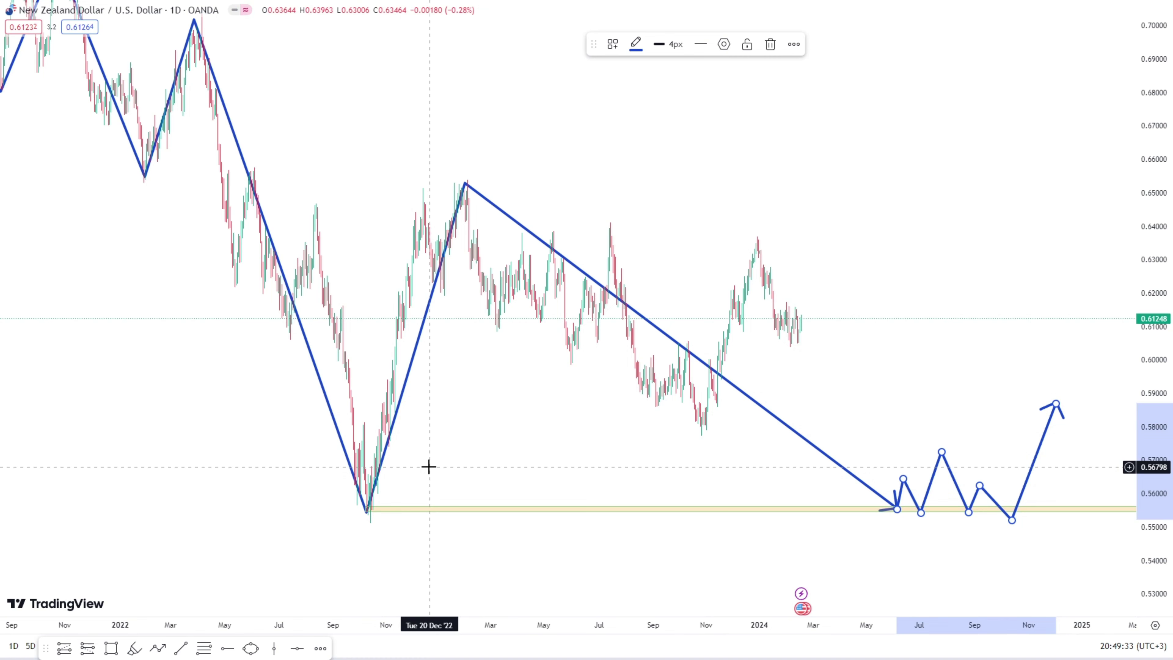
left_click(913, 448)
Step: Zoom and scroll the chart to review the projected path through late 2024
scroll(914, 448, "down", 3)
scroll(892, 445, "down", 3)
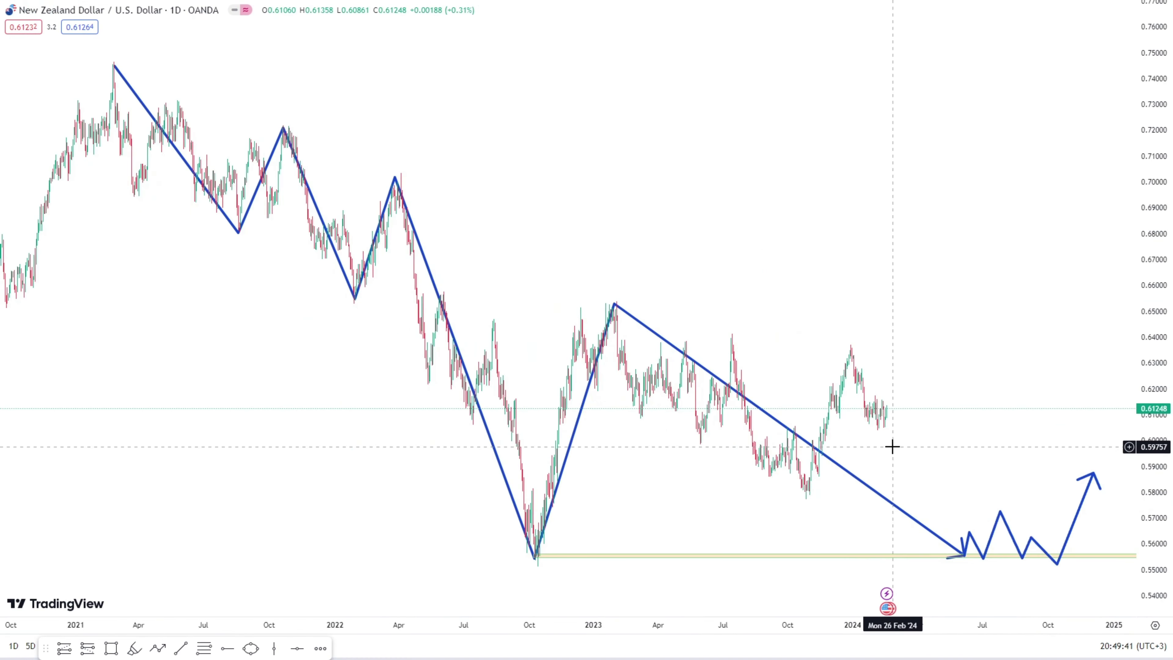
scroll(790, 228, "left", 3)
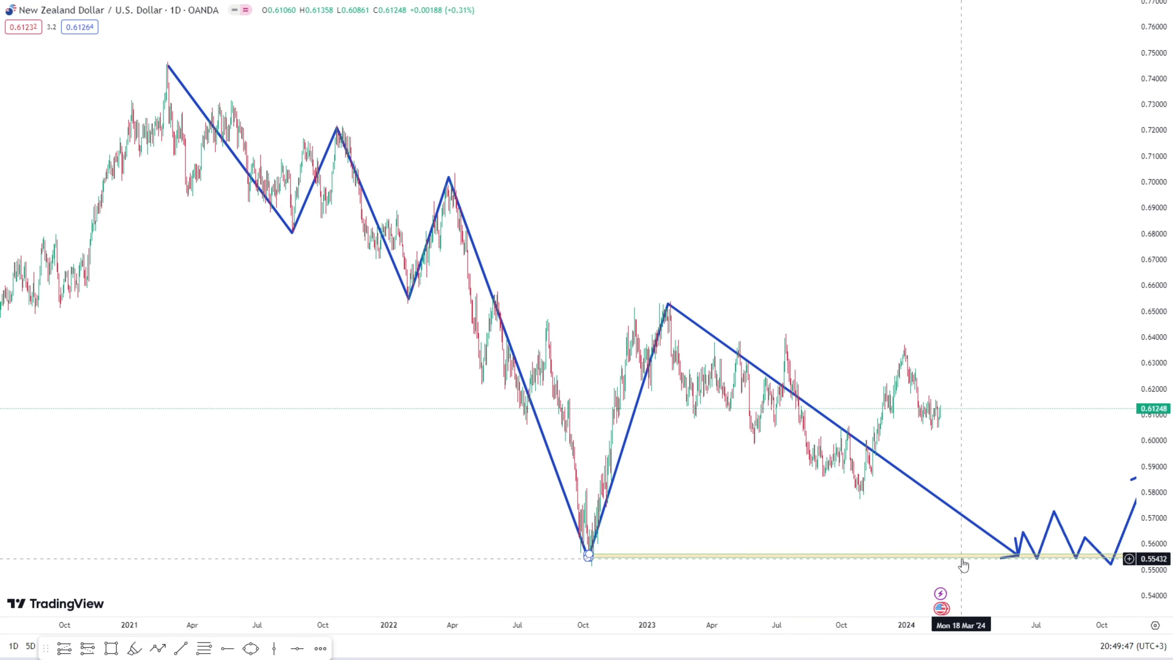
scroll(968, 554, "up", 2)
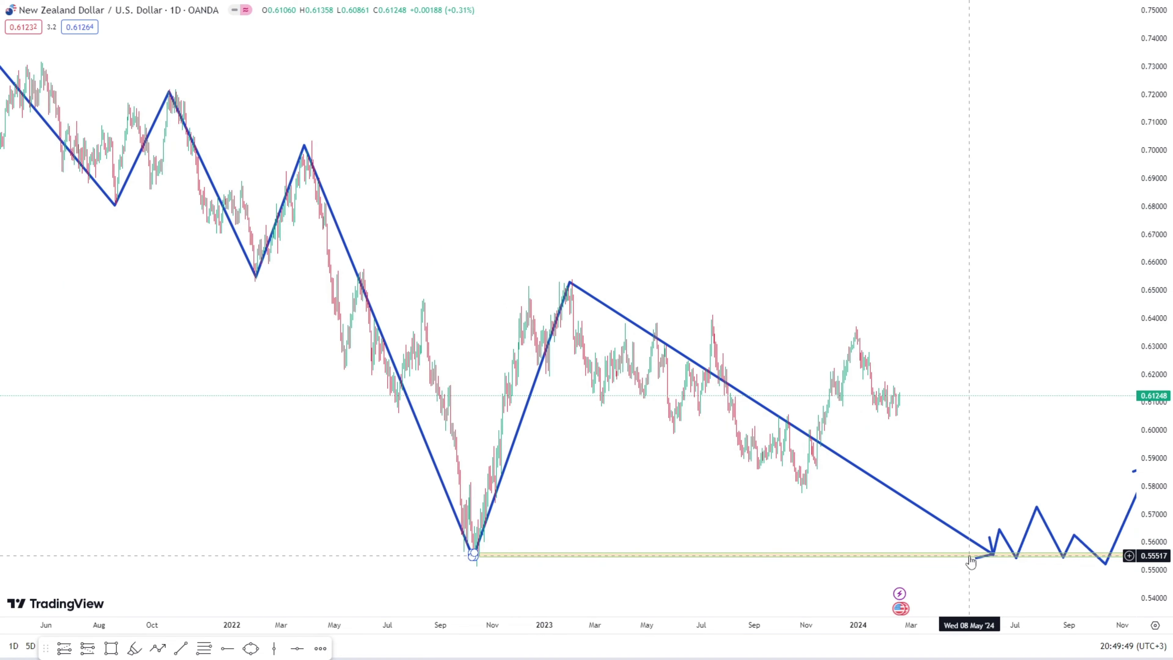
scroll(756, 461, "up", 5)
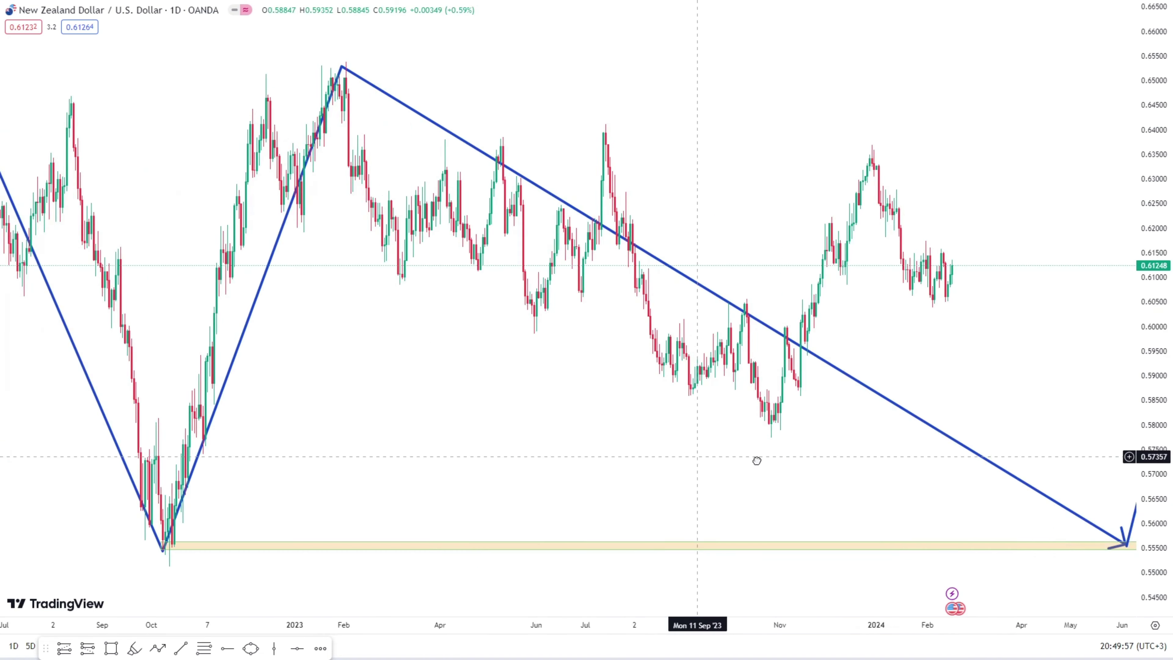
scroll(394, 501, "down", 3)
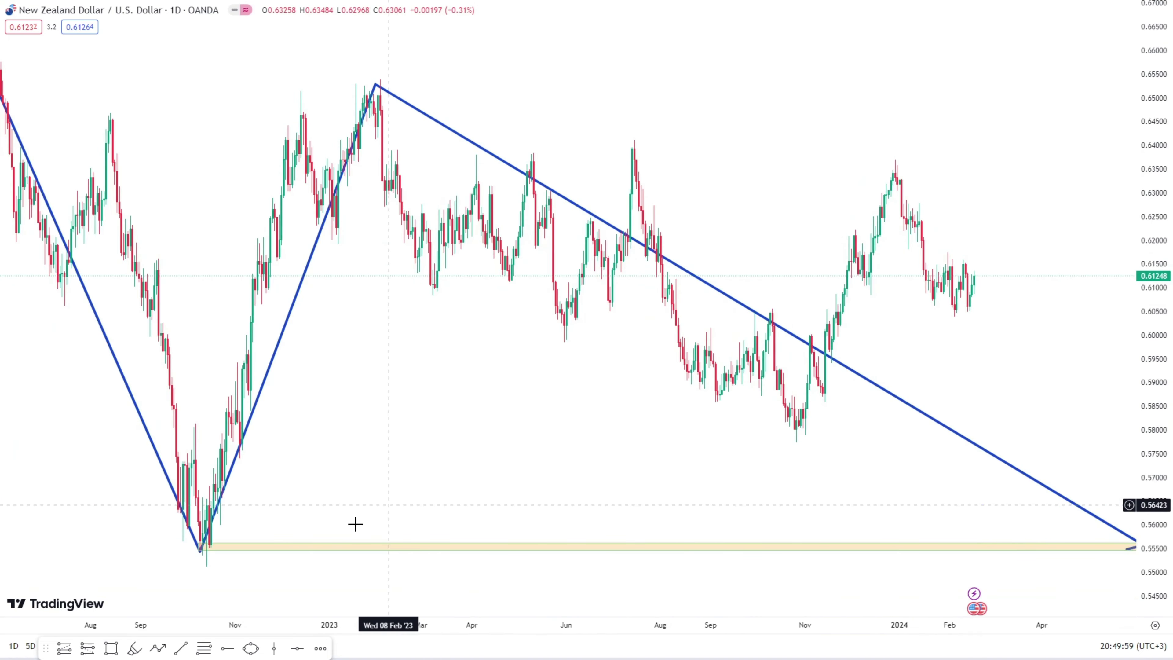
Step: Draw a zigzag through the Feb, May, Jul, Nov '23 and Jan '24 swings, ending near 0.58 in late March
left_click(158, 647)
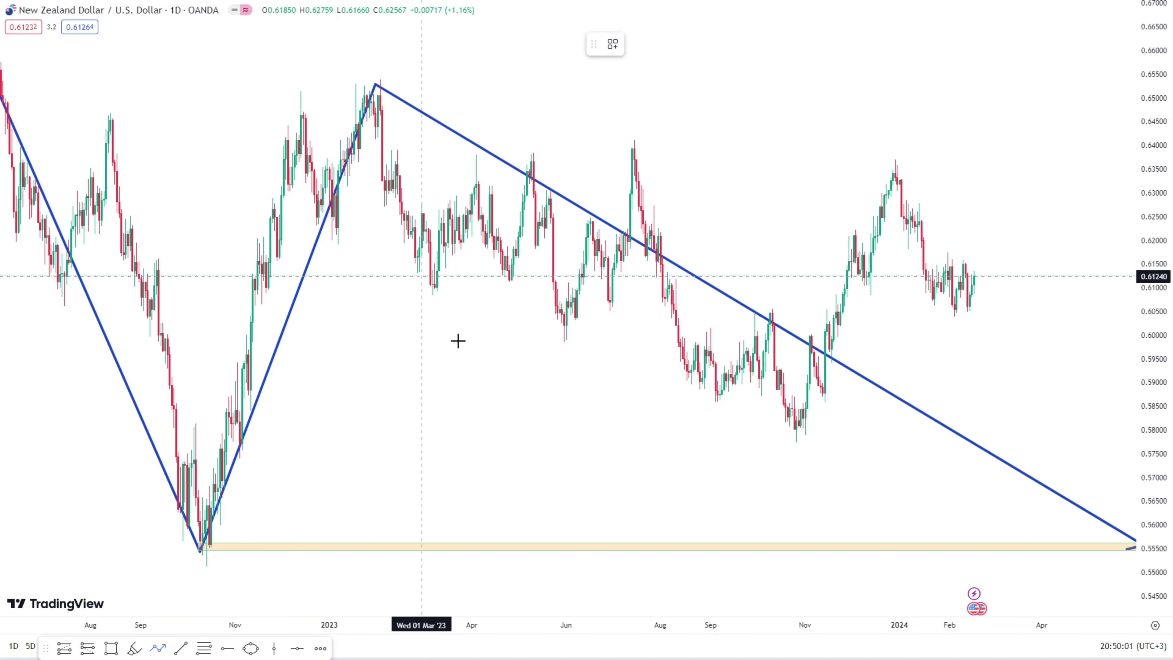
left_click(371, 92)
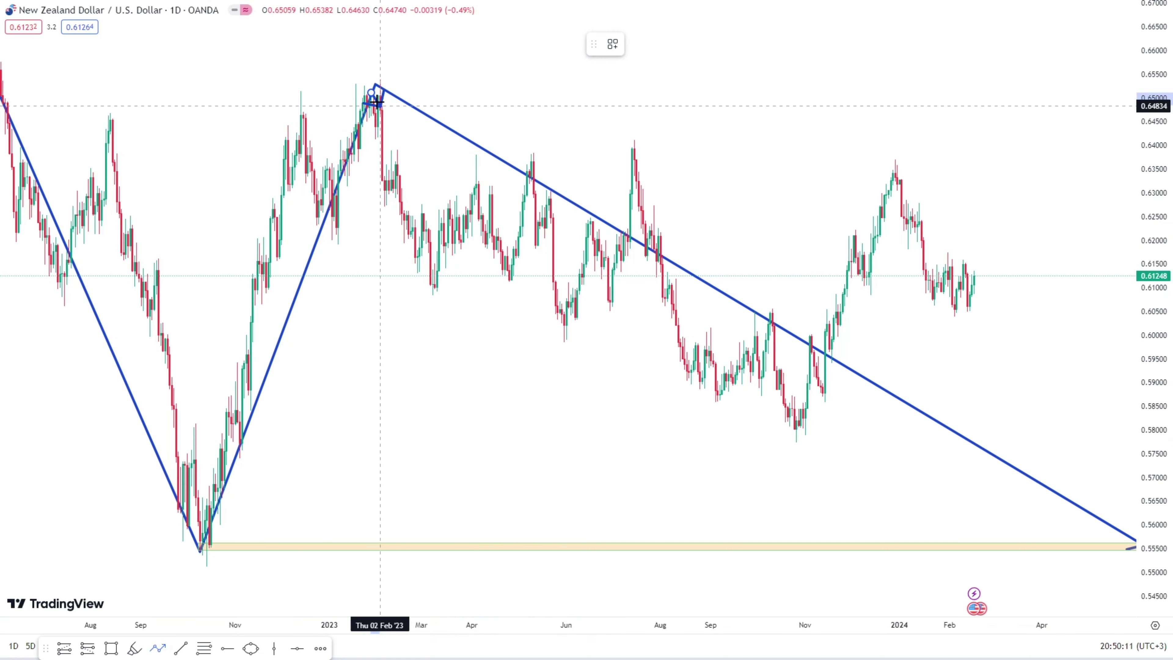
left_click(562, 326)
left_click(638, 148)
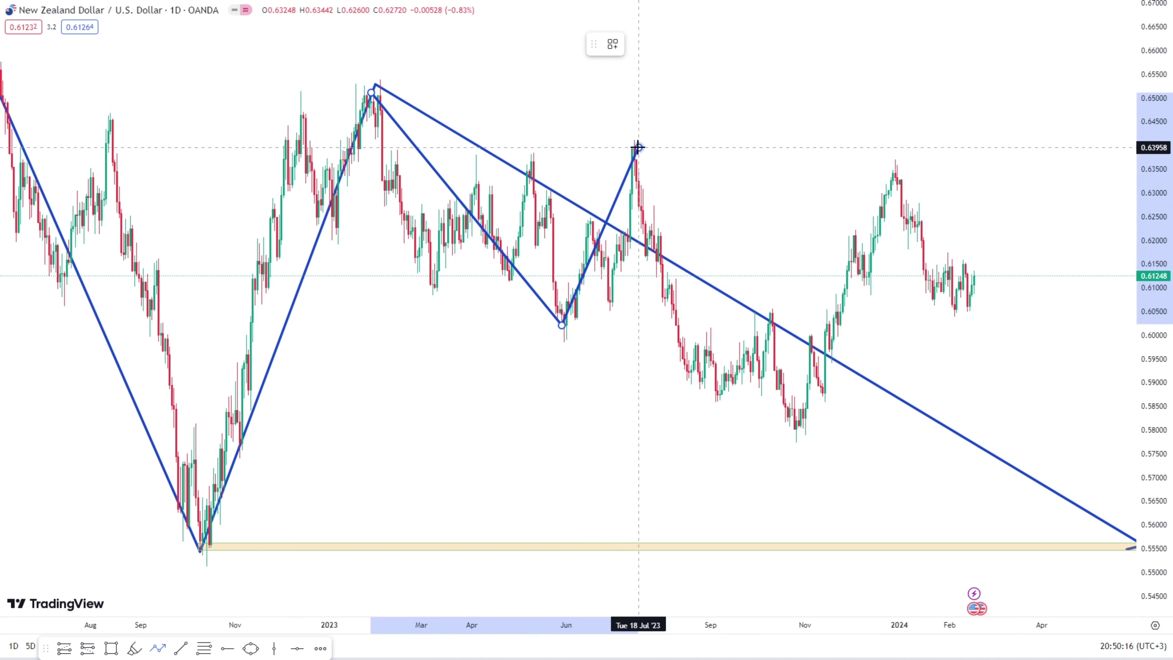
left_click(803, 432)
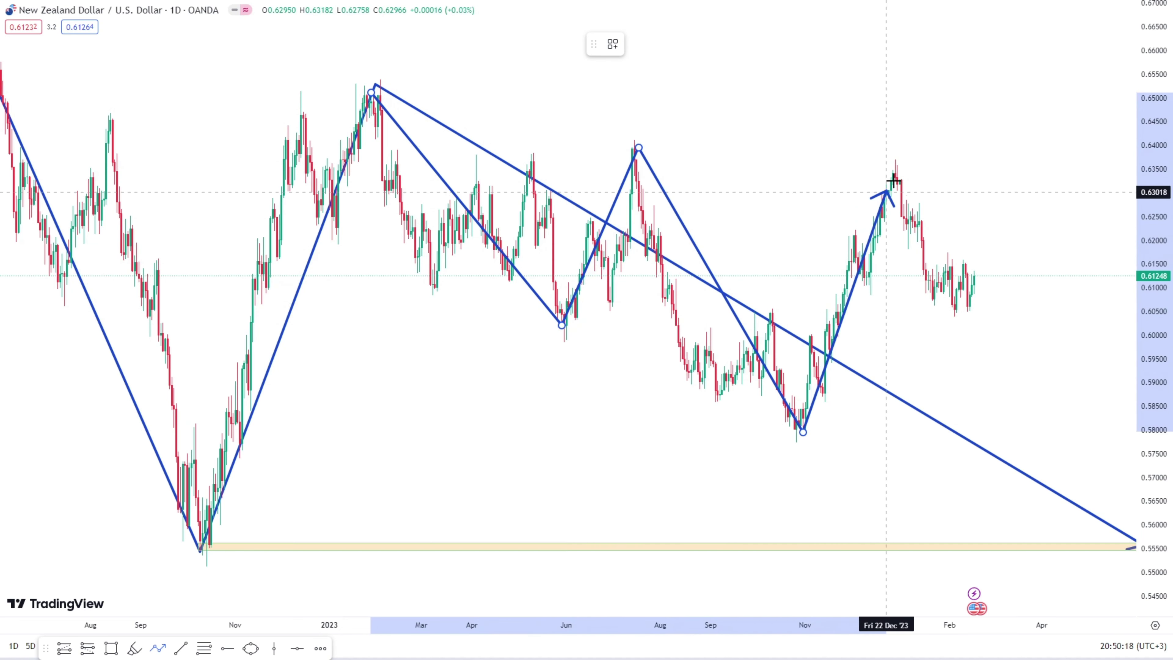
left_click(900, 167)
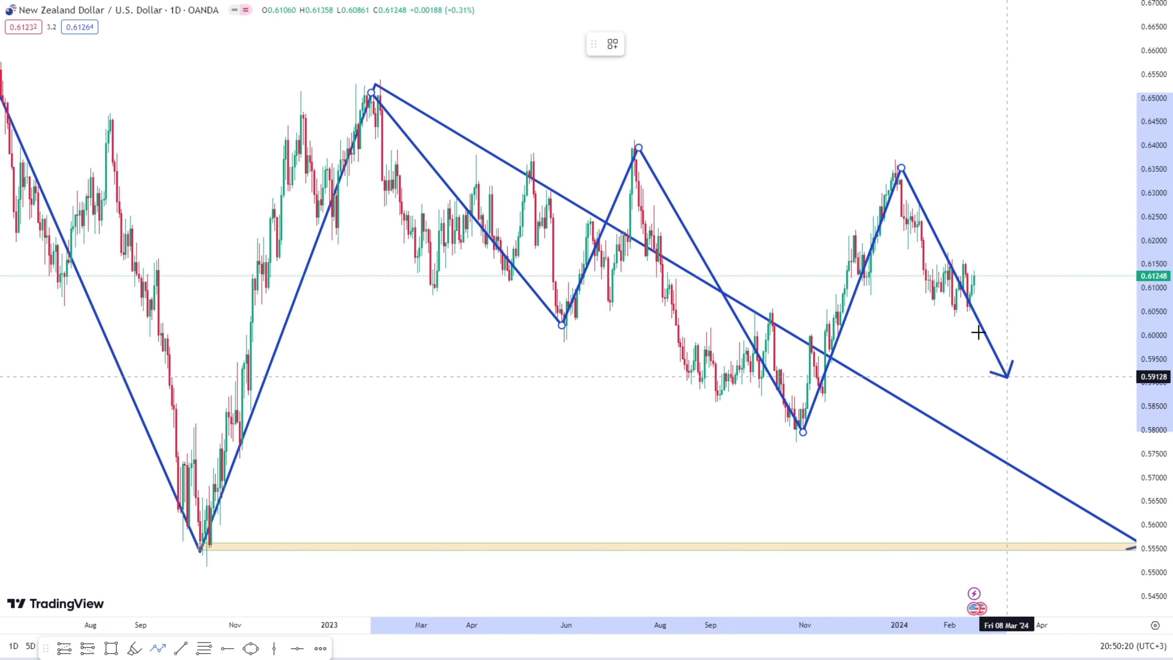
left_click(1041, 435)
Step: Select the new zigzag drawing to check it, then deselect it
scroll(930, 393, "down", 6)
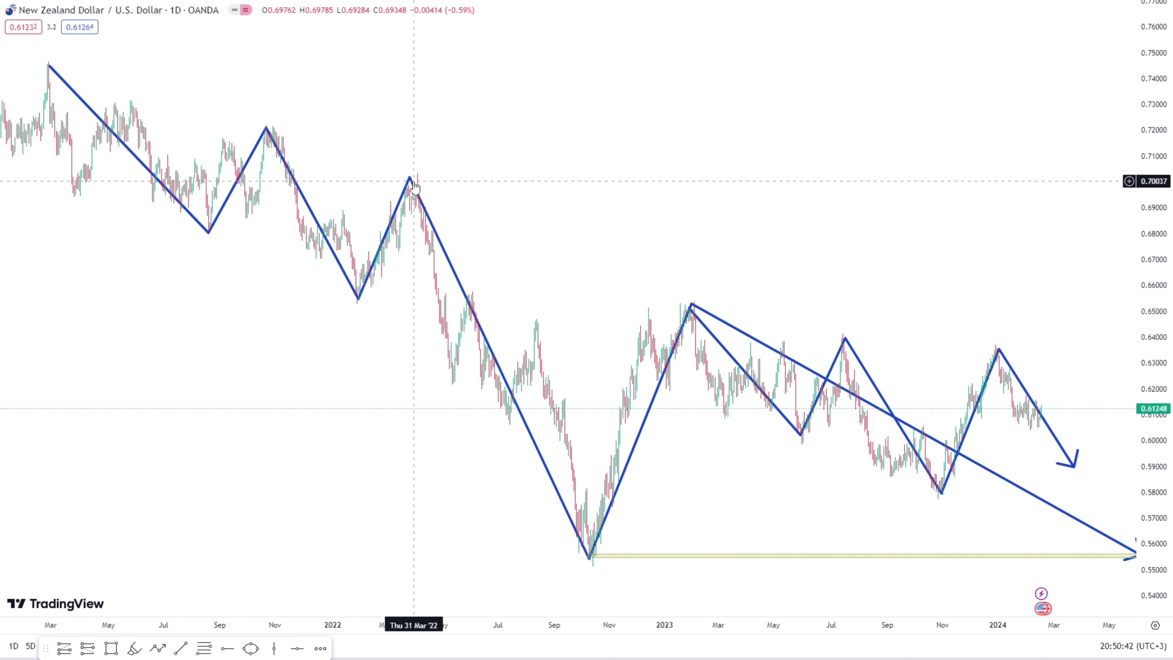
left_click(409, 185)
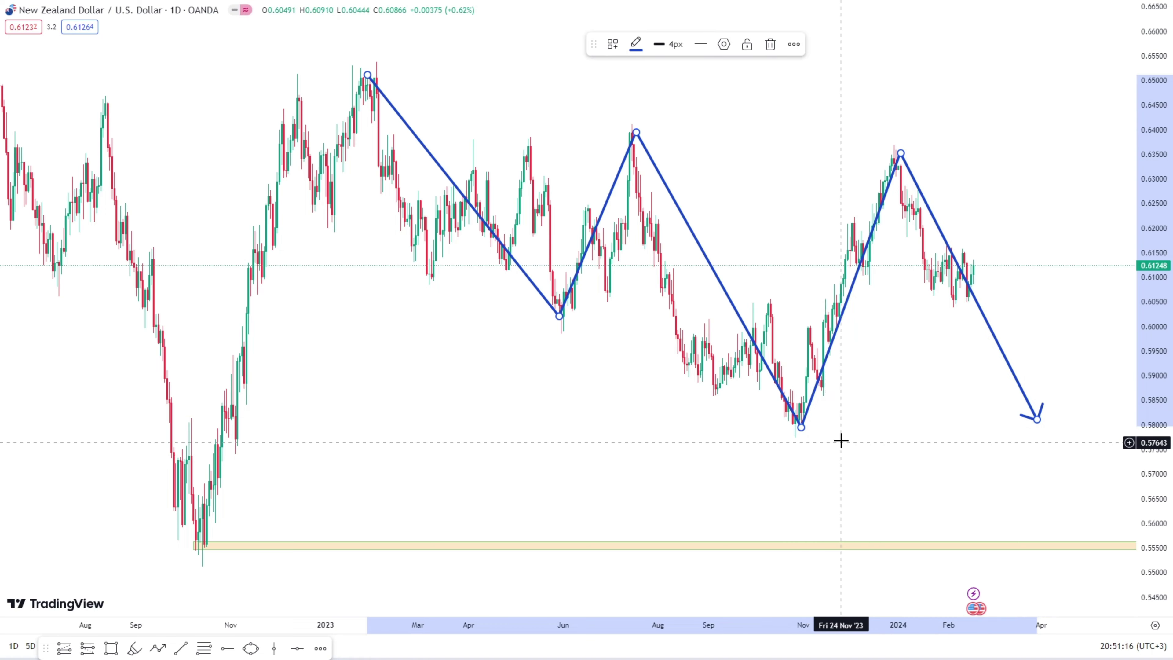
scroll(840, 439, "up", 2)
key("Escape")
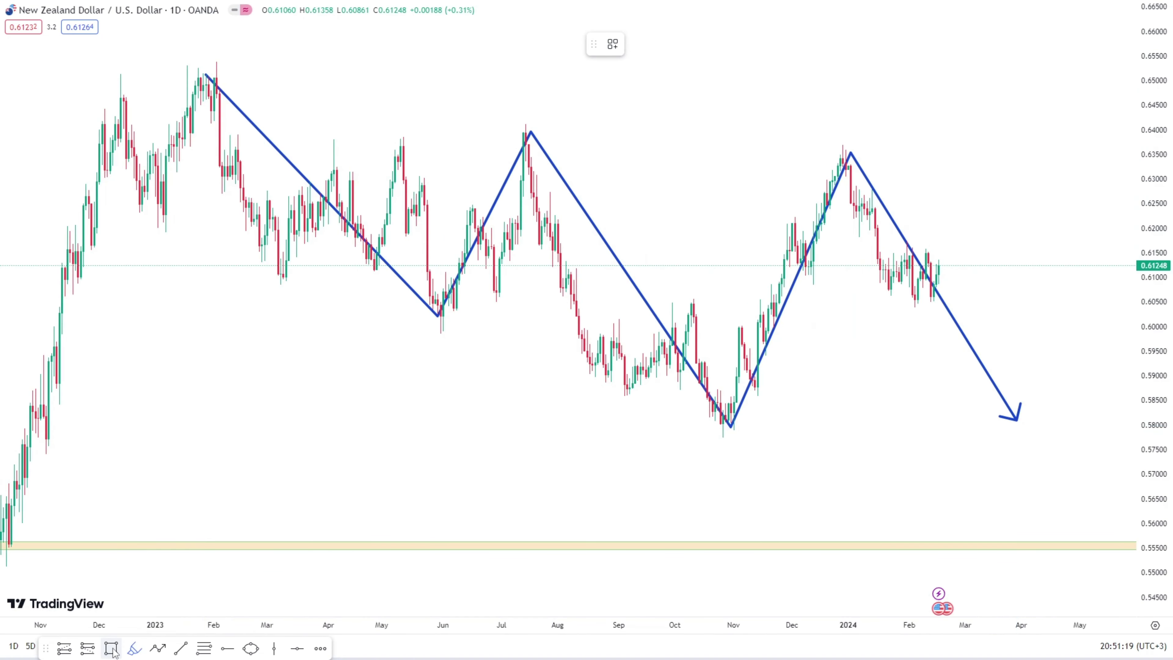
Step: Draw a yellow zone at the Oct 2023 low near 0.580 and move the arrow's end into it
left_click(713, 424)
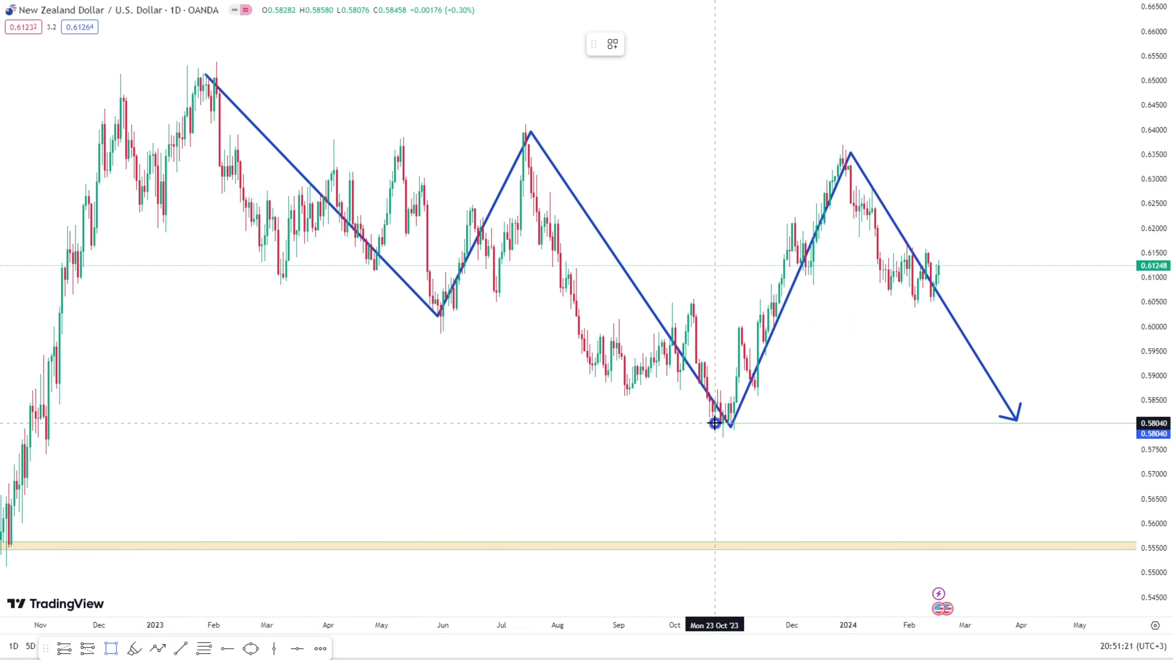
left_click(719, 431)
left_click_drag(893, 370, 806, 392)
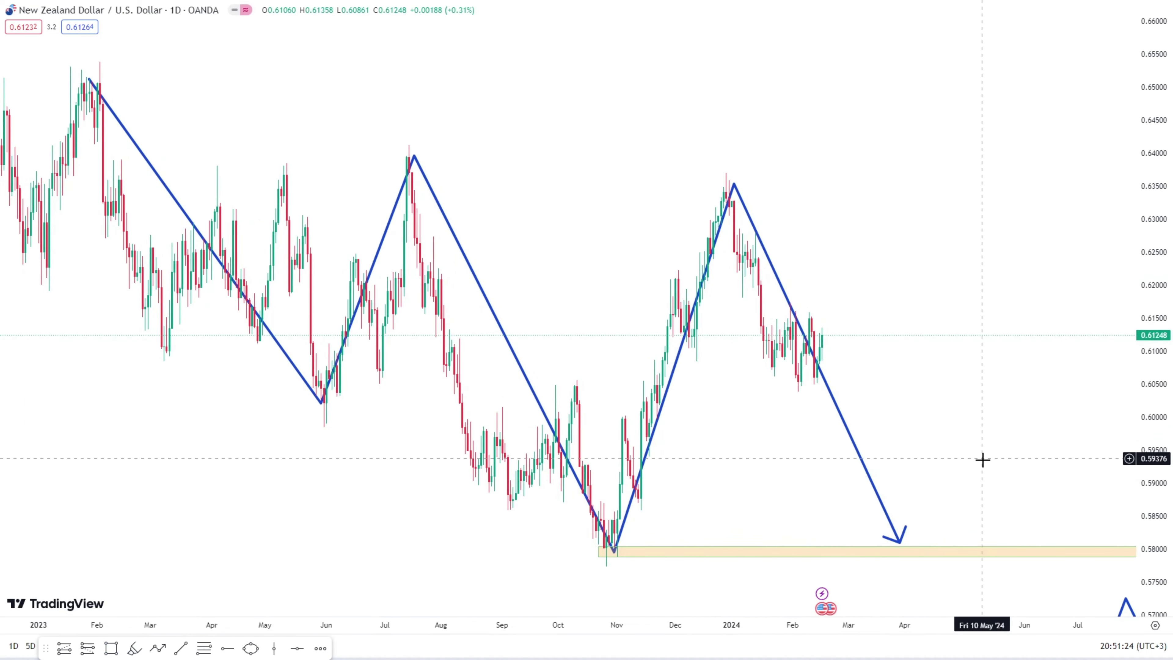
left_click_drag(925, 508, 866, 558)
left_click(865, 545)
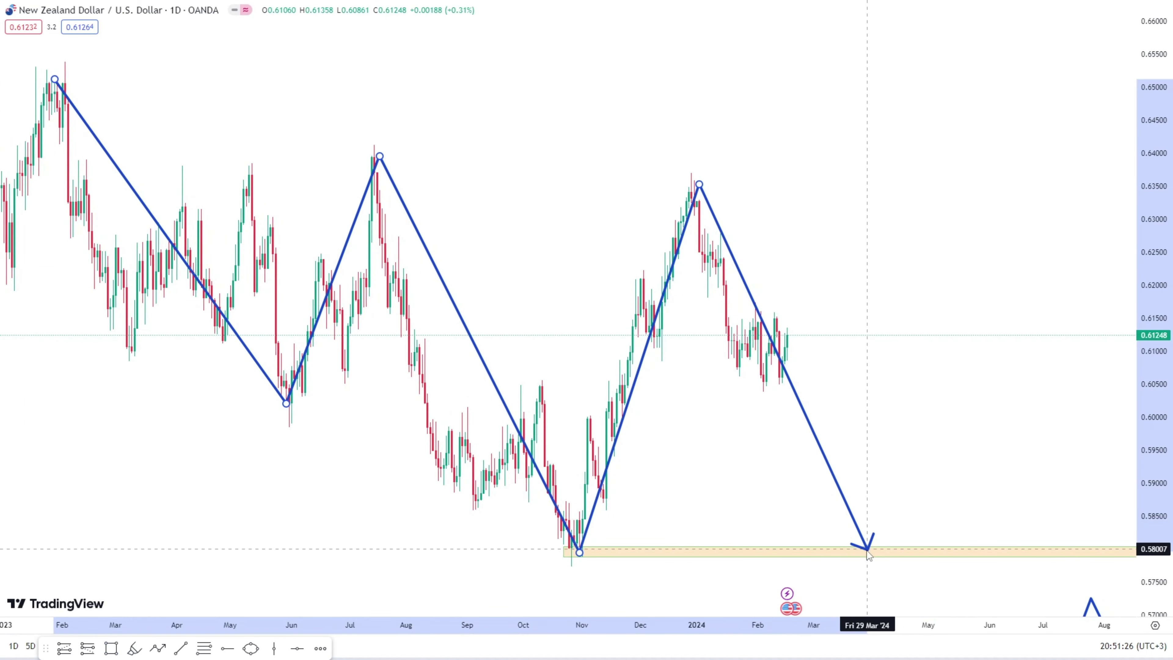
left_click(757, 510)
scroll(757, 511, "down", 3)
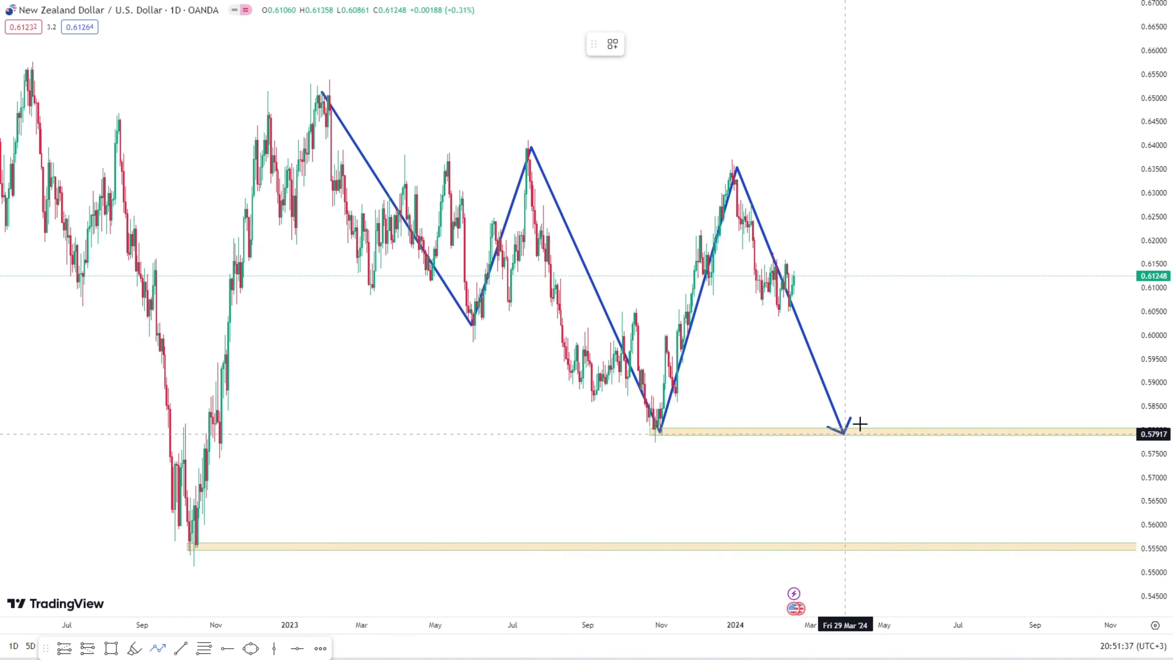
Step: Draw a trial path bouncing on the 0.580 zone, rallying to 0.62 and falling to 0.555, then delete it
left_click(843, 433)
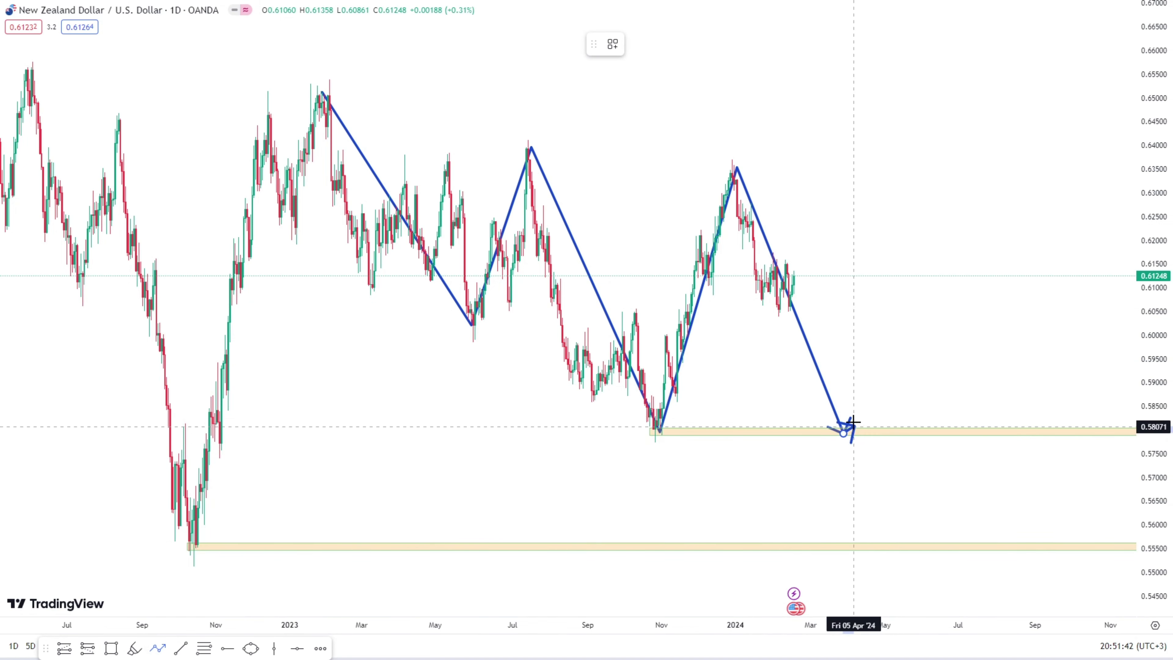
left_click(857, 403)
left_click(871, 434)
left_click(882, 411)
left_click(895, 435)
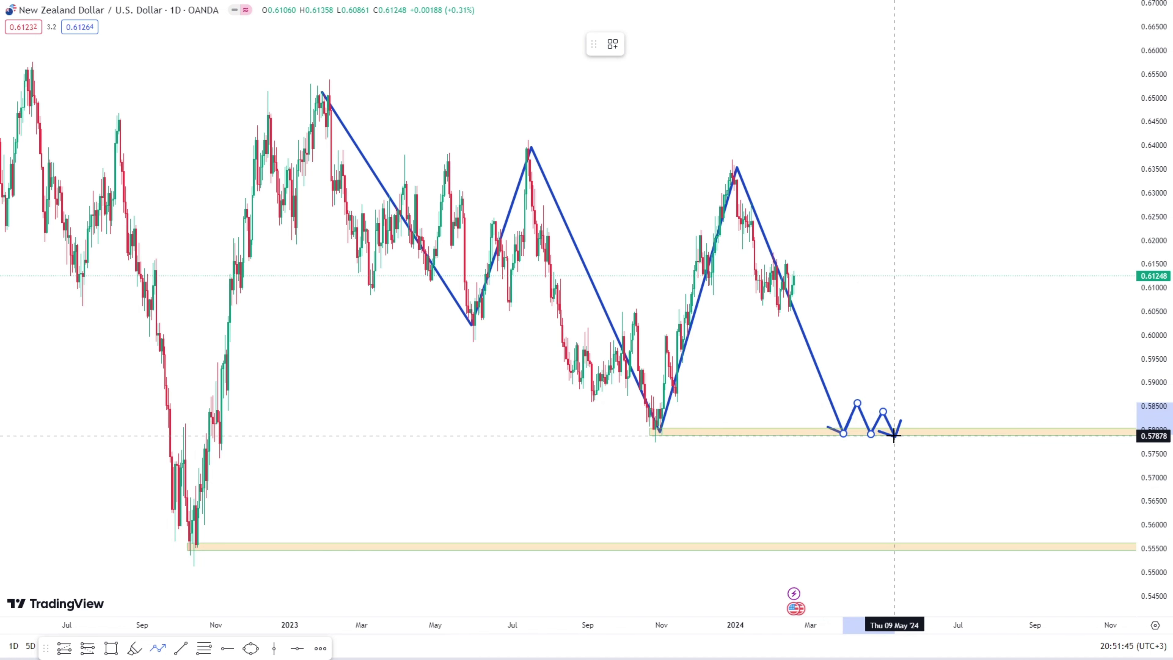
left_click(905, 401)
left_click(925, 437)
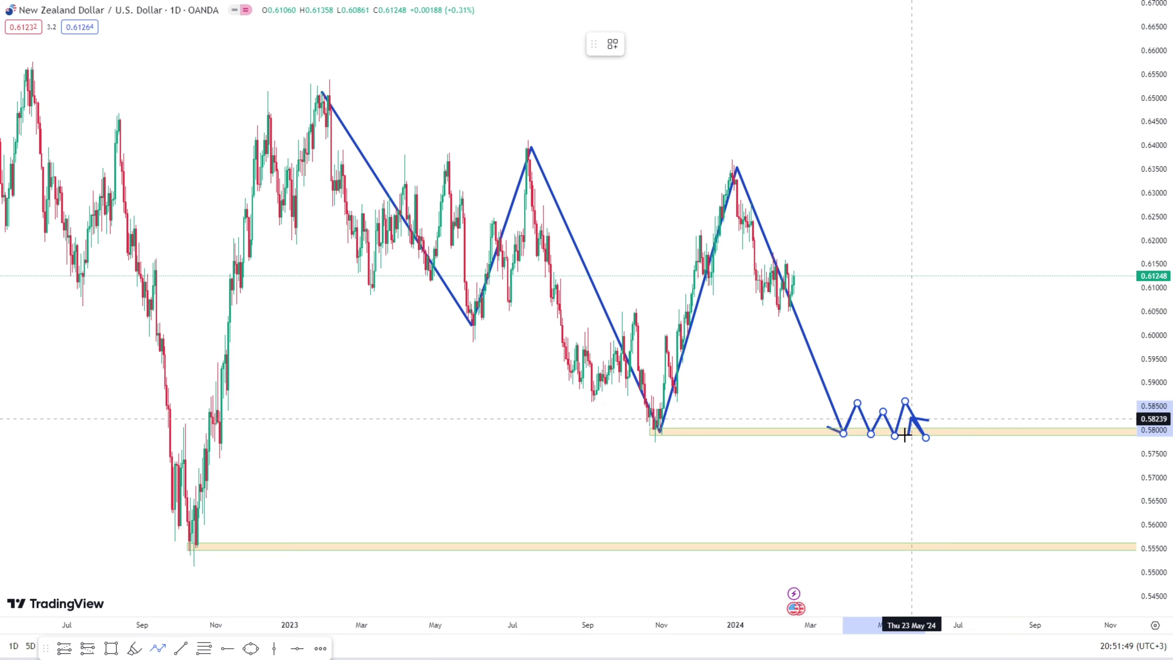
left_click(989, 237)
double_click(1096, 552)
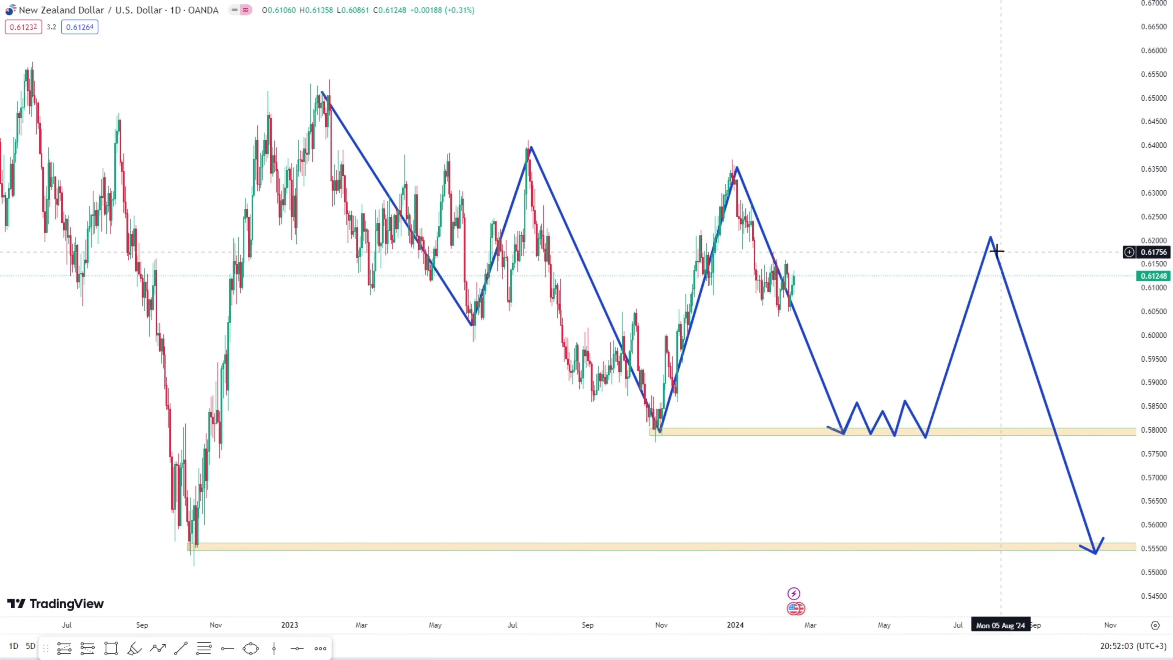
key("Delete")
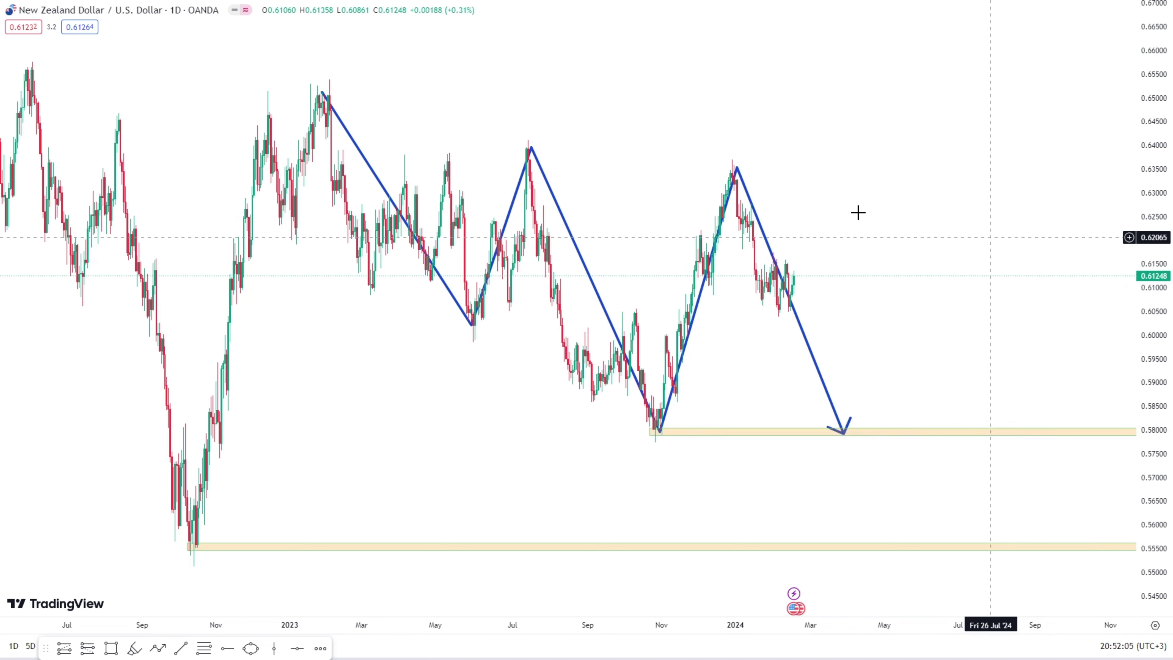
Step: Open FastBull's Economic Calendar, keeping the date on Feb 18
left_click(738, 168)
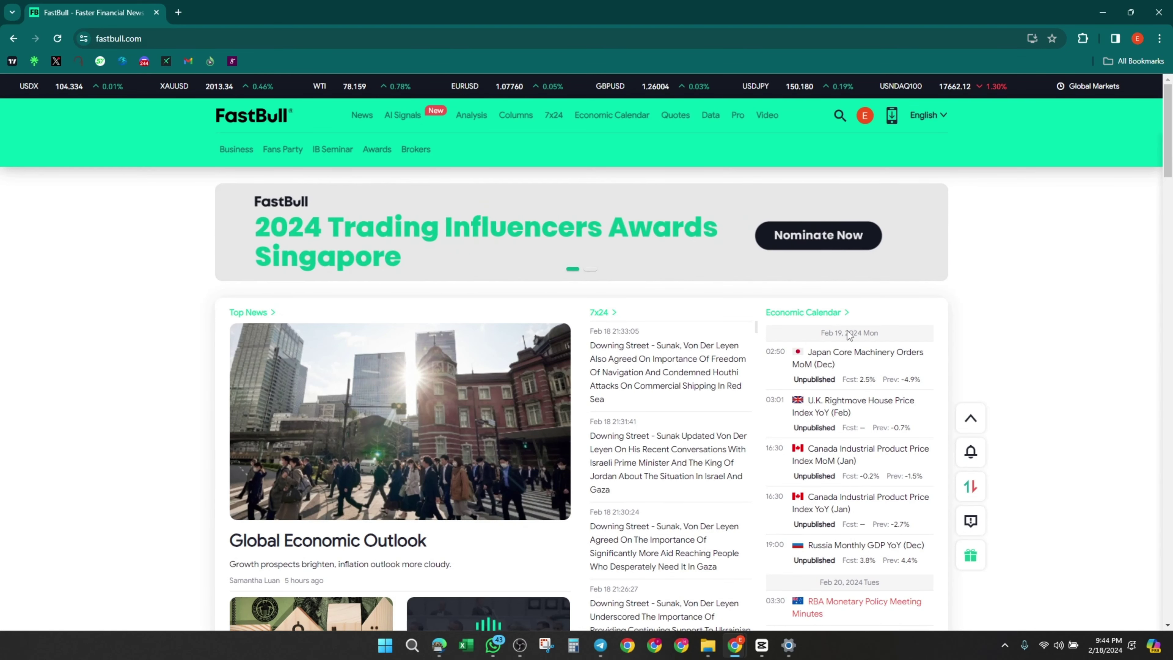
left_click(621, 116)
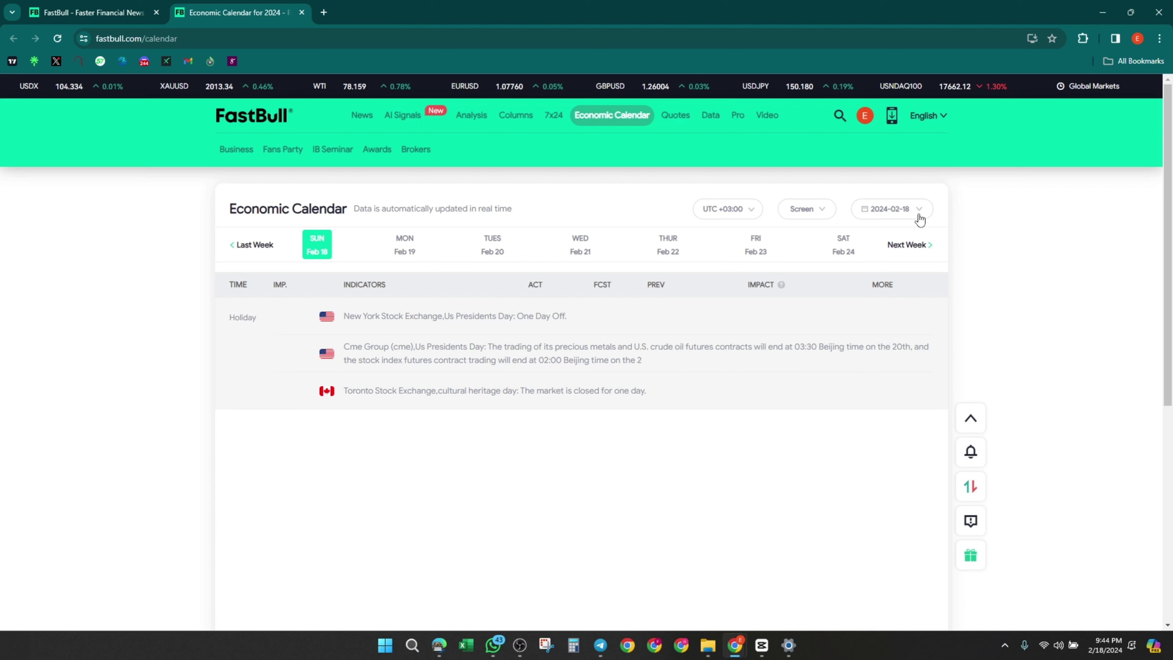
left_click(900, 213)
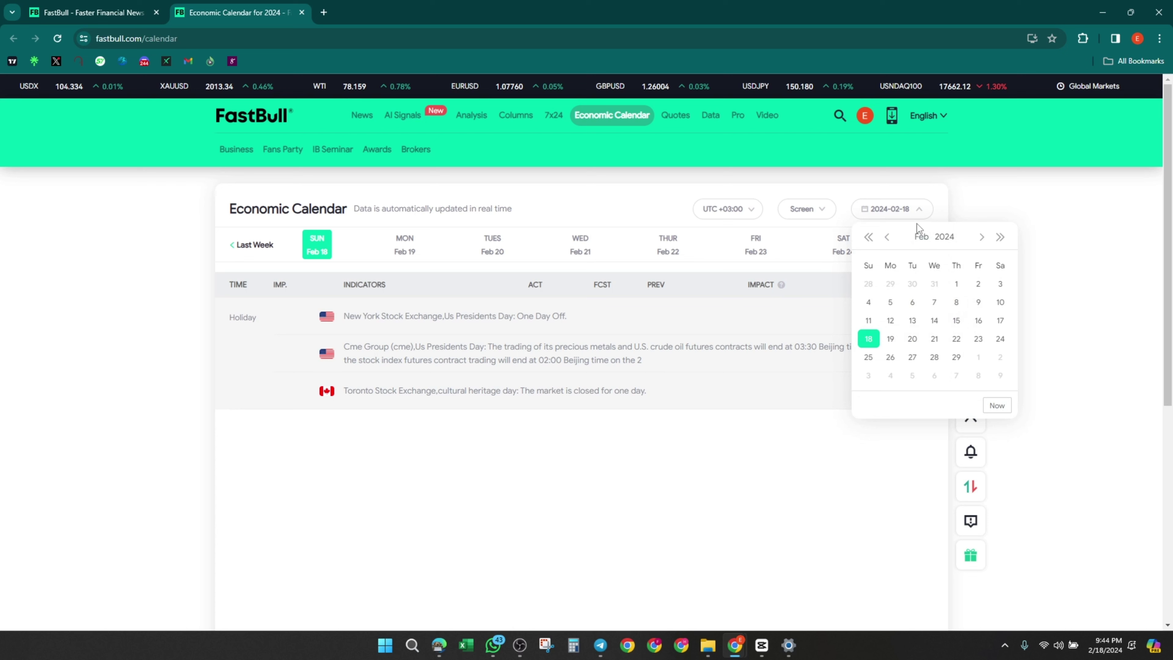
left_click(900, 214)
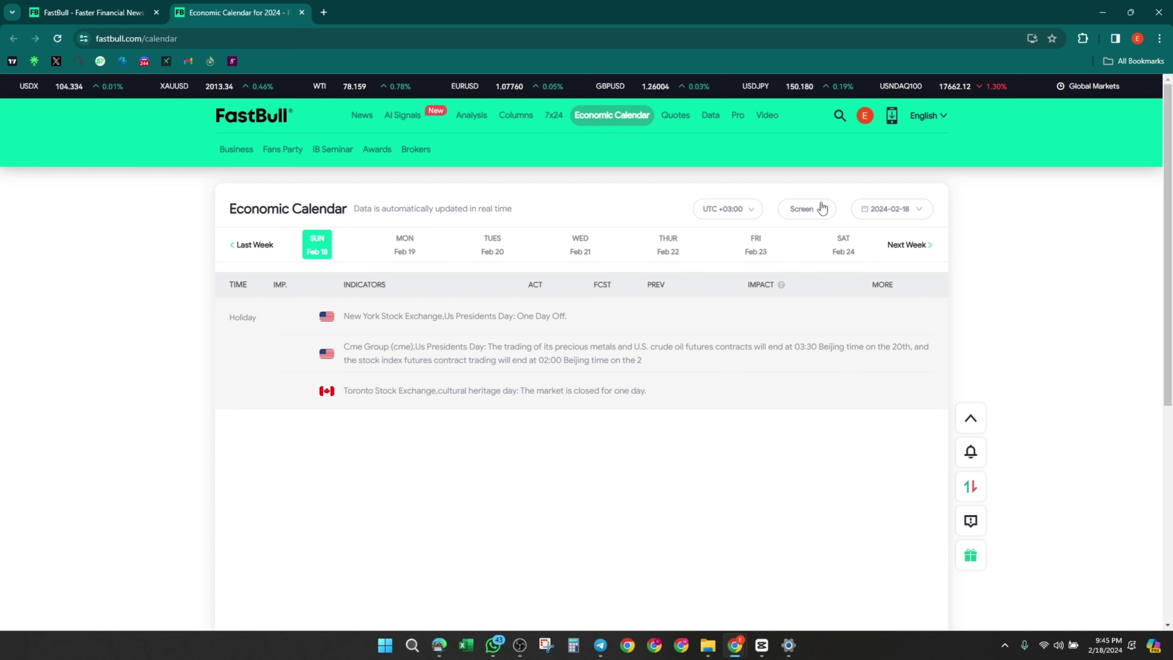
Step: Set the calendar's Importance filter to three-star events only
left_click(819, 214)
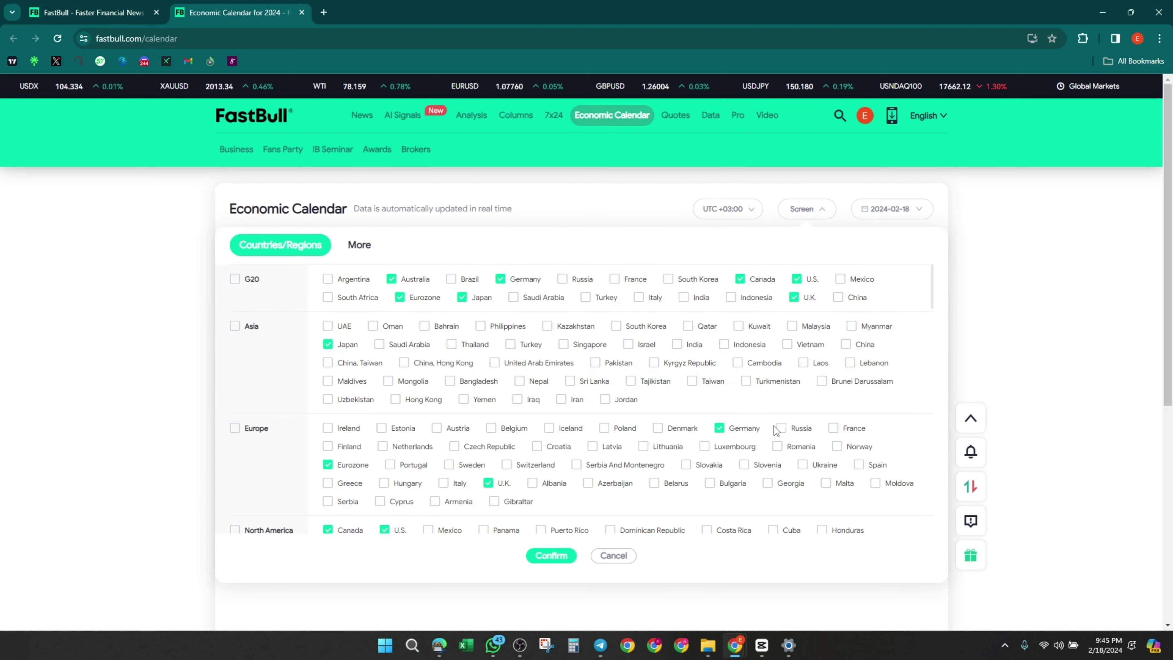
scroll(671, 406, "down", 1)
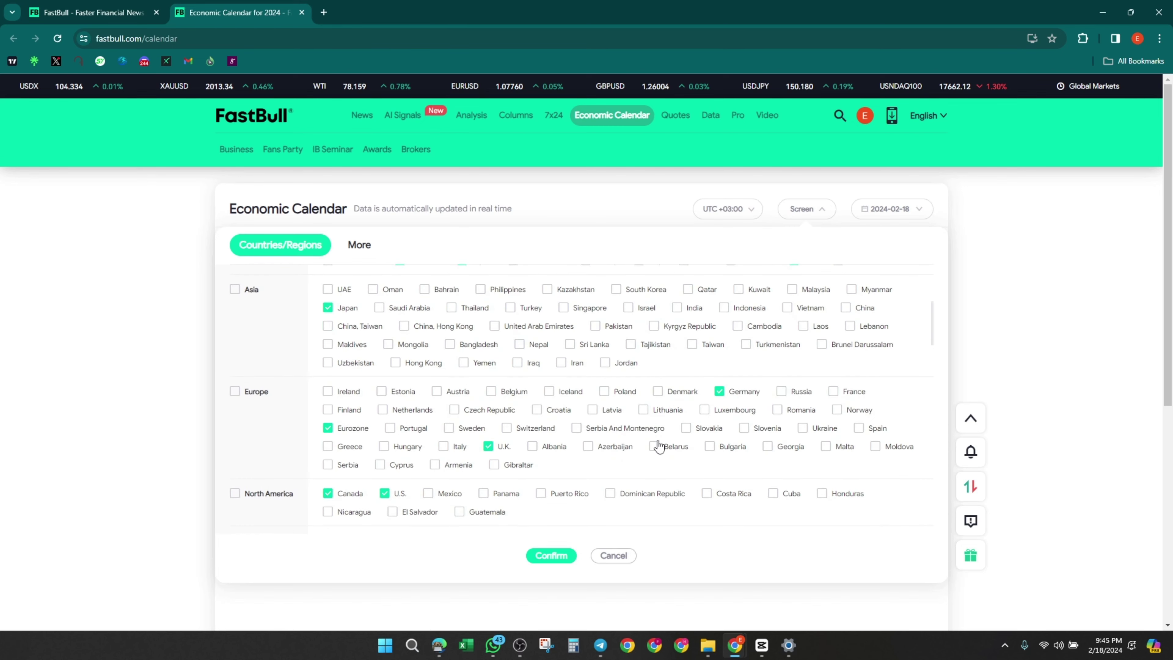
scroll(491, 326, "up", 1)
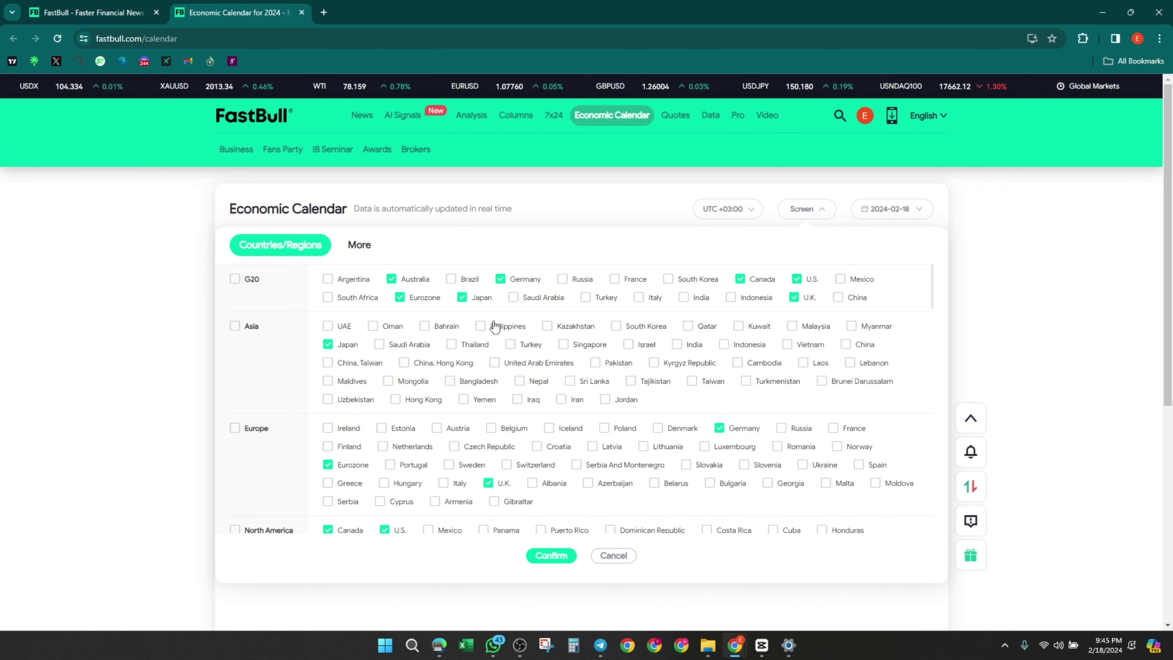
left_click(360, 245)
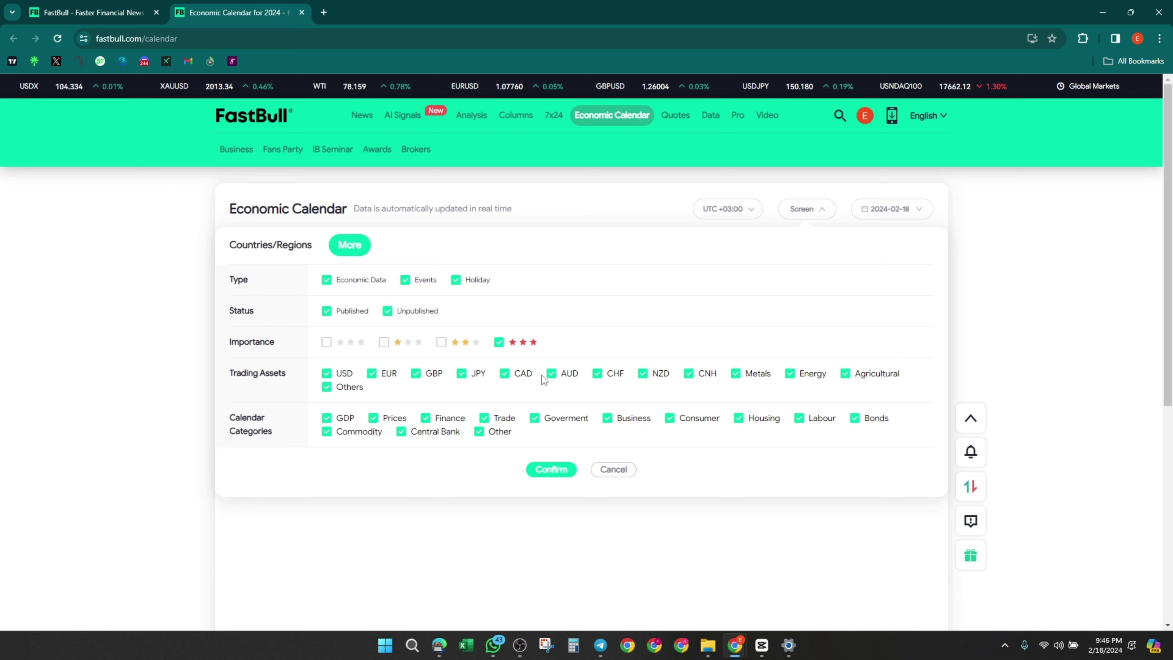
left_click(498, 344)
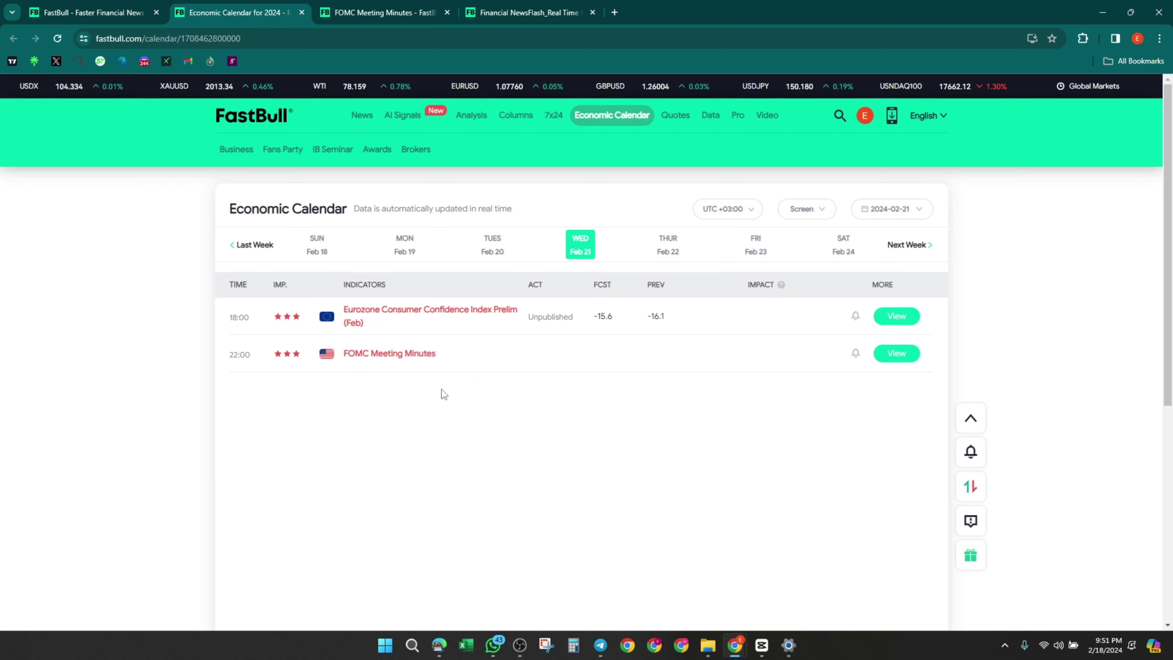
Step: Open the FOMC Meeting Minutes details, expand the Interpretation text and enlarge the page
left_click(385, 12)
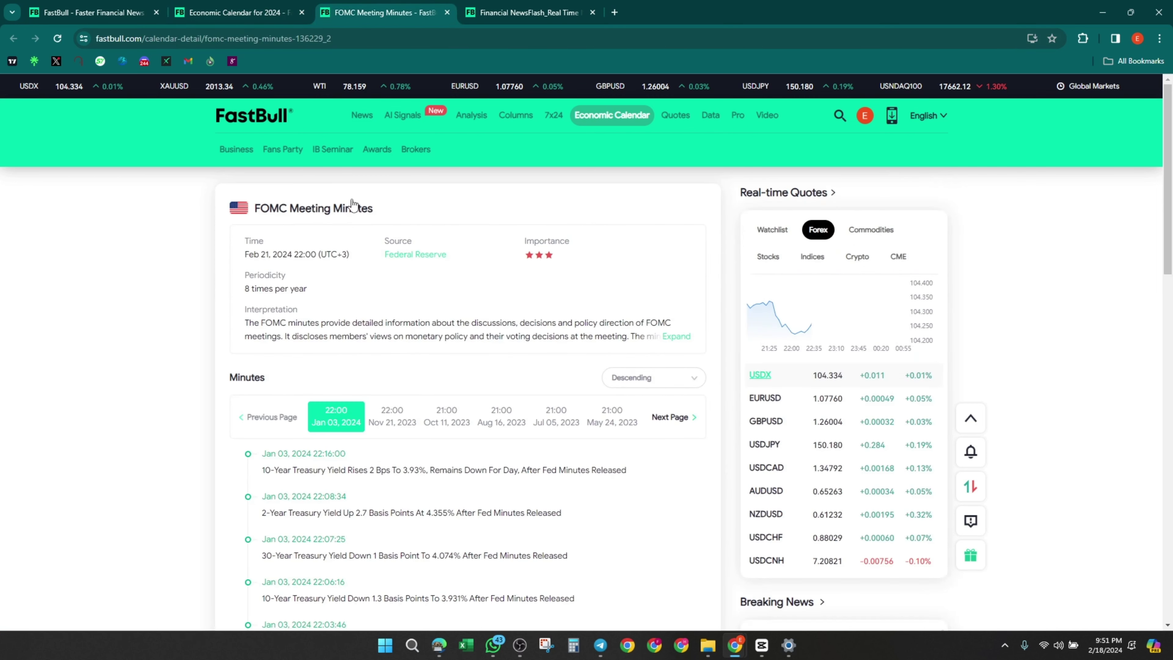
left_click(677, 337)
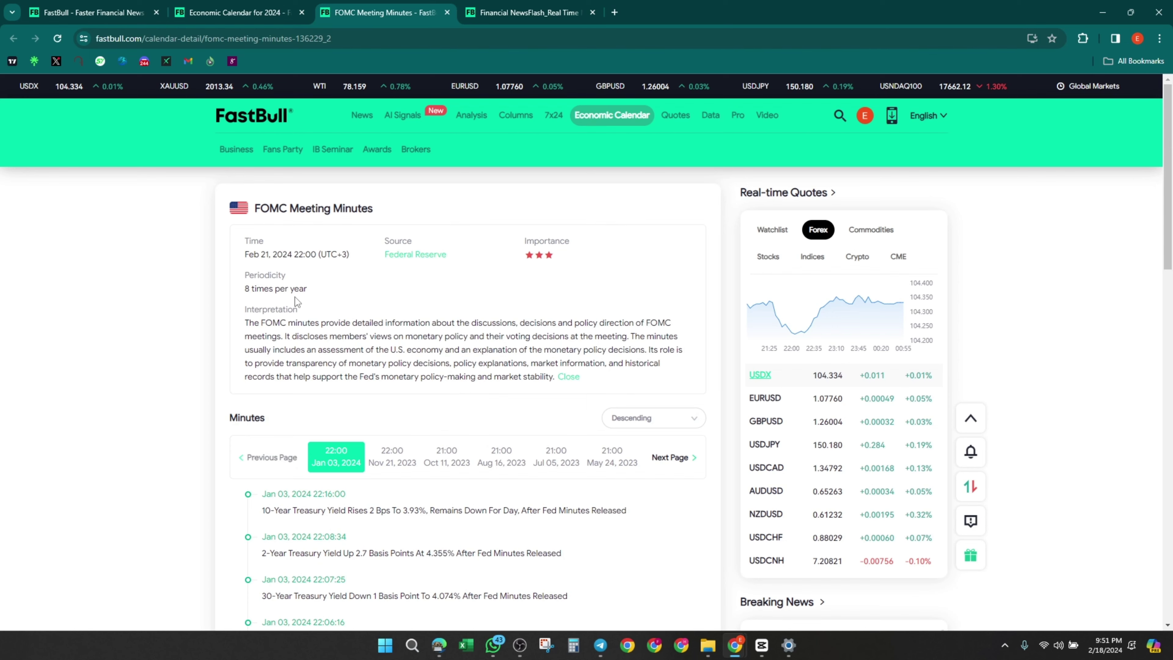
key("ctrl+plus")
key("ctrl+plus")
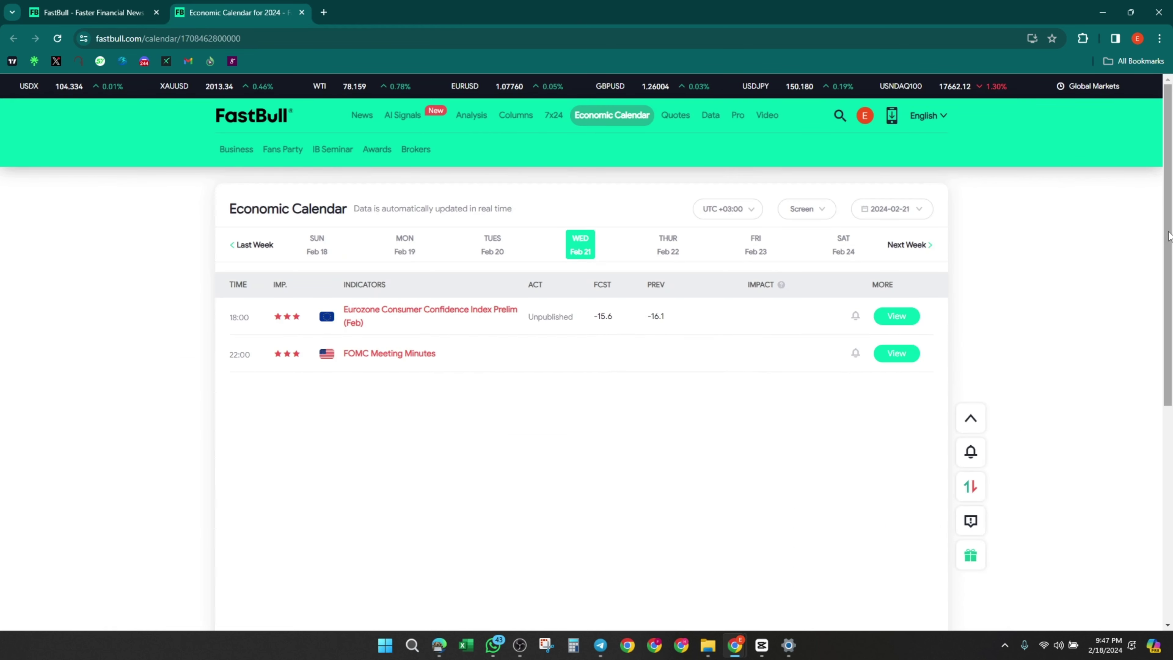
scroll(1169, 235, "down", 5)
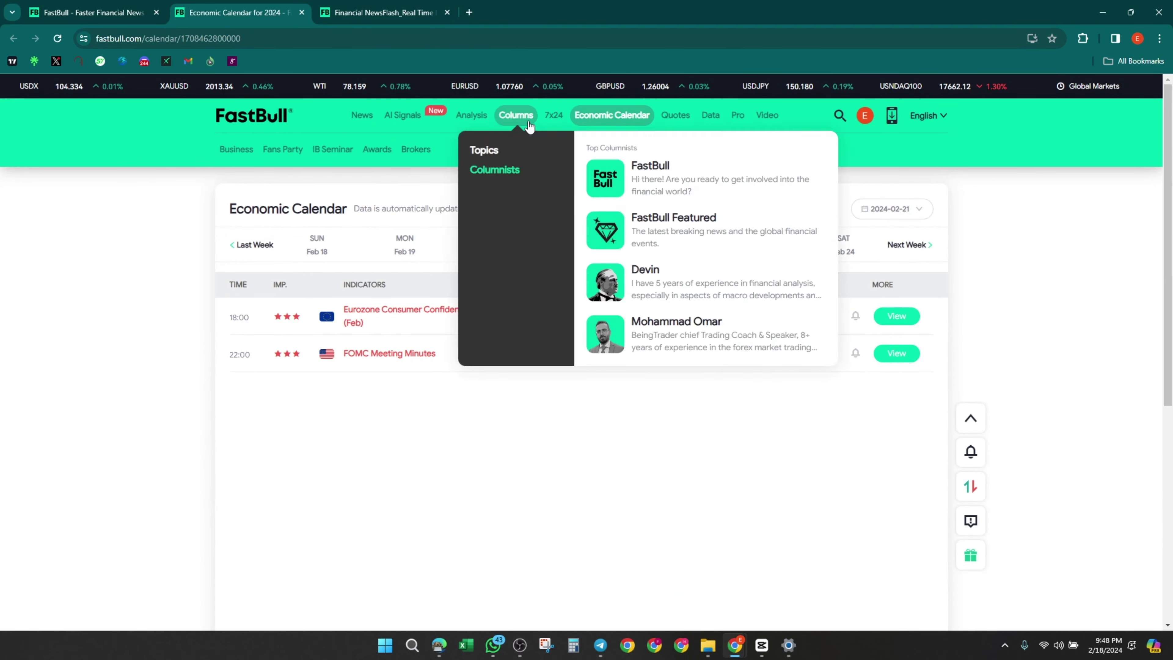
Step: Switch to the 7x24 real-time news flash and scroll through it
left_click(403, 8)
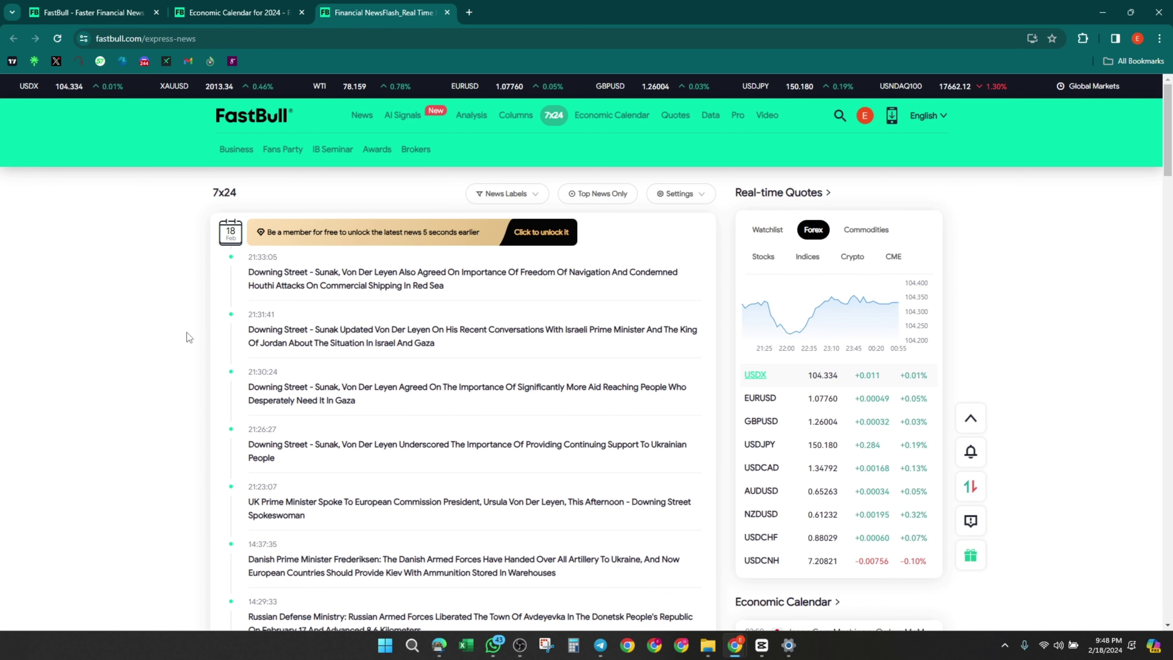
scroll(187, 332, "down", 1)
scroll(213, 318, "up", 1)
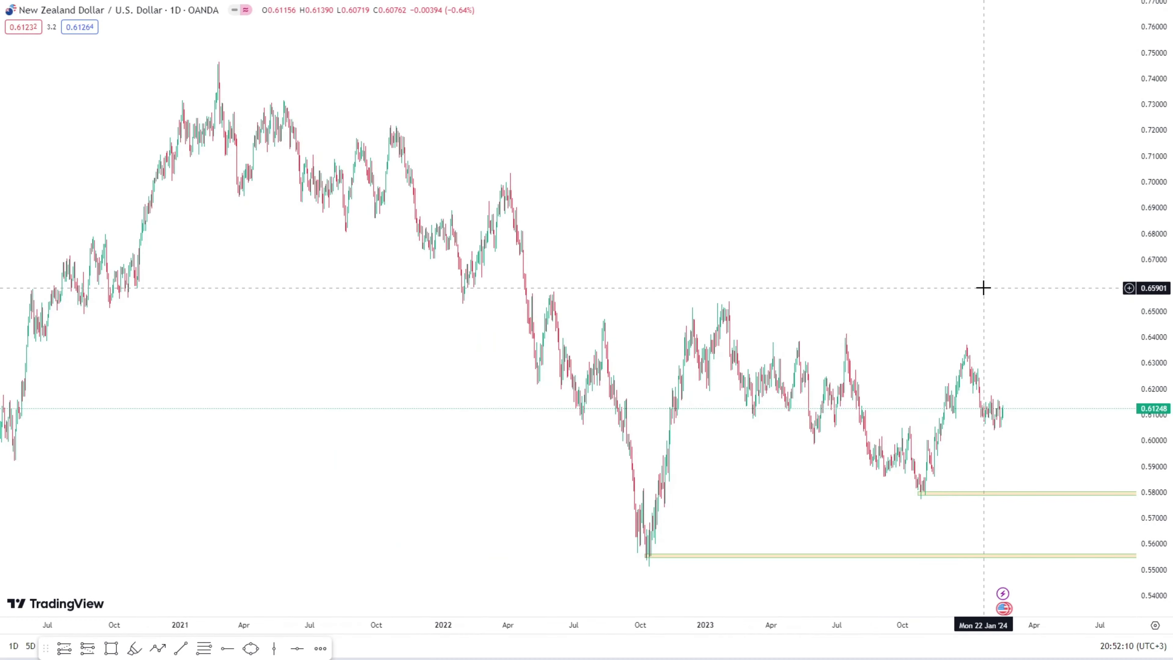
Step: Zoom and pan the chart to bring both yellow zones and the Oct 2022 low into view
scroll(981, 295, "up", 2)
scroll(893, 210, "up", 4)
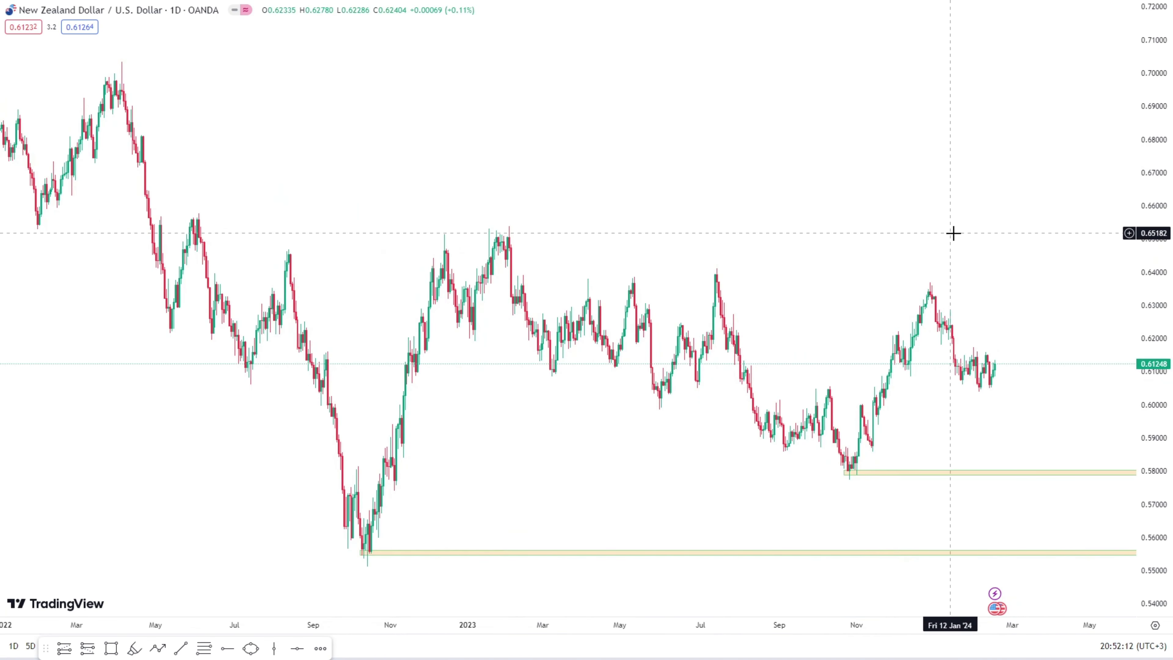
scroll(970, 217, "up", 2)
left_click_drag(994, 210, 879, 255)
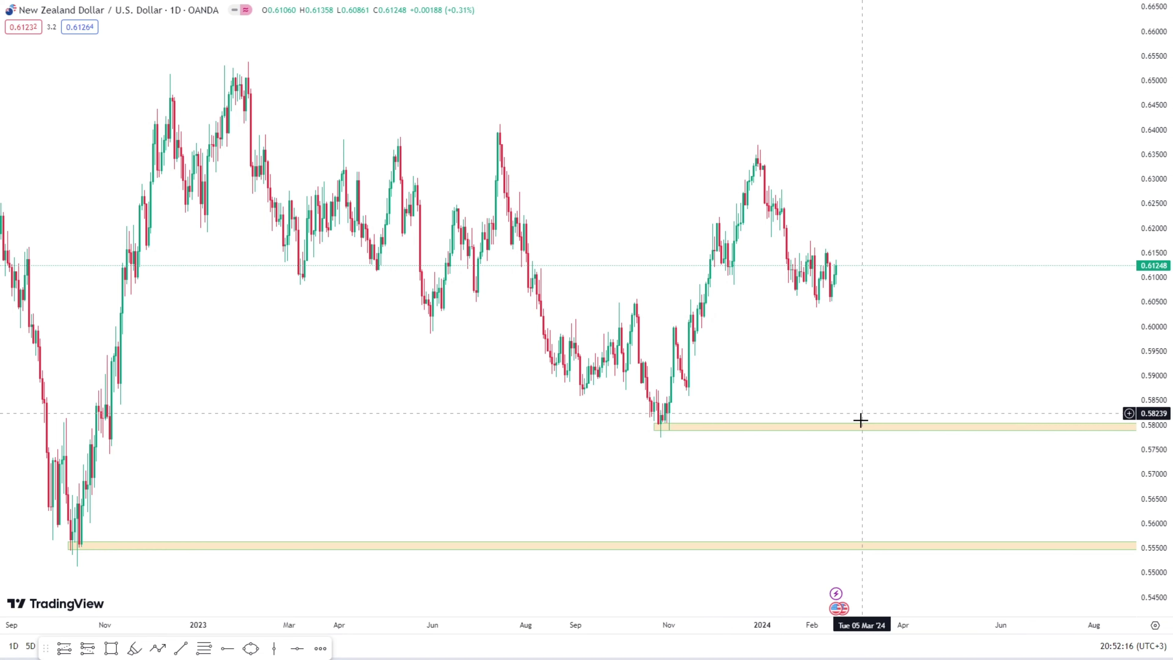
scroll(841, 357, "up", 2)
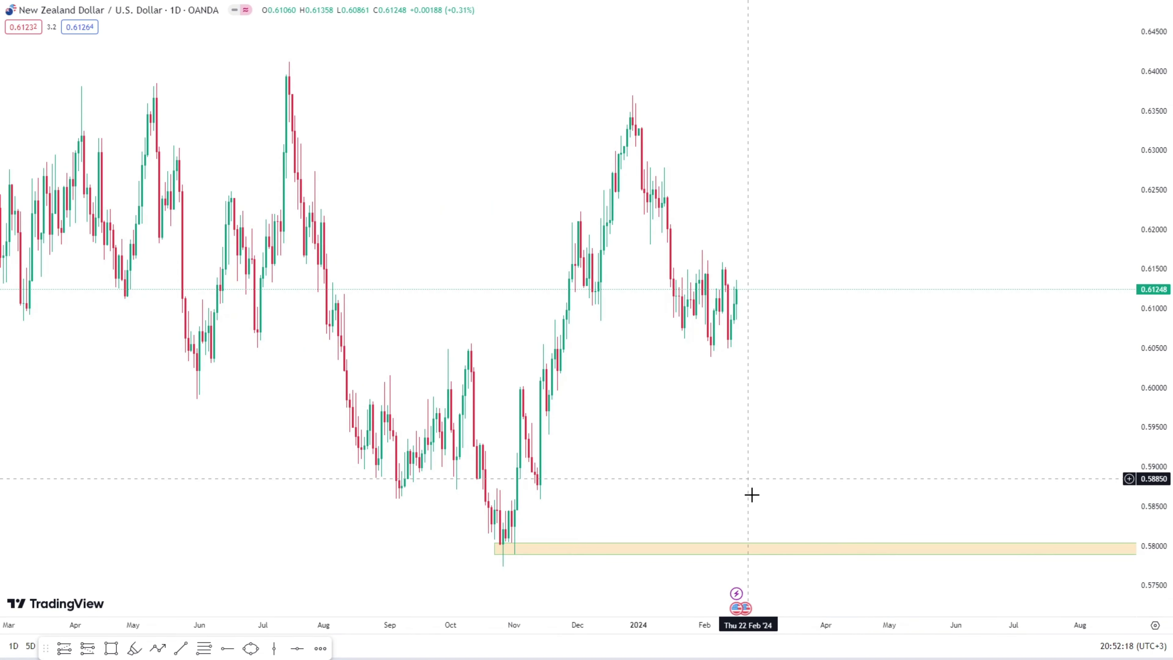
scroll(765, 540, "down", 2)
left_click_drag(950, 356, 864, 427)
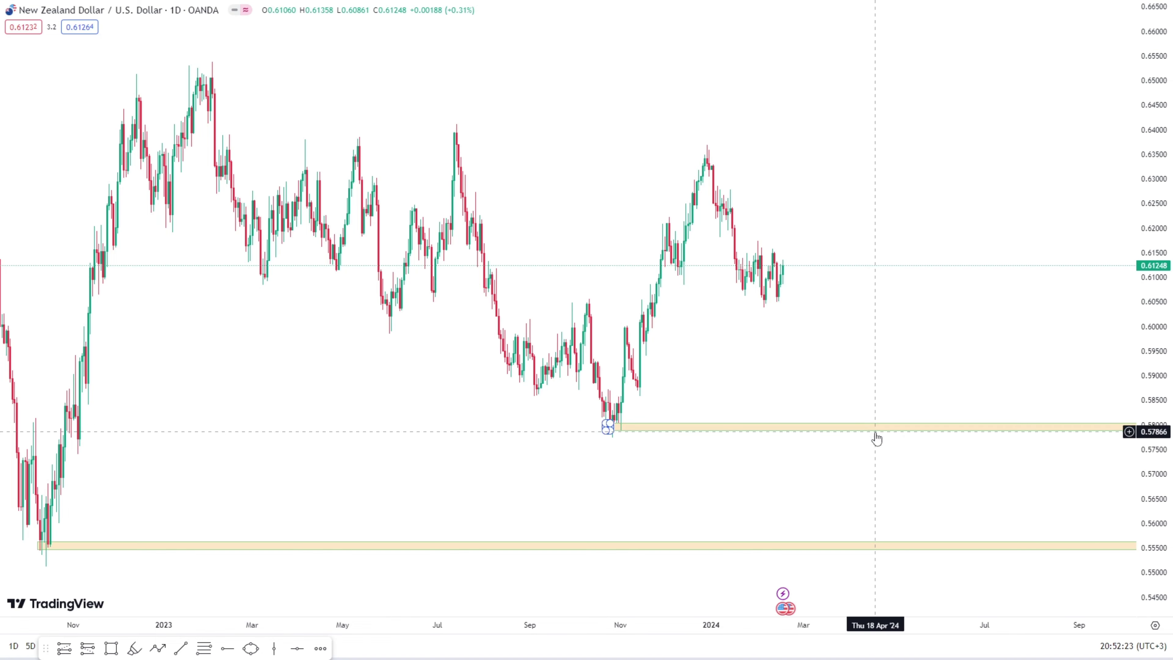
left_click_drag(900, 542, 987, 256)
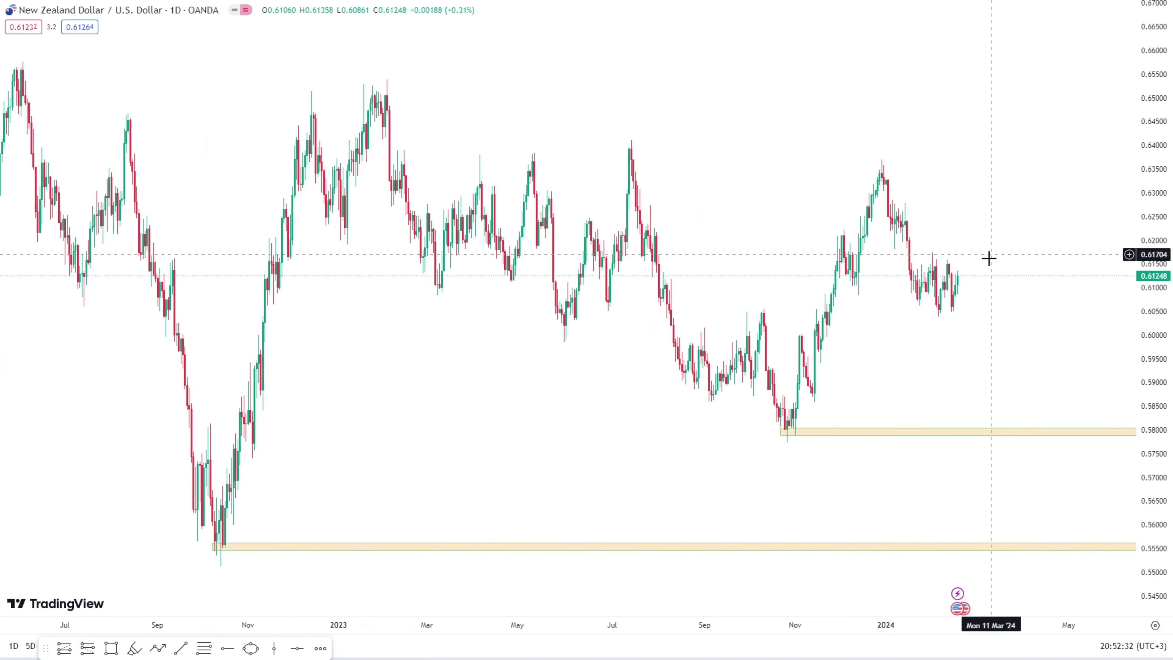
left_click_drag(1028, 186, 950, 212)
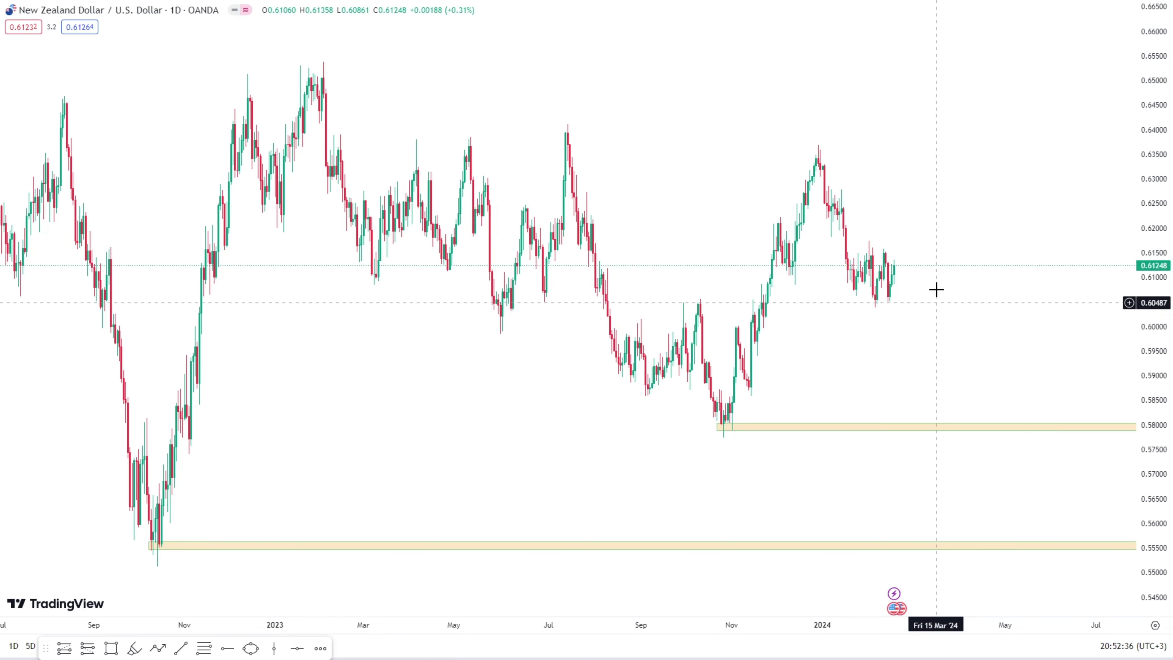
Step: Measure the drop from the current price to the lower yellow zone, then clear the measurement
left_click(921, 266, "shift")
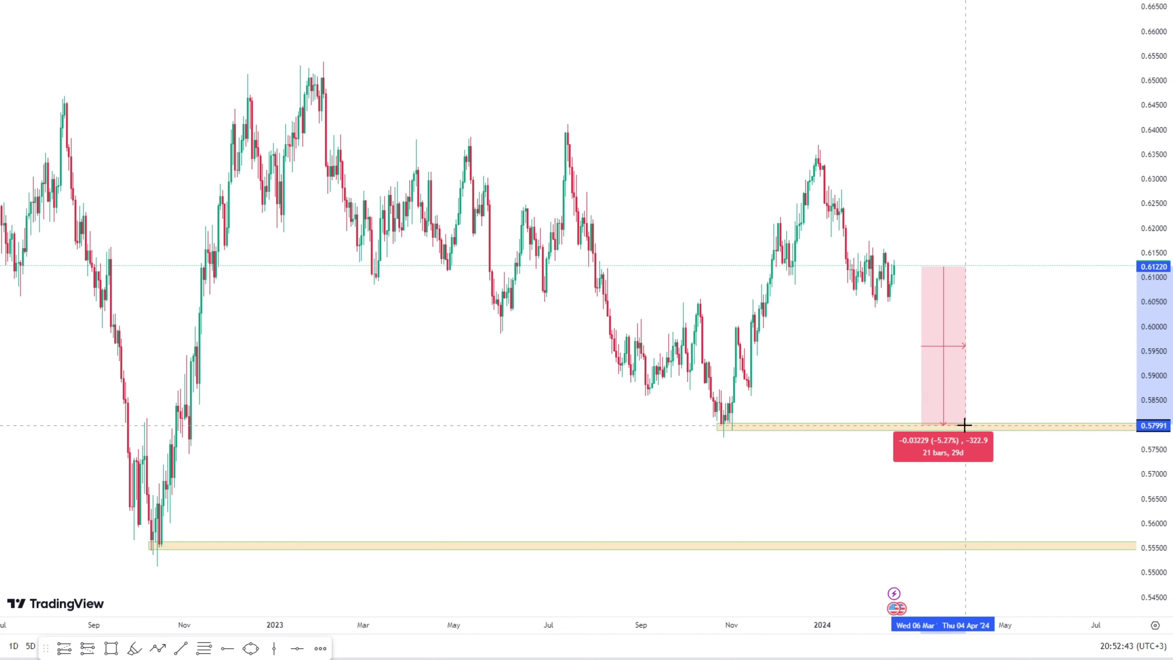
left_click(994, 547)
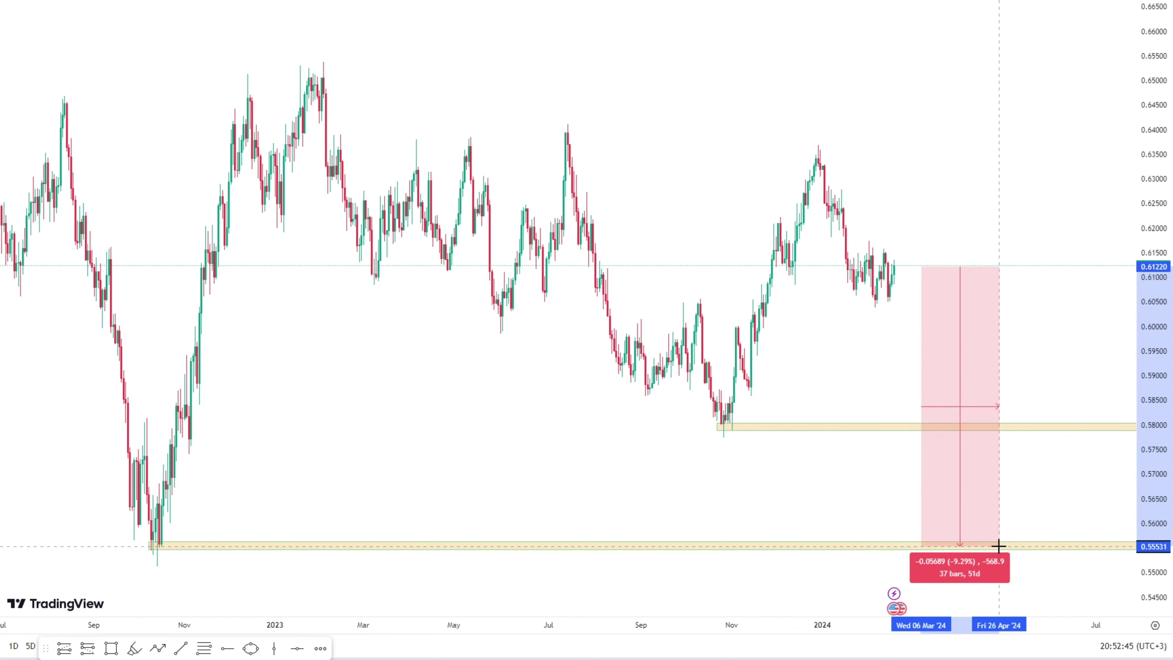
left_click(989, 275)
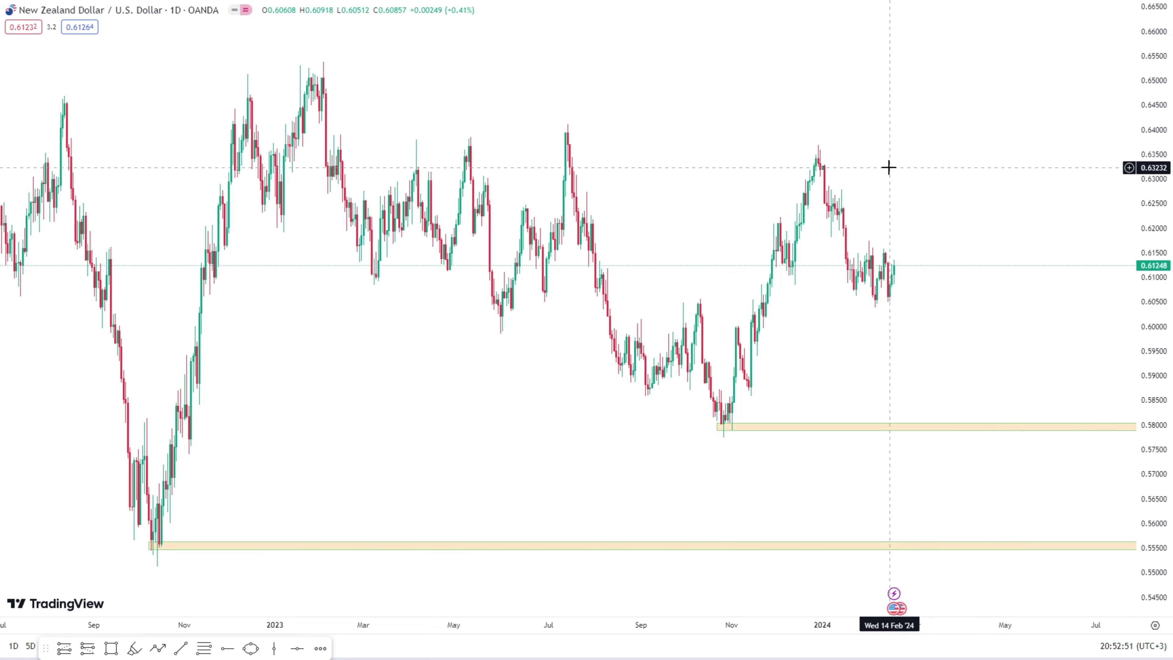
scroll(888, 167, "up", 5)
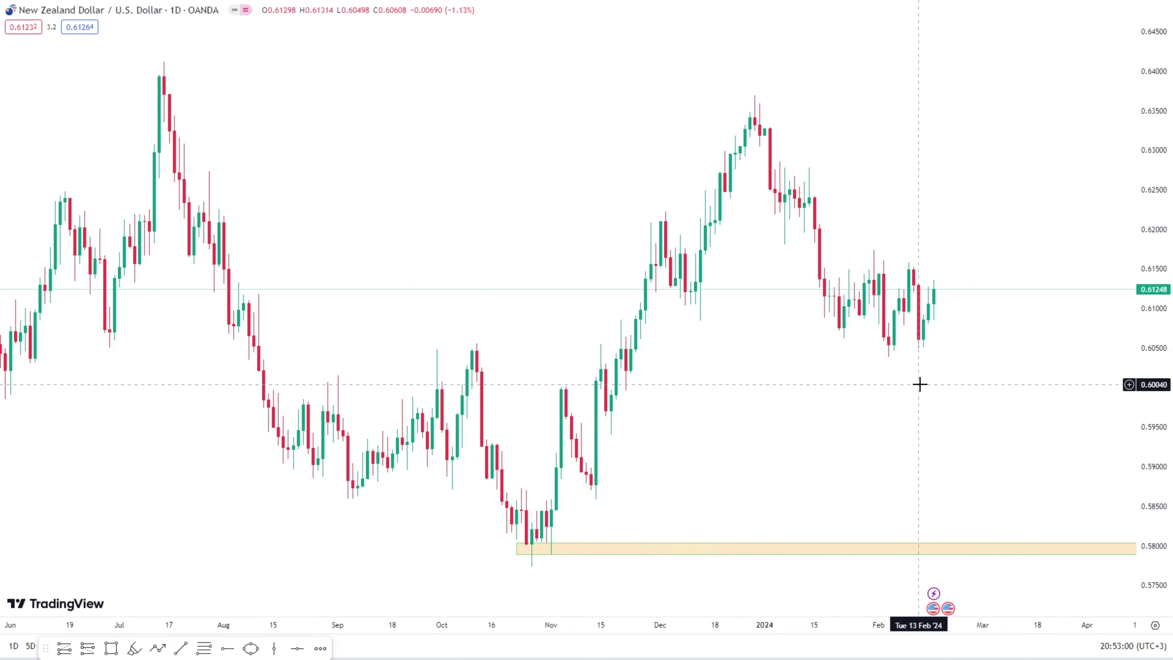
left_click_drag(956, 393, 904, 431)
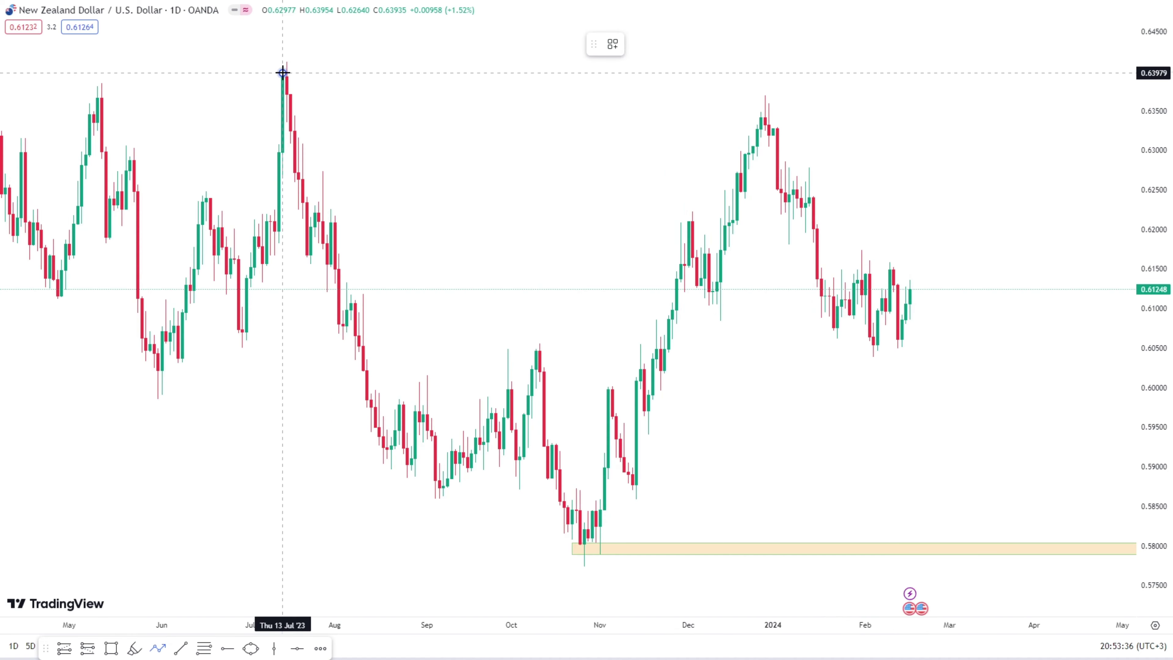
Step: Sketch a zigzag path from the July high through the October low and December high to the 0.58 zone
left_click(282, 73)
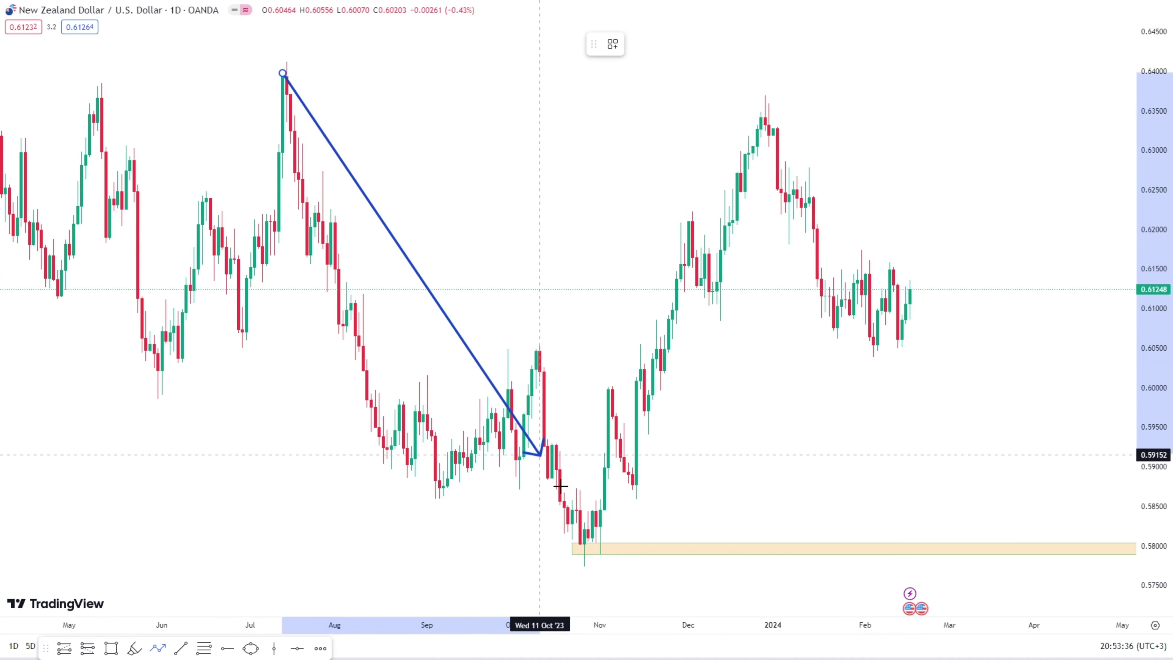
left_click(573, 538)
scroll(586, 451, "up", 1)
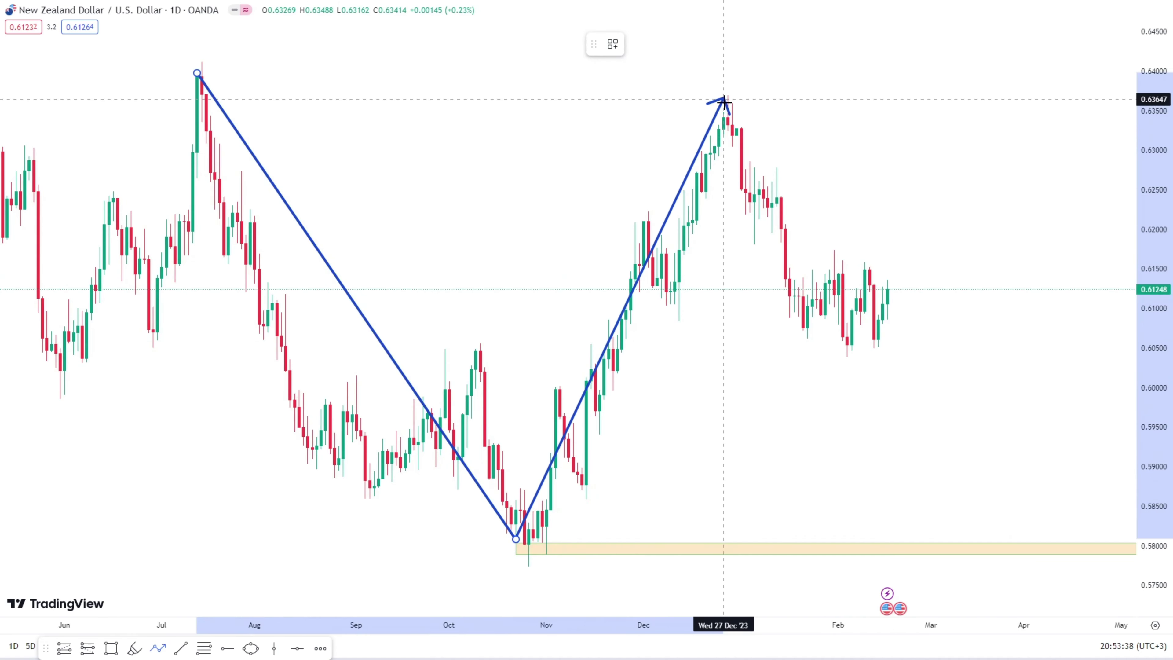
left_click(723, 114)
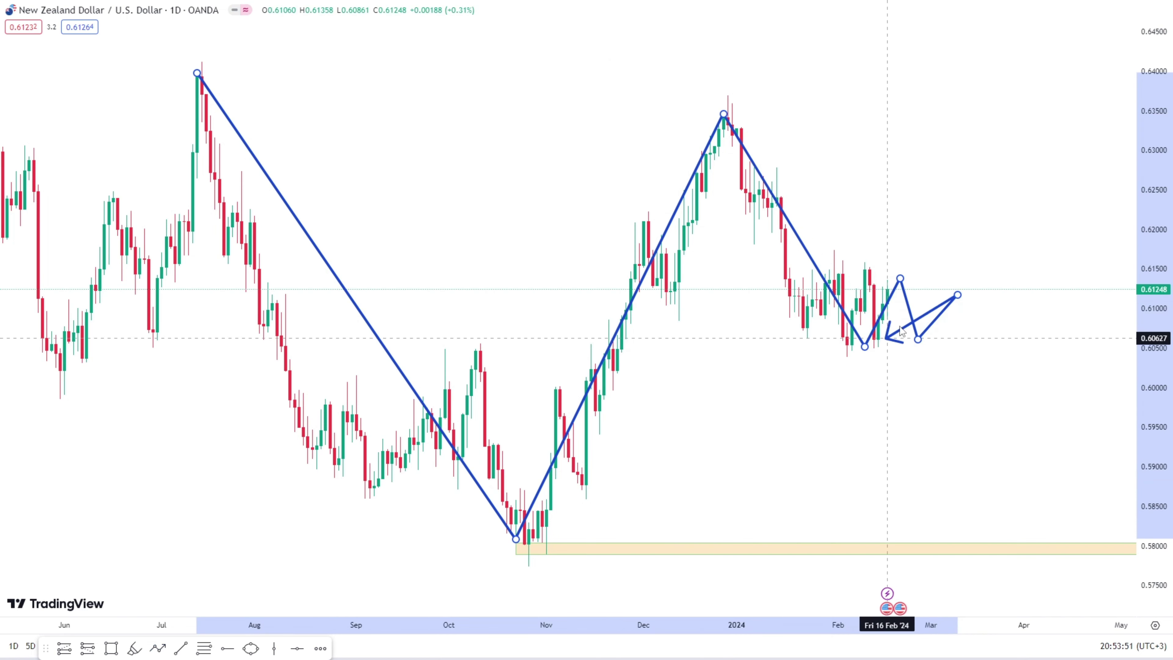
double_click(1032, 548)
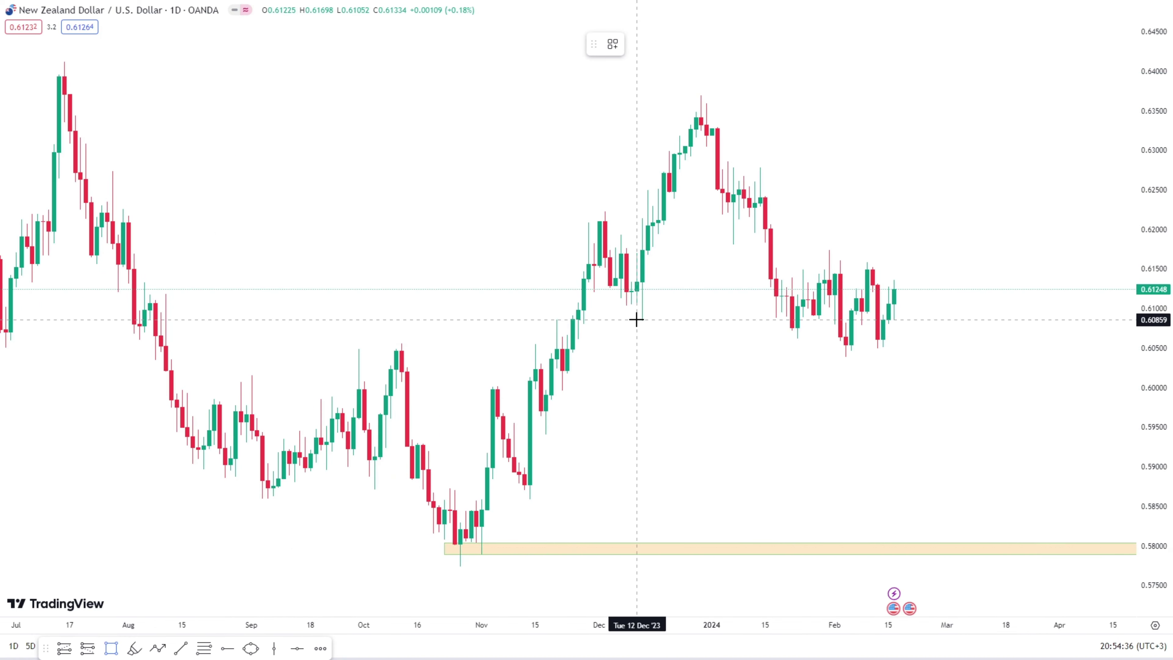
Step: Draw a thin zone around 0.6085–0.6096 at the December low
left_click(635, 318)
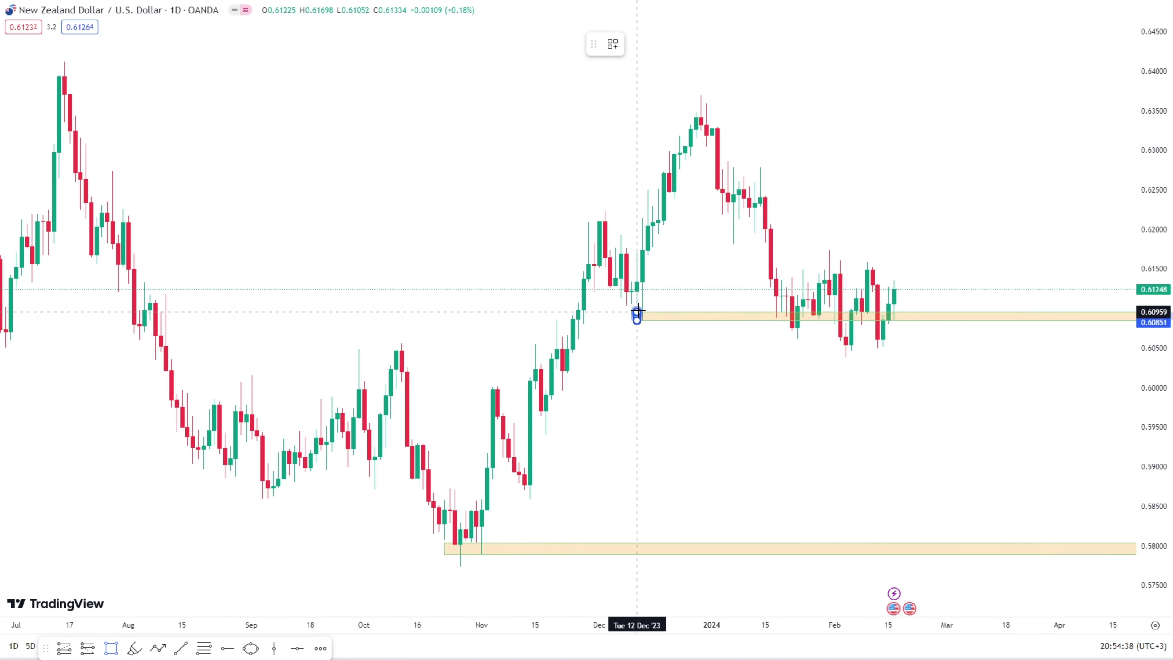
left_click(656, 310)
left_click(686, 254)
scroll(650, 254, "right", 3)
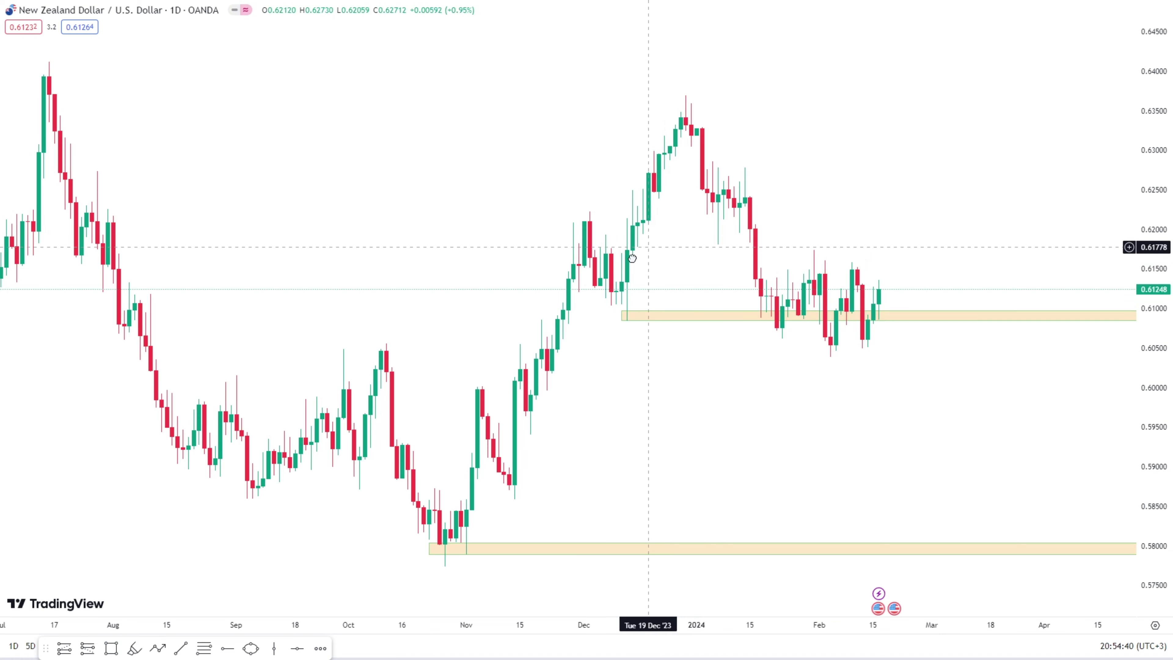
scroll(722, 299, "right", 5)
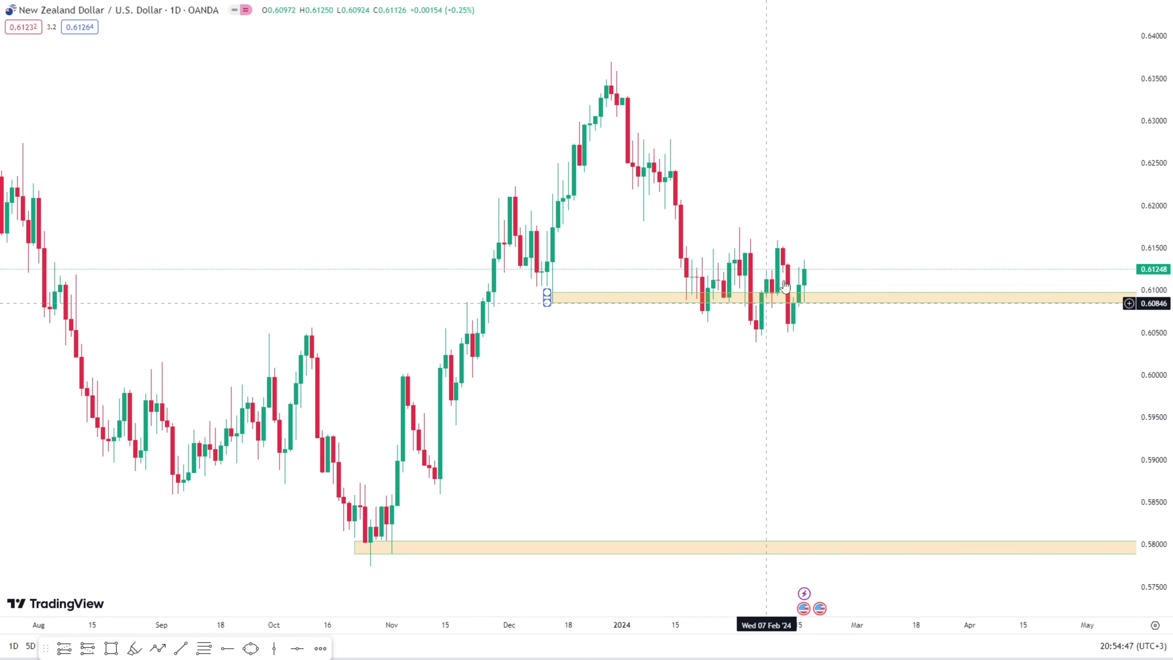
Step: Trace a mid-January to February-low zigzag, then mark the February low with a horizontal line at 0.60418
key("alt+p")
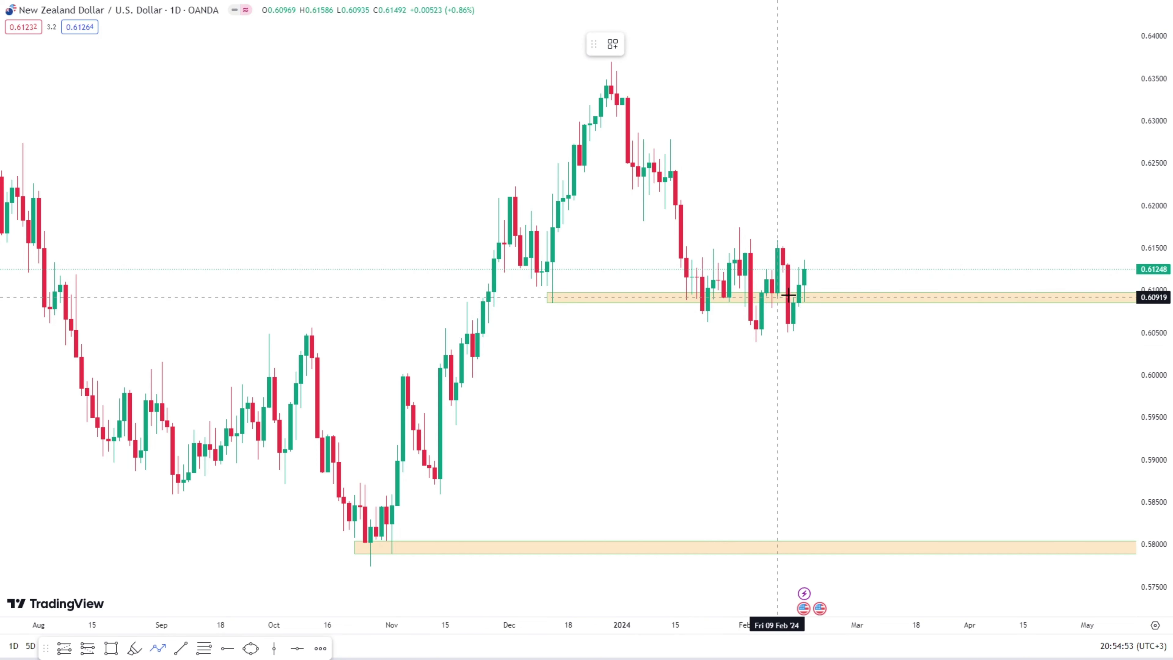
scroll(788, 294, "up", 2)
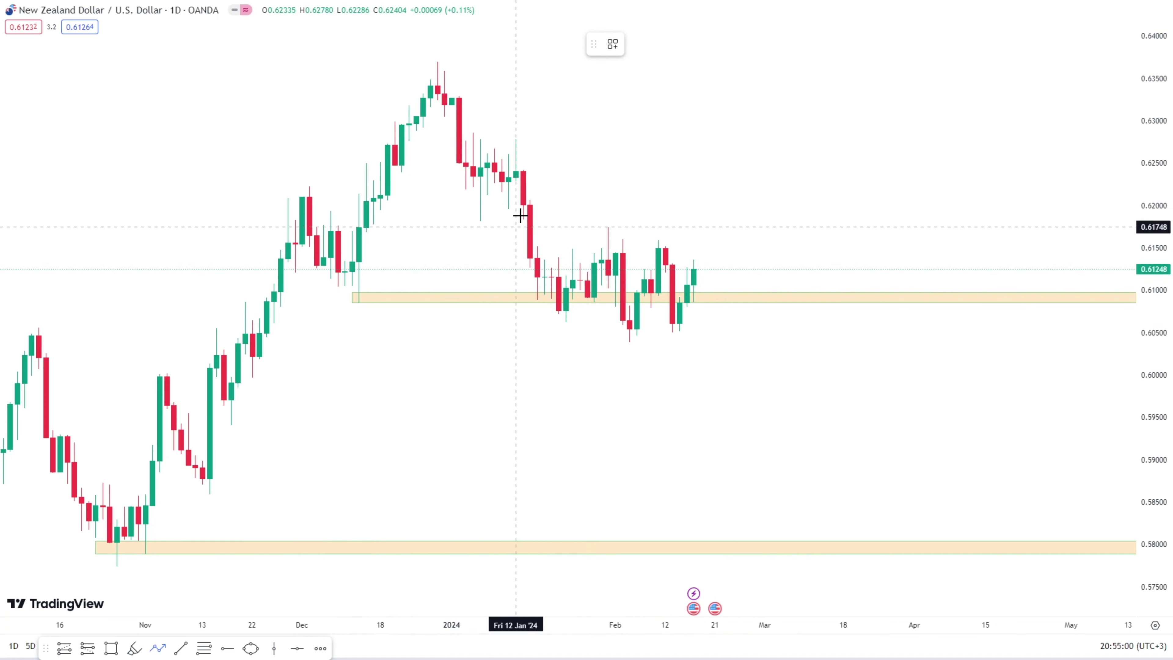
left_click(523, 177)
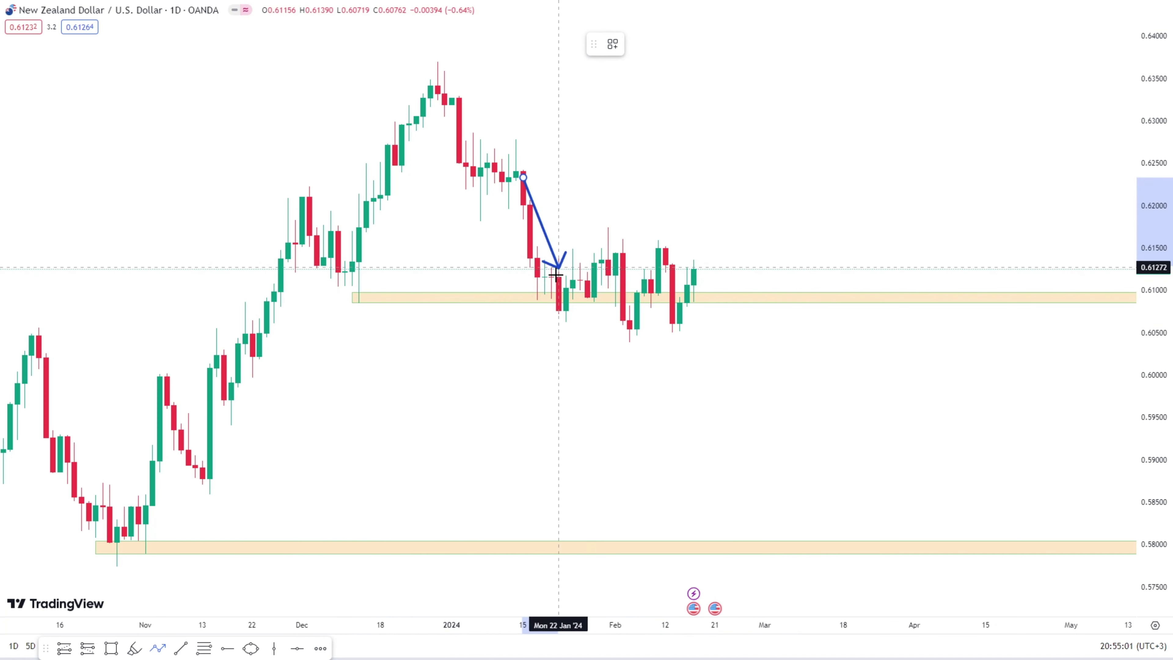
left_click(565, 310)
left_click(622, 249)
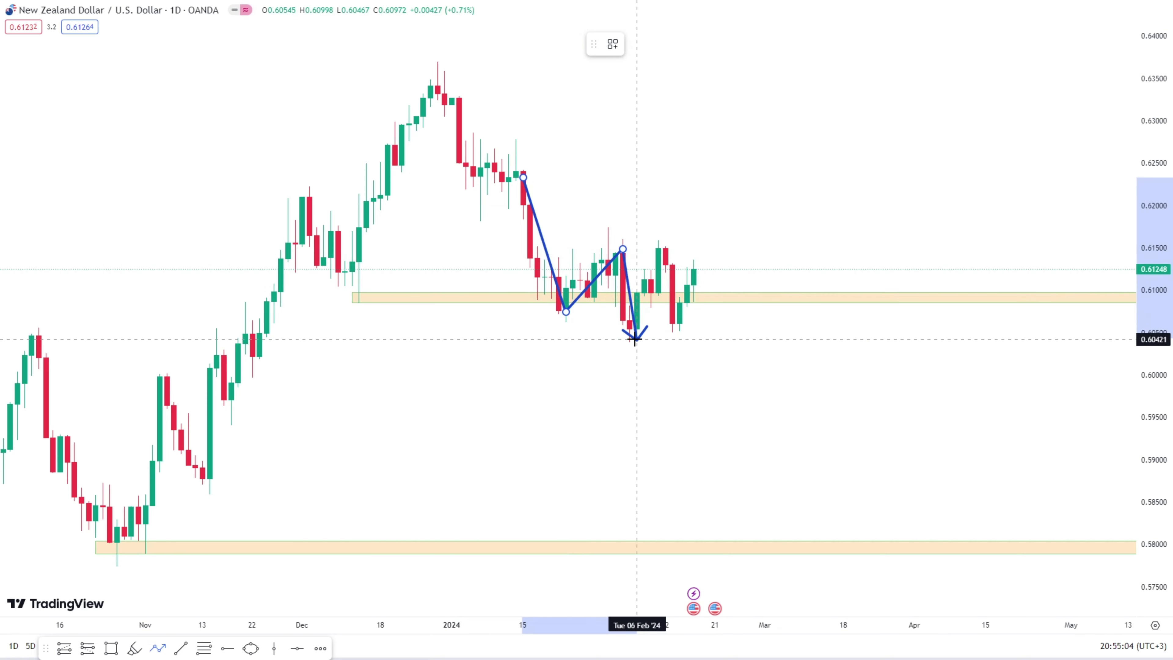
double_click(636, 333)
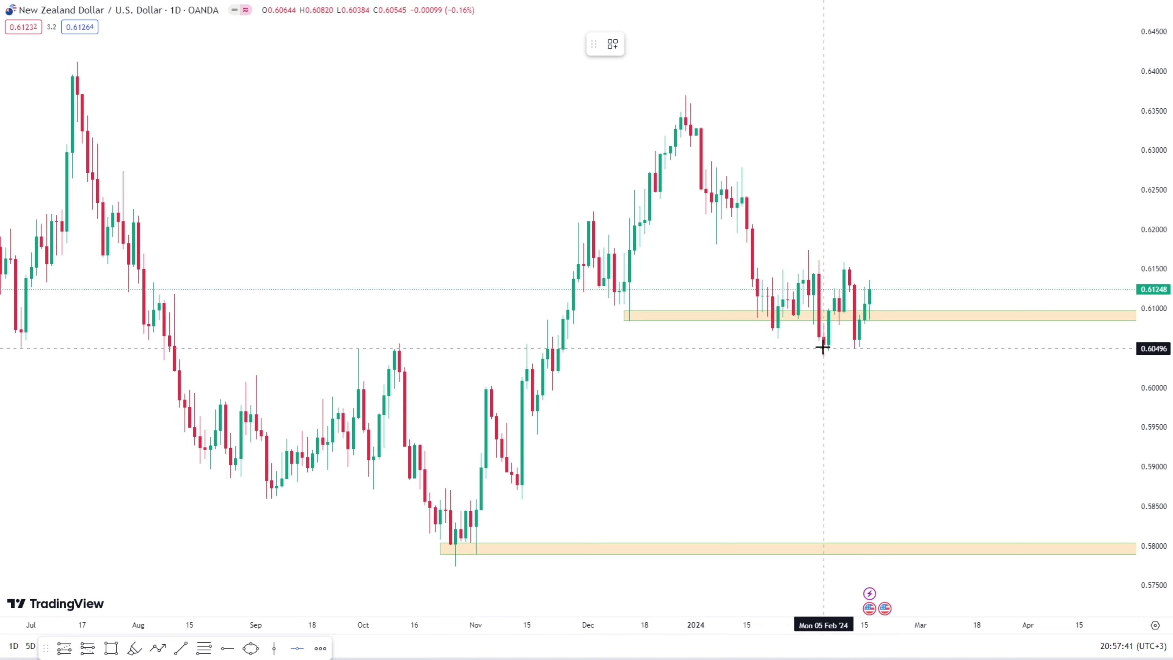
left_click(803, 354)
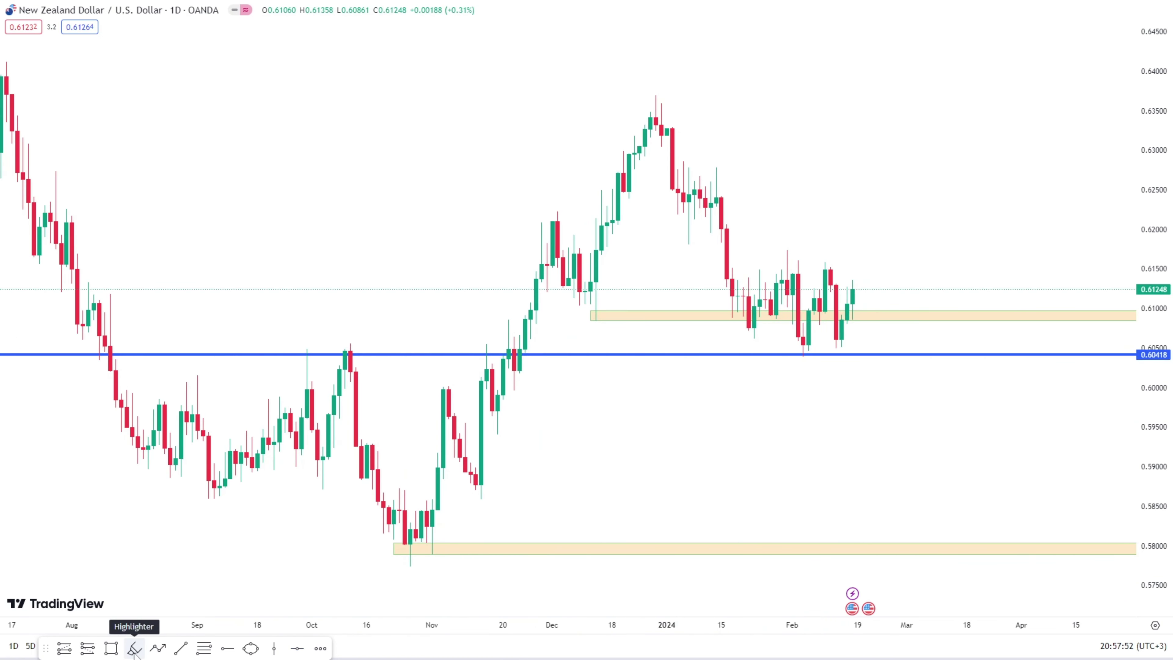
Step: Mark the February touch of the blue 0.60418 line with a green dot
left_click(134, 648)
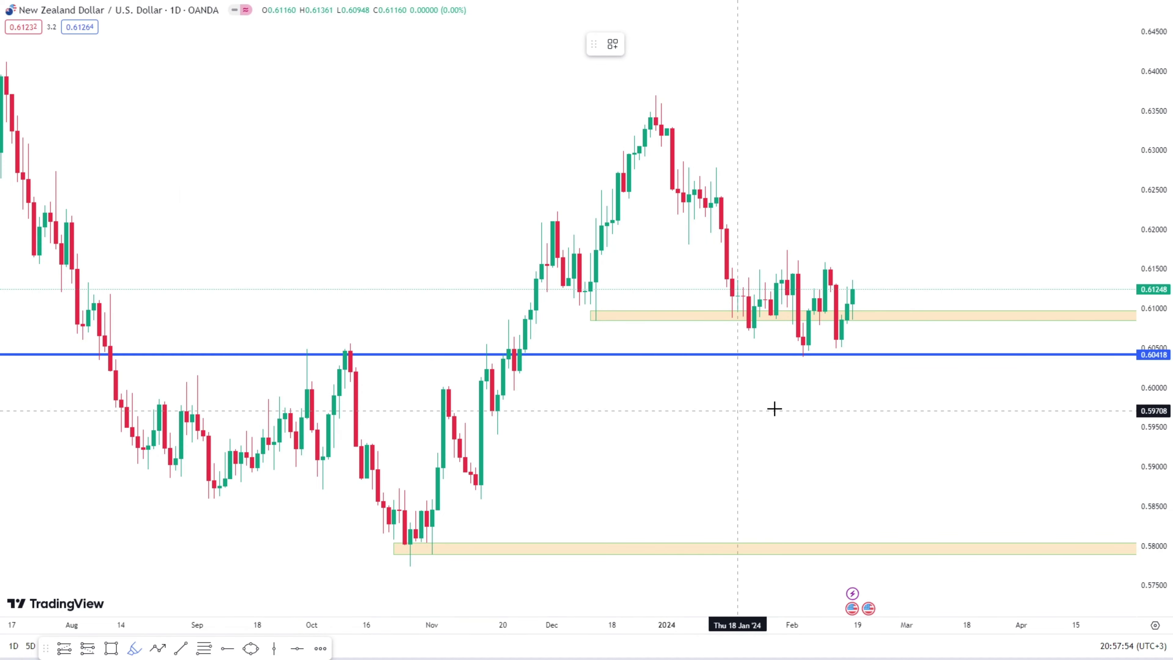
left_click(804, 354)
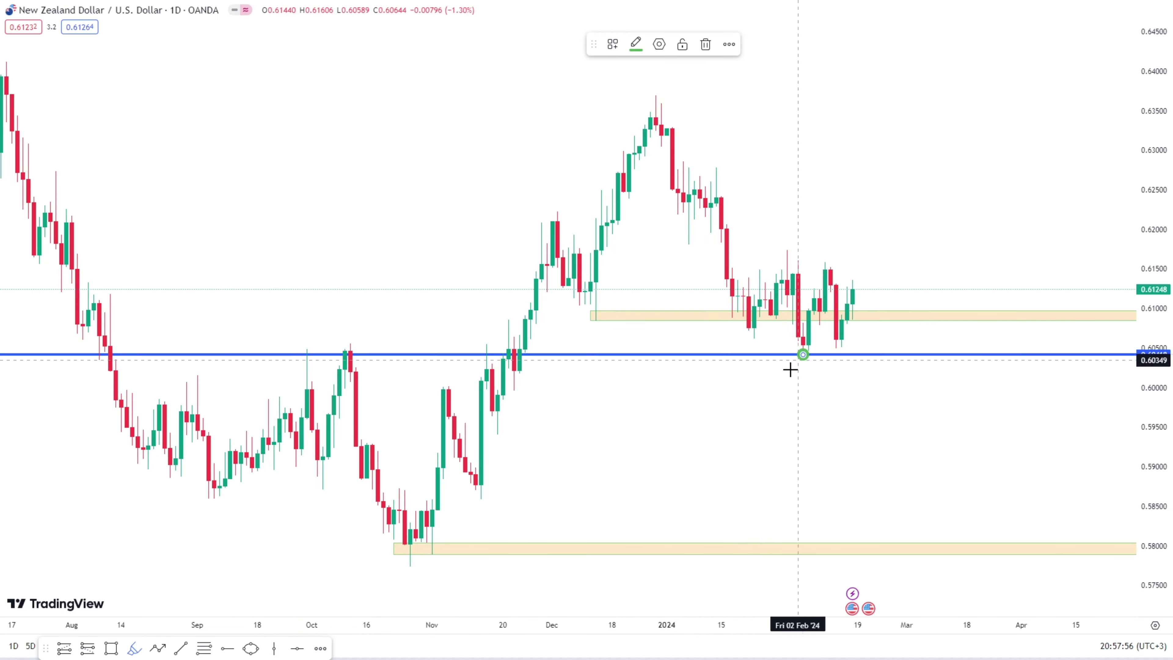
left_click_drag(764, 401, 1091, 414)
left_click_drag(886, 443, 803, 443)
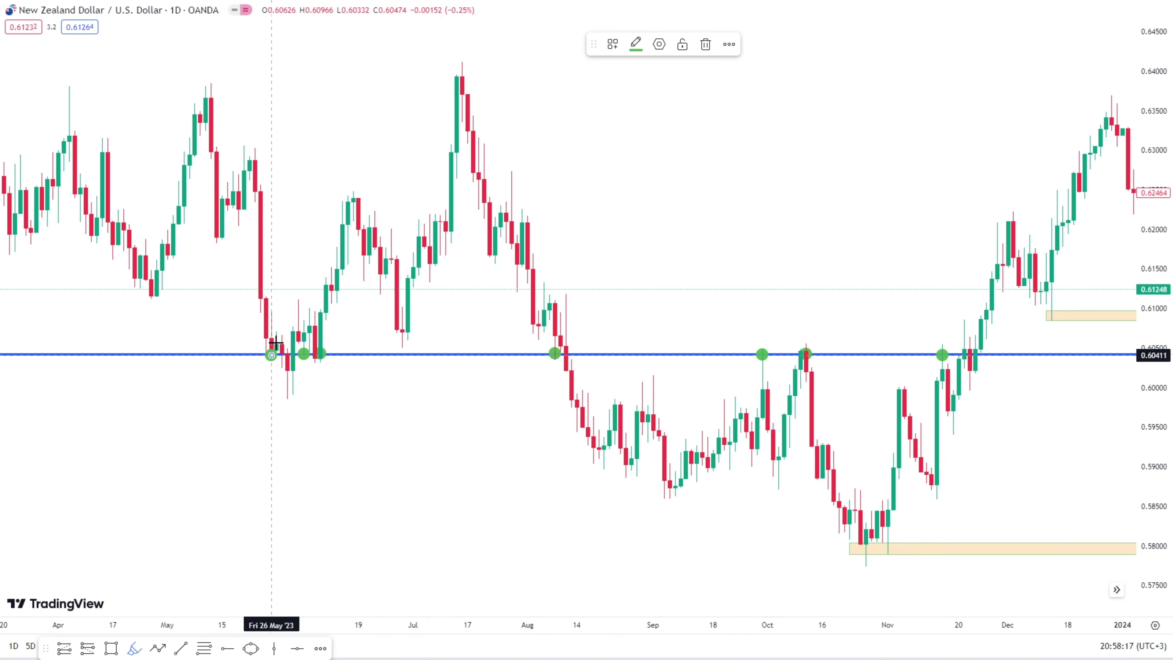
Step: Nudge the blue 0.60418 line up slightly to fit the price touches
left_click(804, 162)
scroll(900, 178, "right", 5)
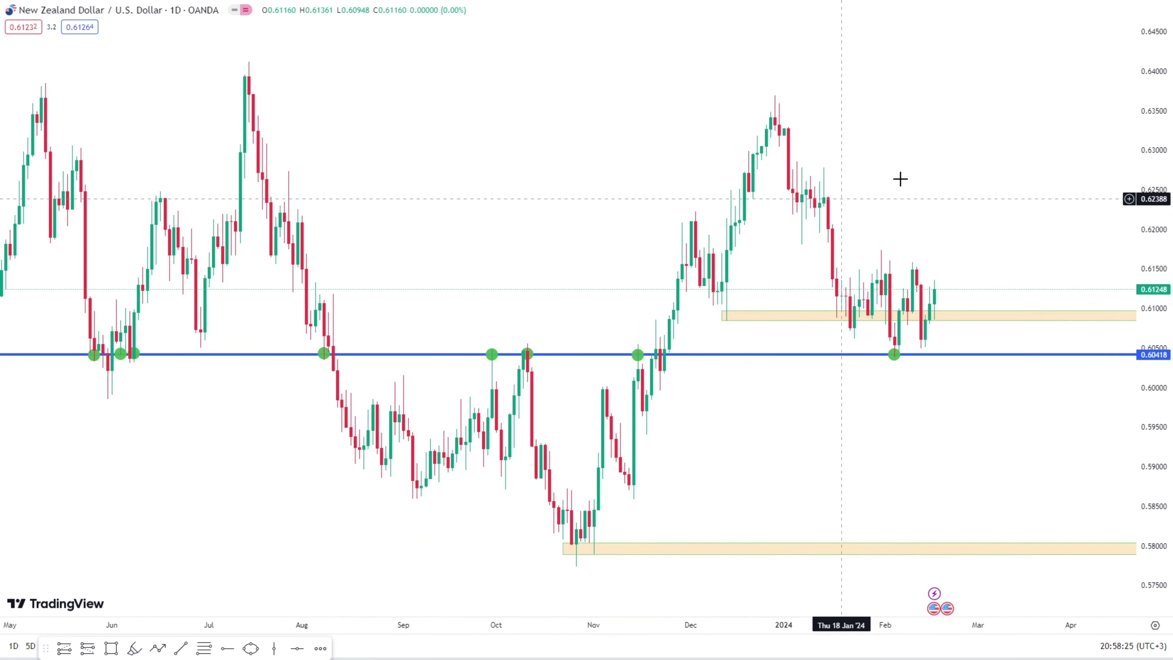
scroll(900, 178, "up", 5)
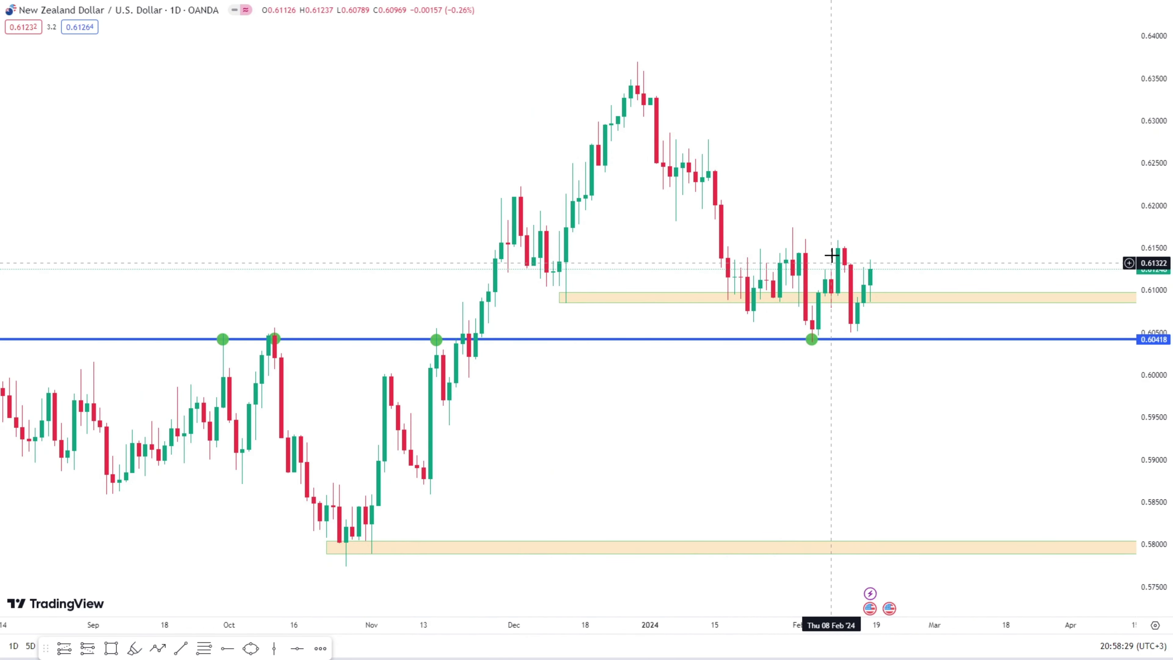
scroll(831, 255, "right", 2)
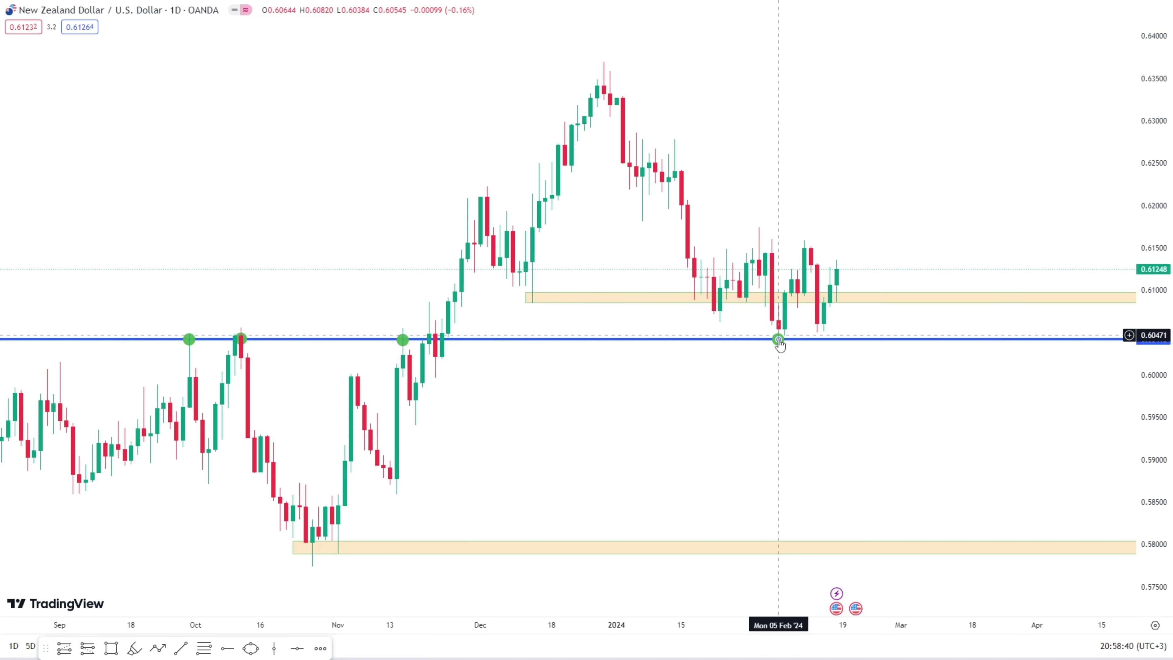
left_click(778, 341)
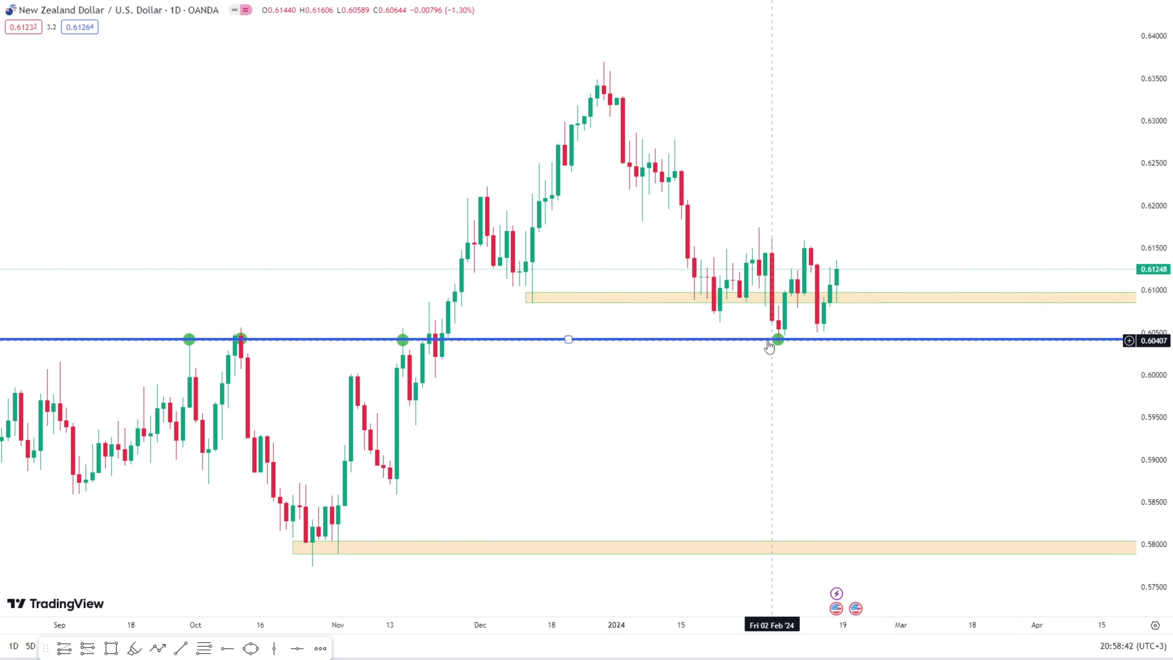
left_click_drag(768, 342, 790, 341)
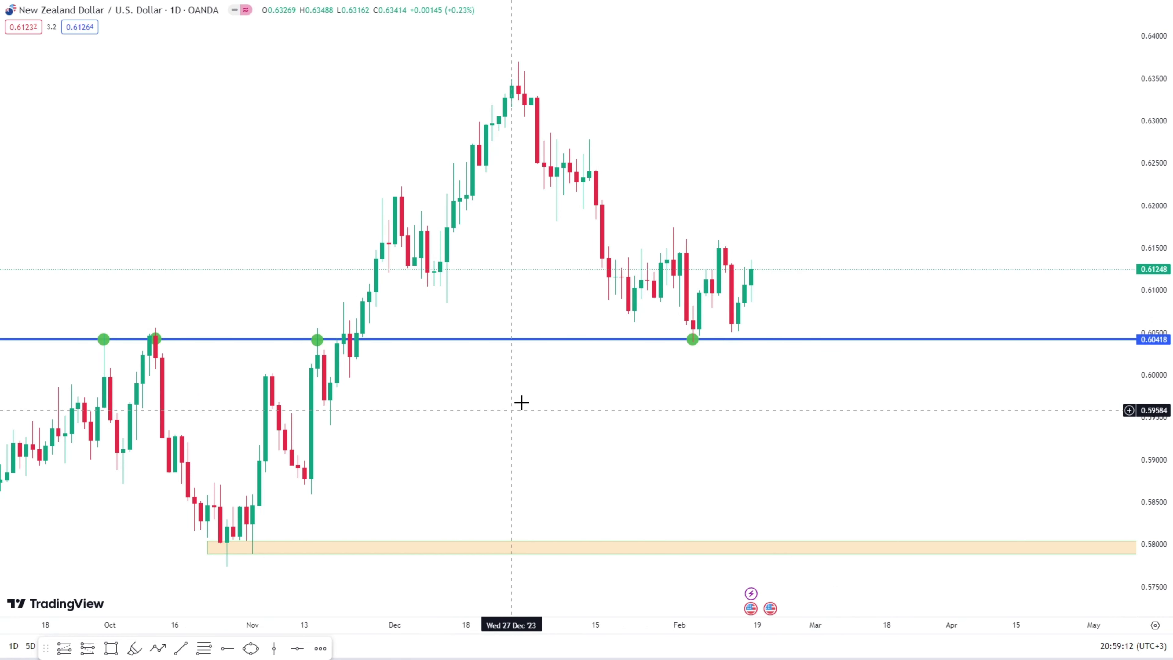
left_click(158, 647)
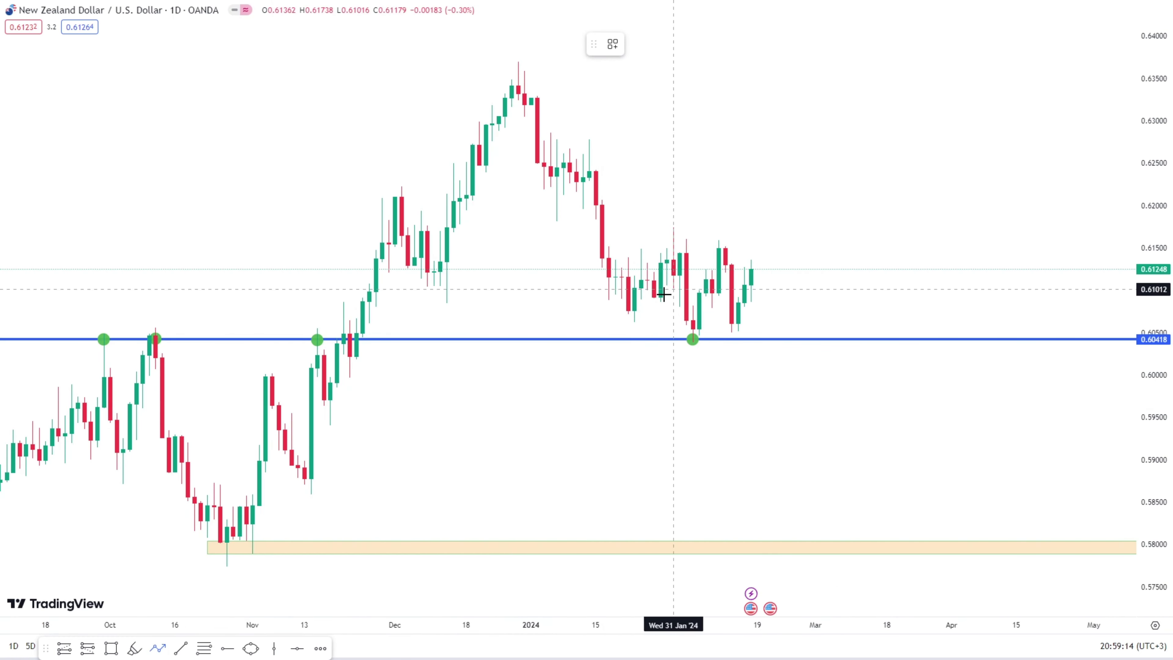
left_click(673, 258)
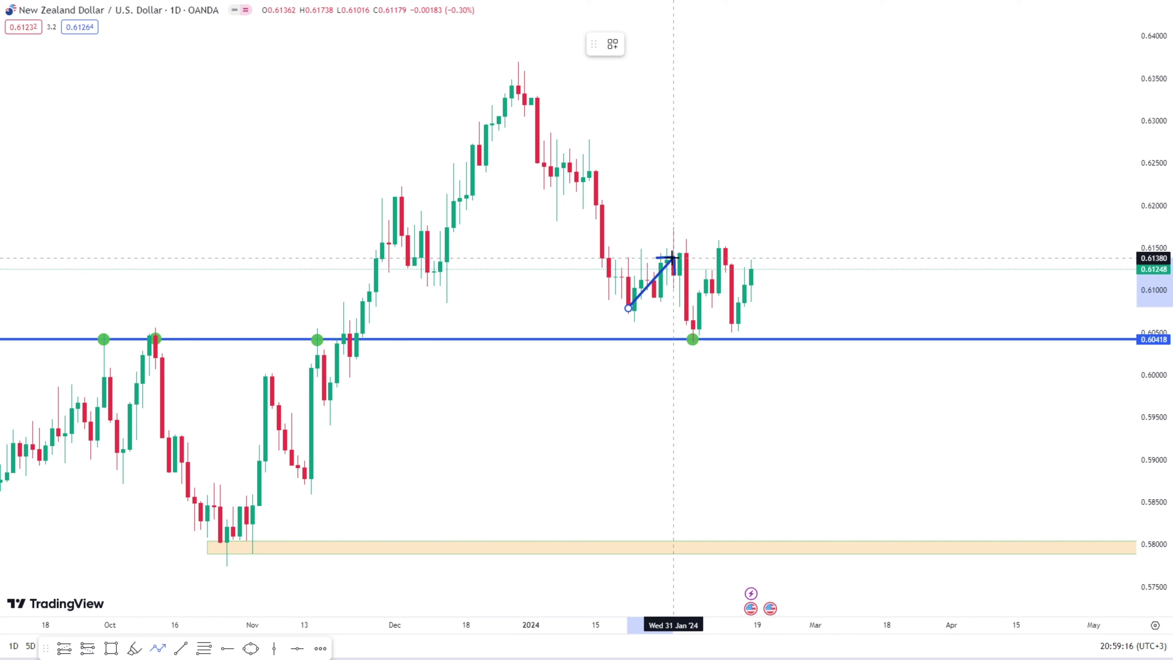
left_click(693, 327)
left_click(718, 248)
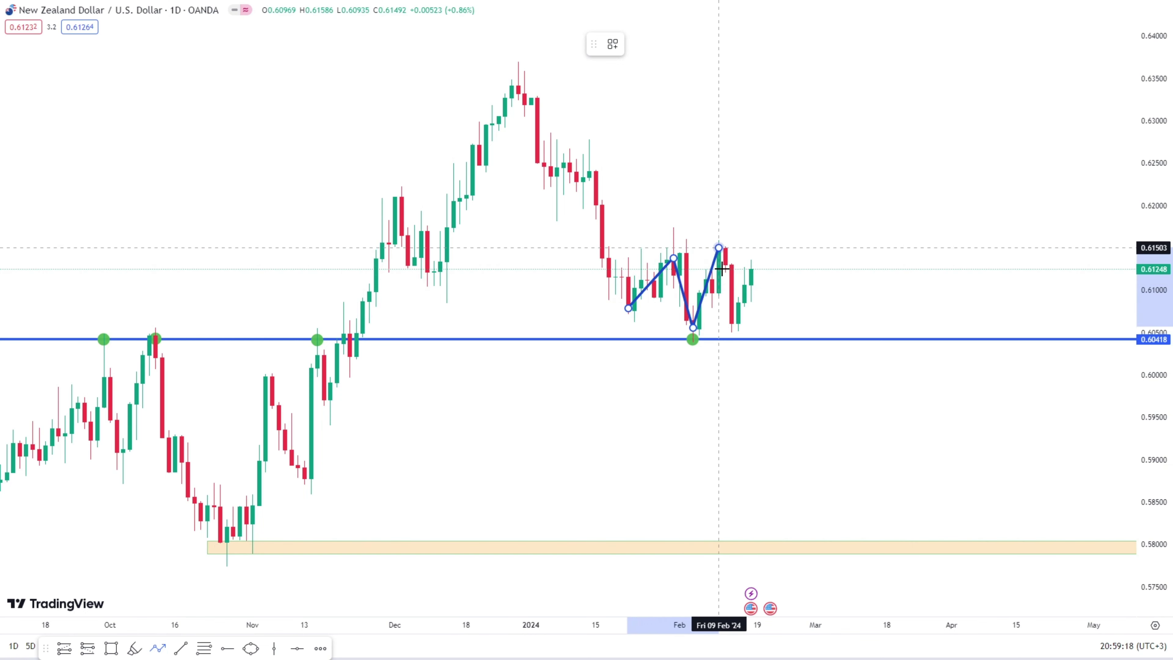
left_click(738, 331)
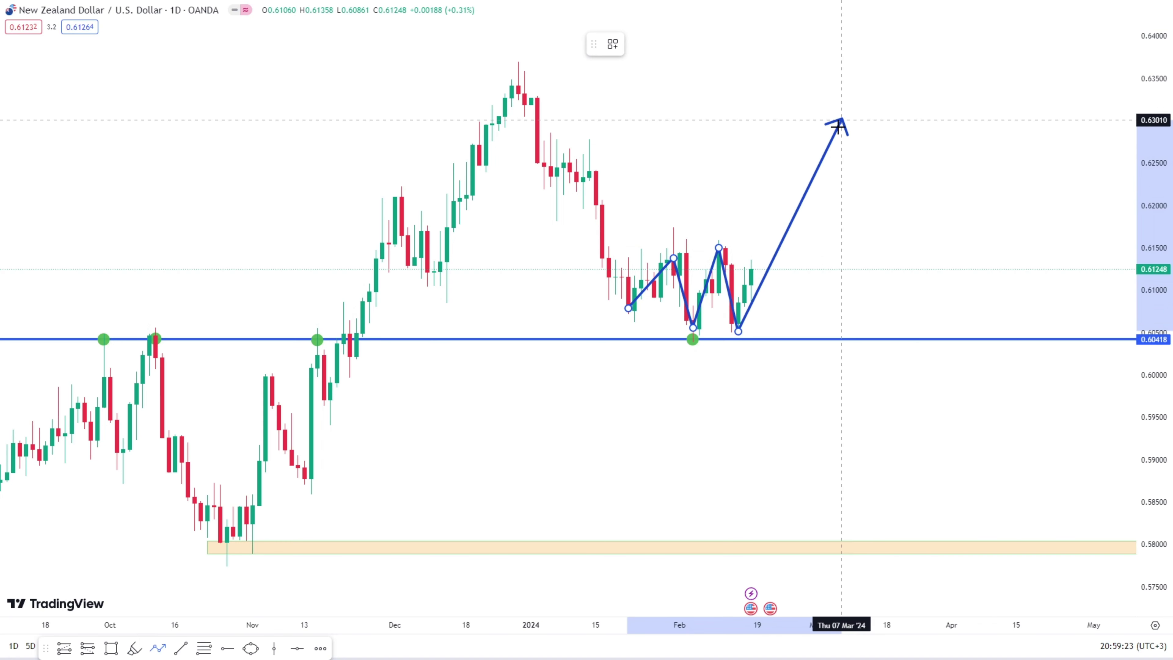
double_click(757, 267)
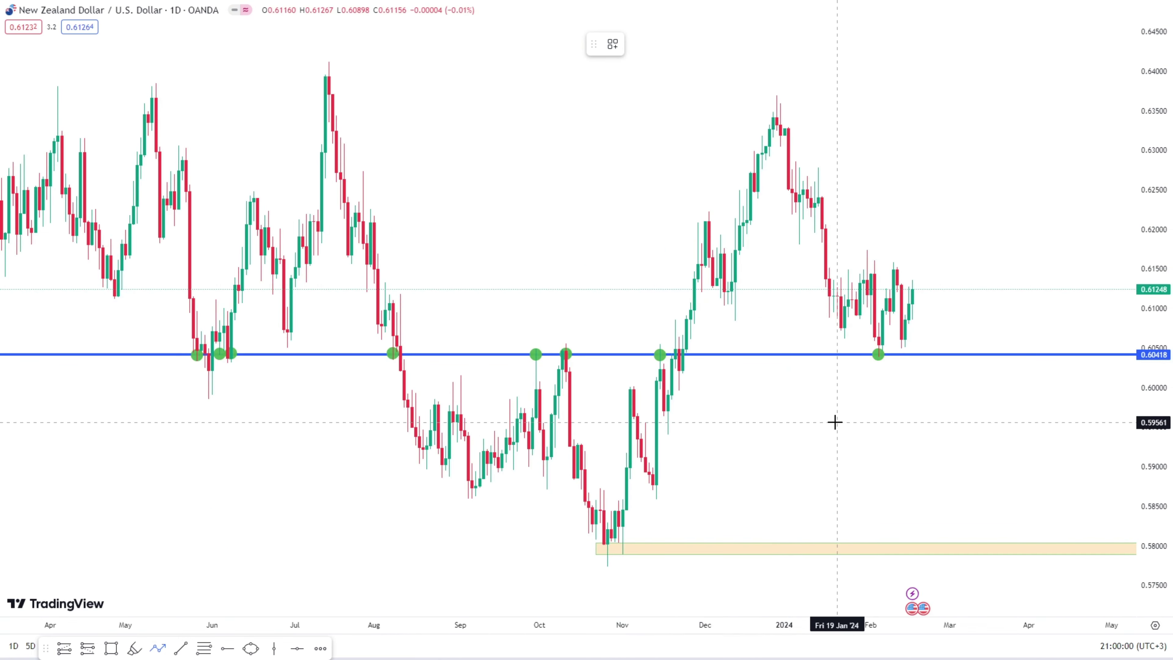
scroll(834, 405, "up", 3)
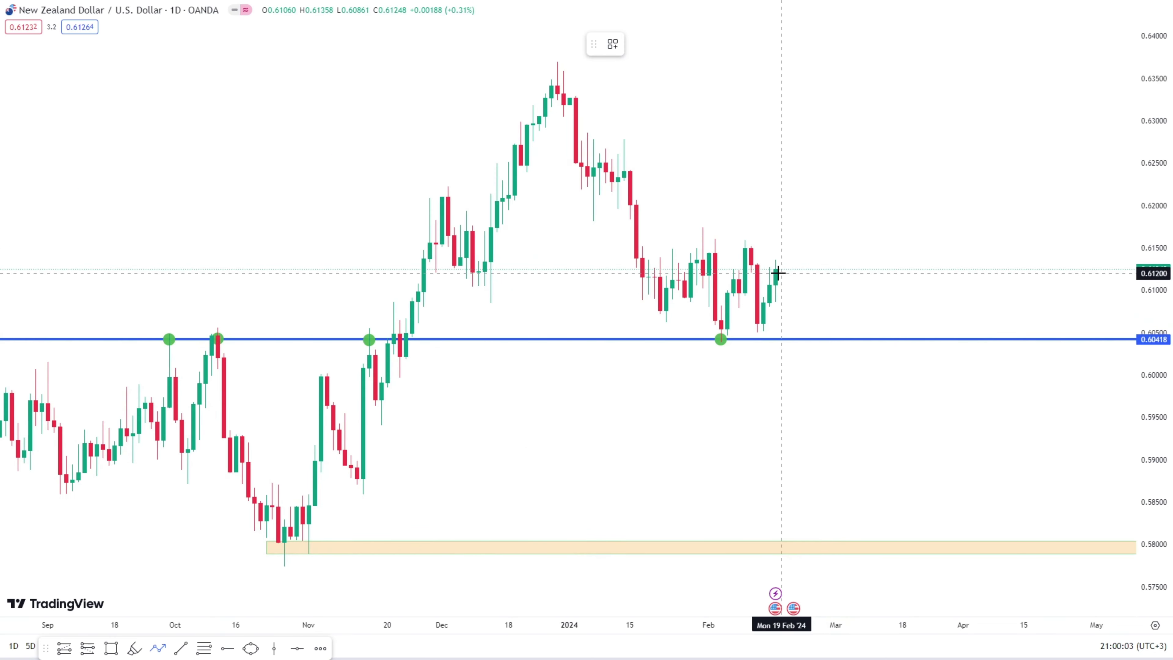
Step: Project a path from the latest candle dipping below 0.60418, retesting it, then dropping to the 0.580 zone
left_click(812, 354)
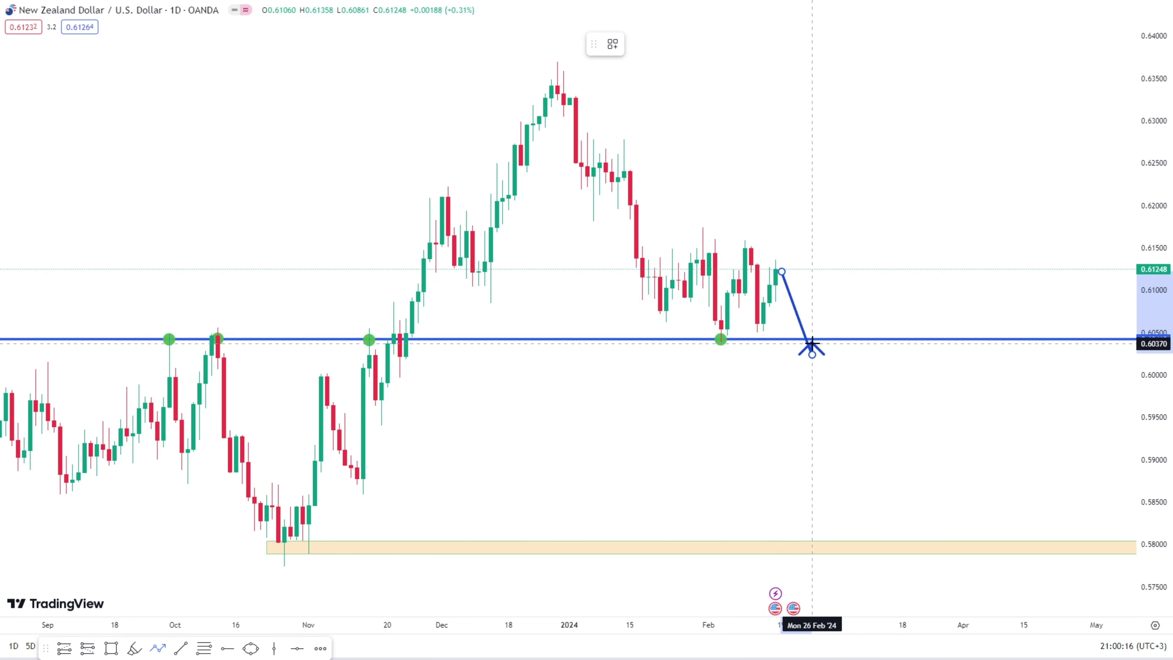
left_click(819, 377)
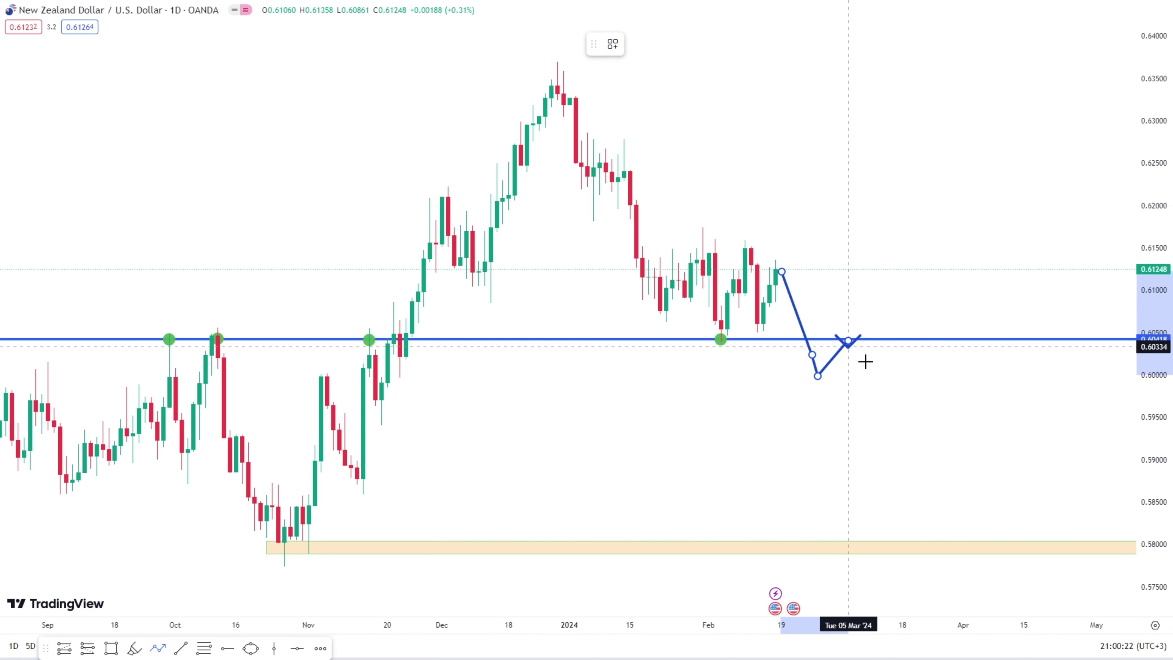
left_click(848, 341)
double_click(927, 547)
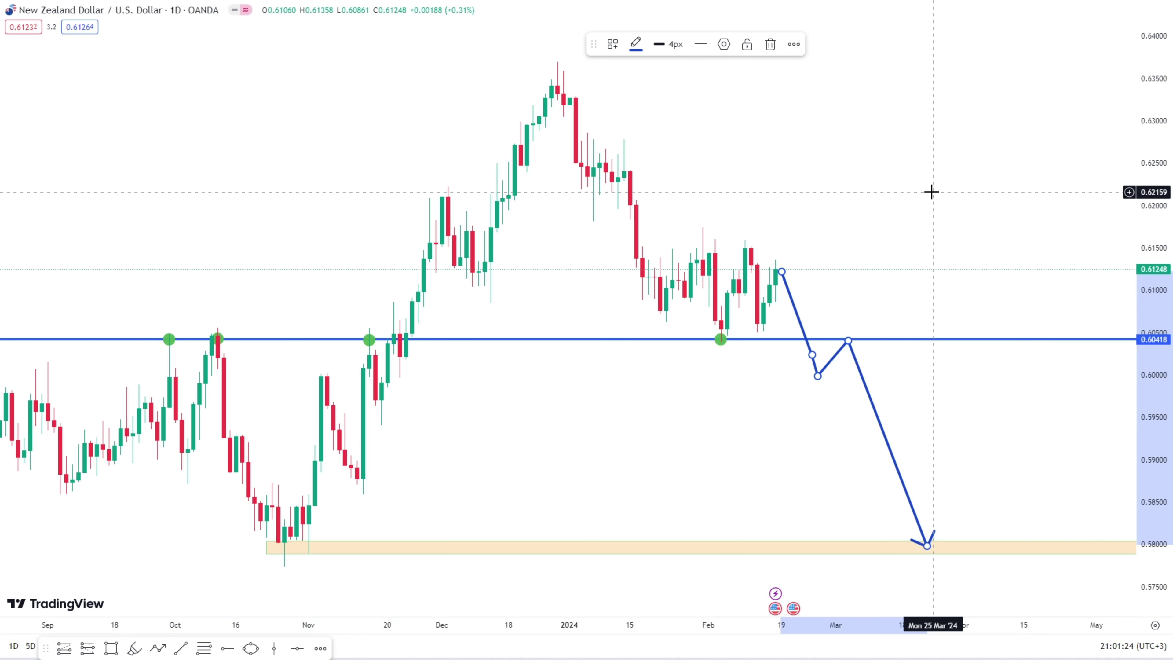
left_click(930, 191)
scroll(931, 191, "down", 3)
scroll(988, 184, "up", 5)
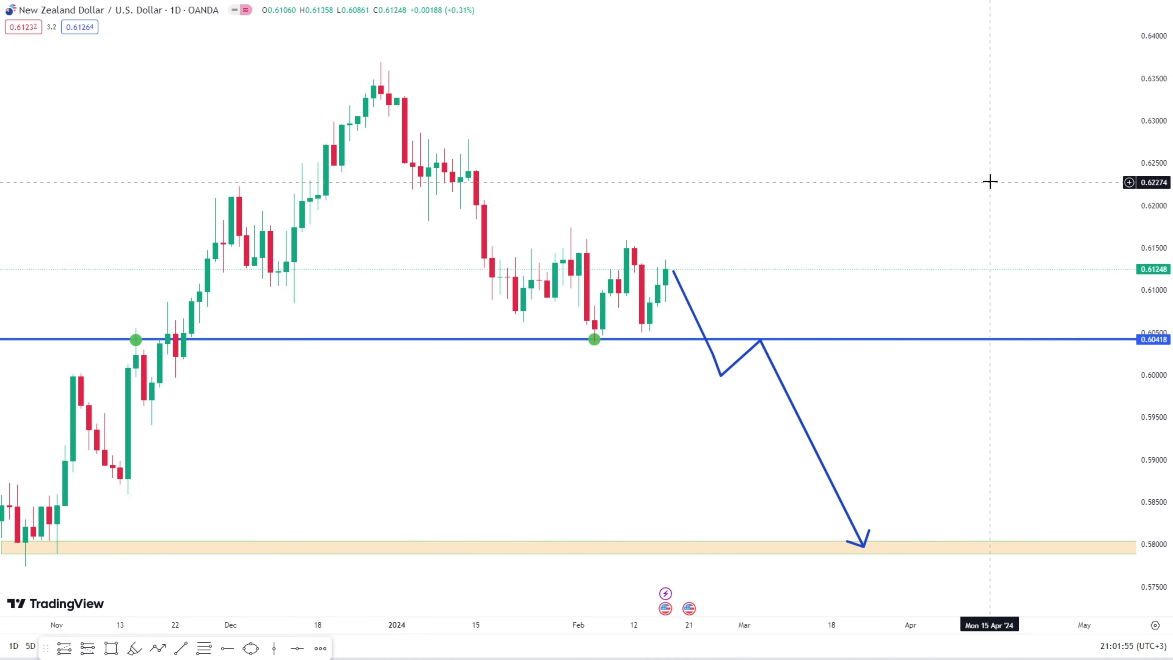
Step: Review the drawings, then switch the chart symbol to EUR/JPY (Euro / Japanese Yen, OANDA daily)
scroll(989, 182, "down", 10)
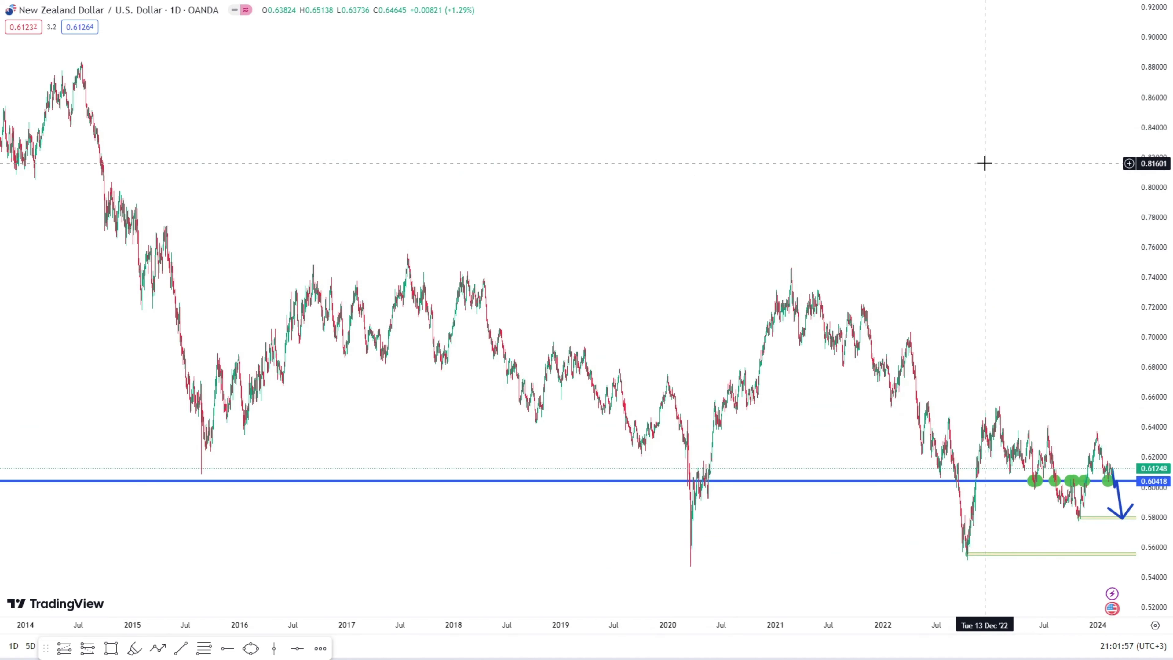
scroll(983, 162, "up", 10)
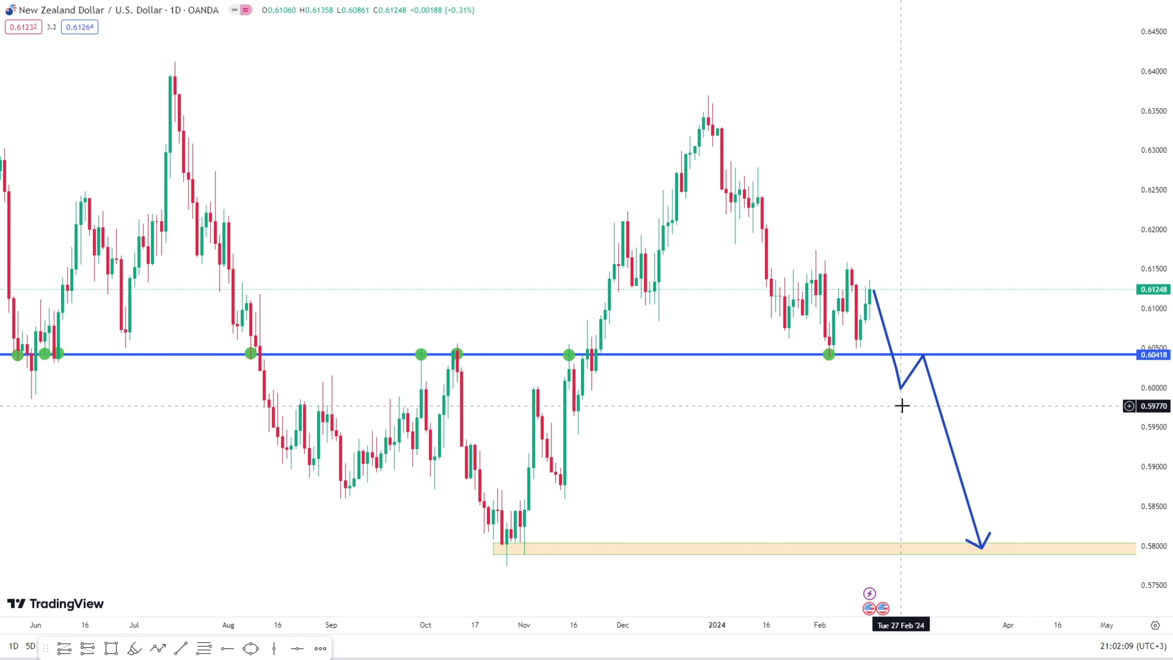
scroll(902, 406, "down", 5)
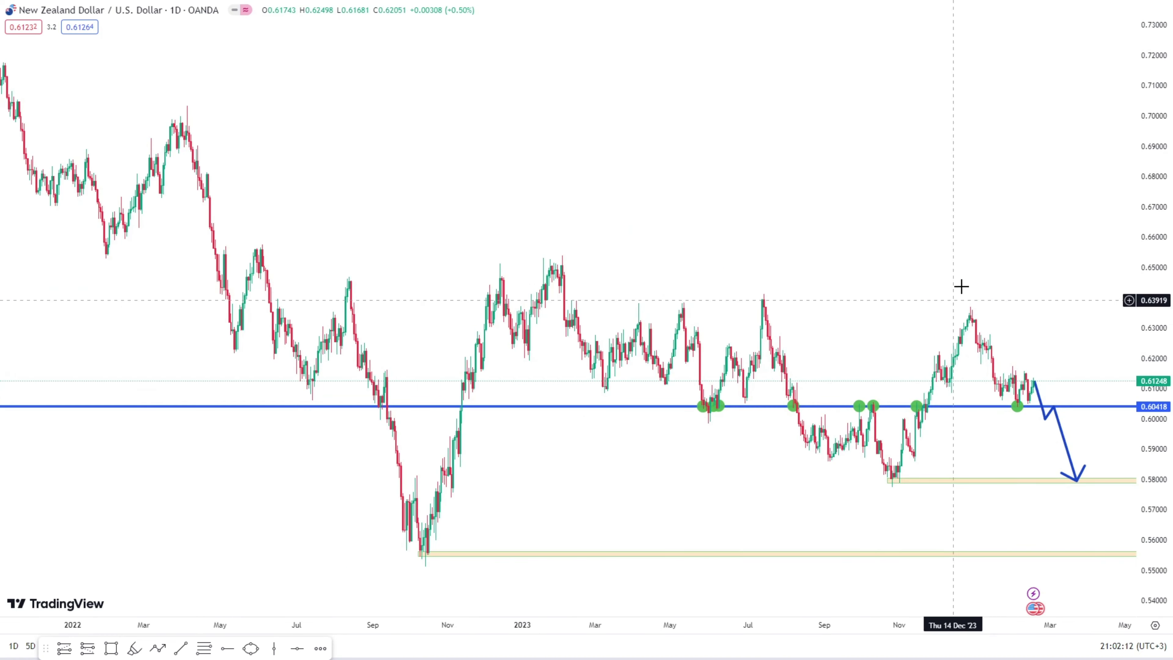
scroll(901, 249, "up", 4)
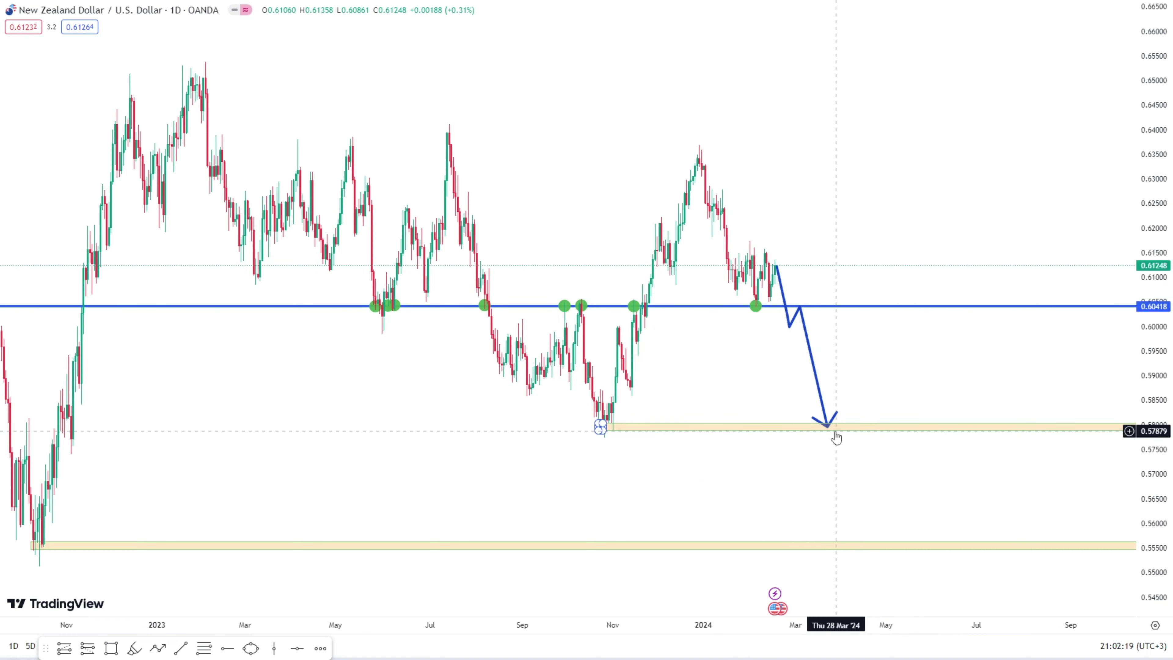
left_click_drag(908, 367, 994, 146)
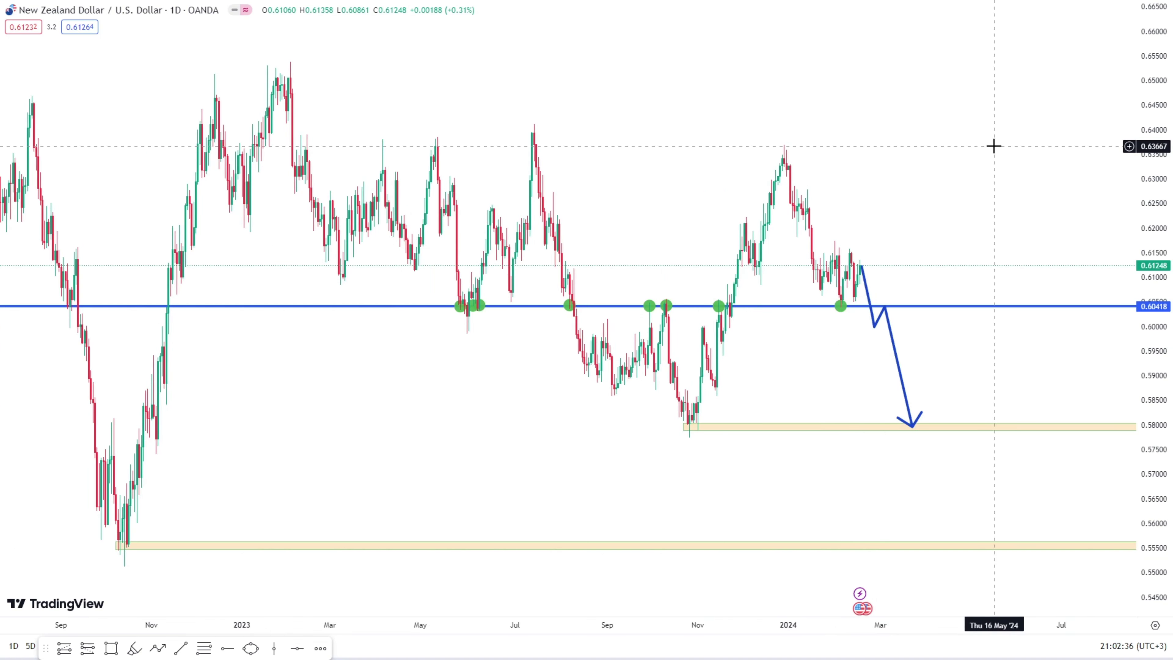
key("Down")
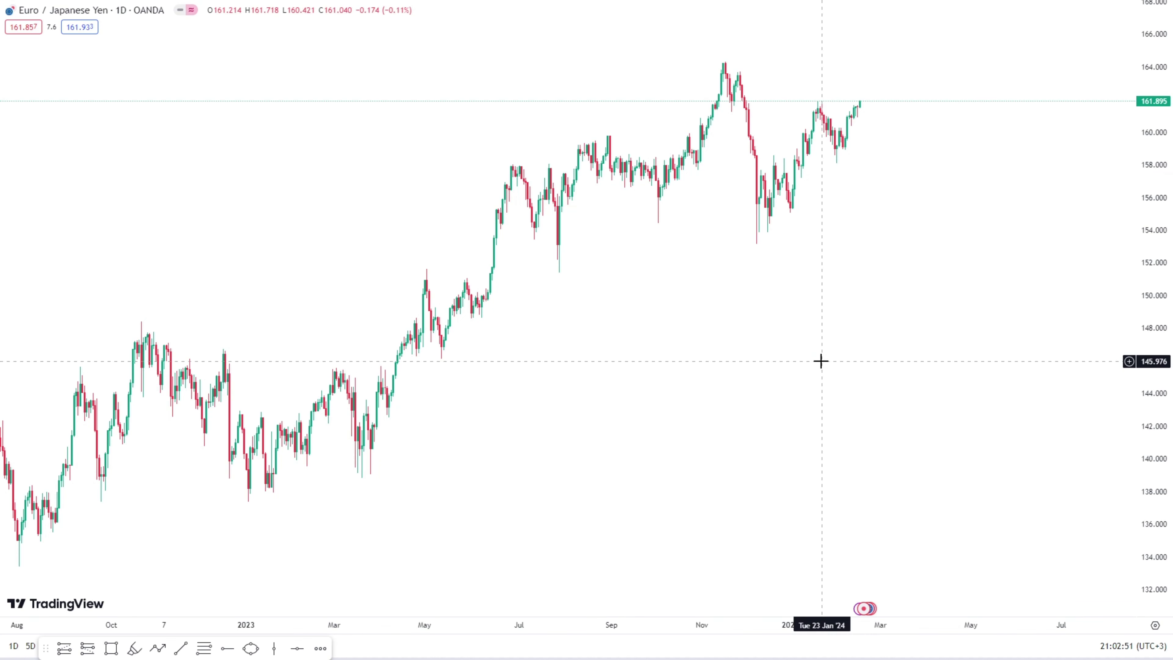
Step: Draw a test arrow from the 2021 lows to the latest prices, then delete it
scroll(864, 382, "up", 5)
scroll(1043, 349, "down", 10)
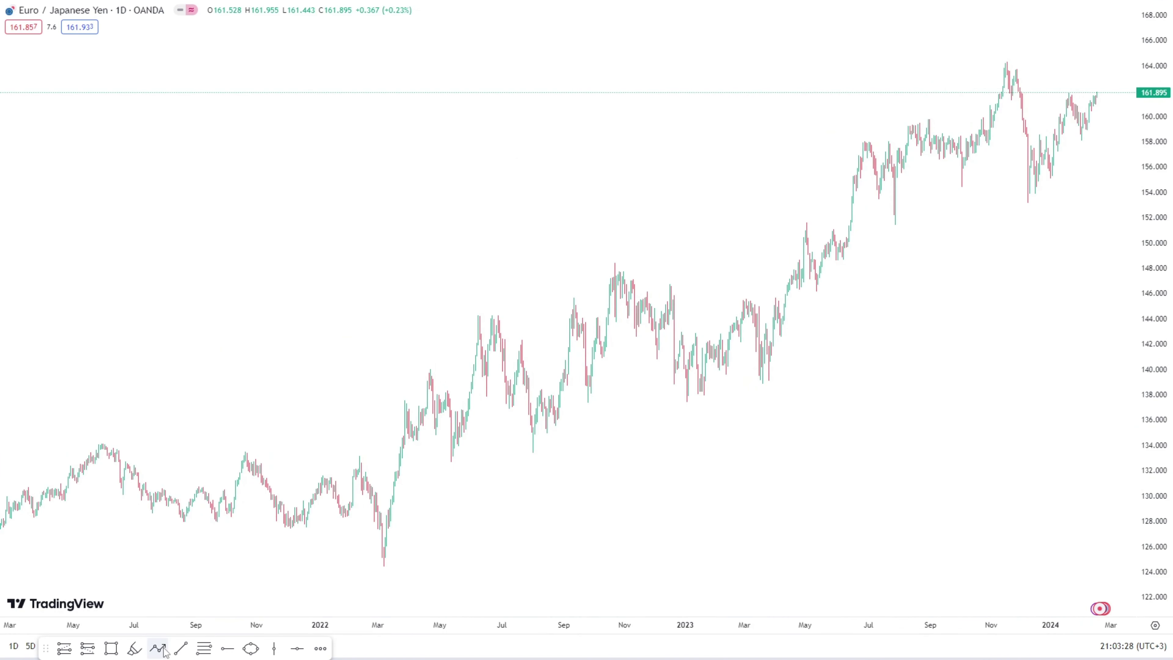
left_click(127, 583)
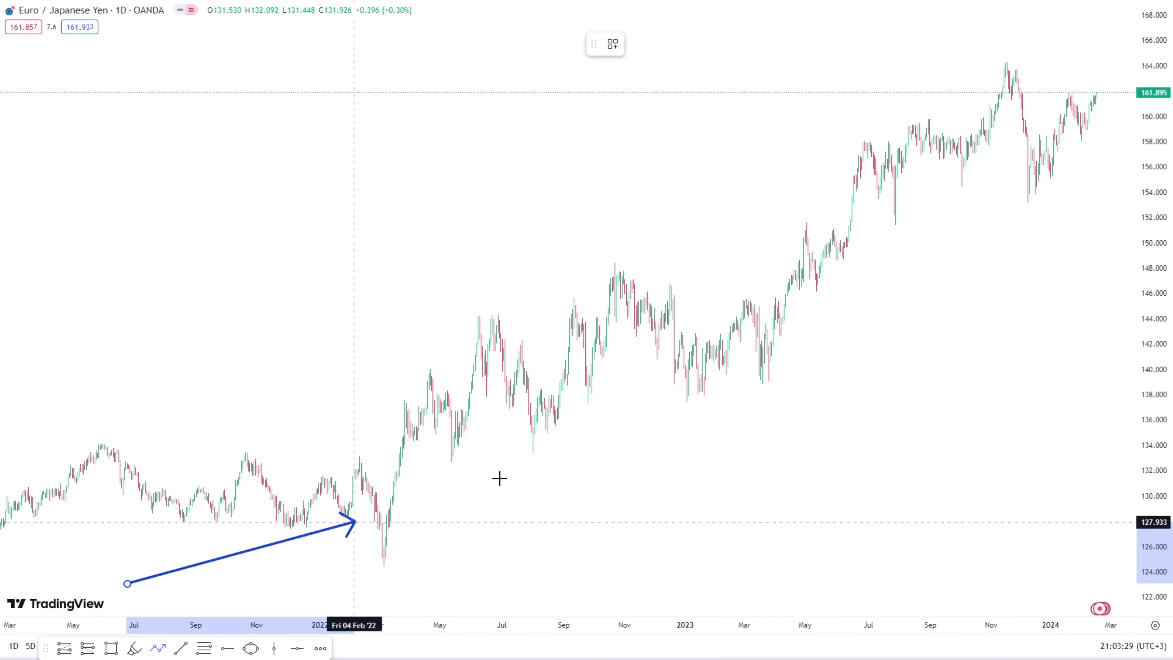
left_click(1104, 207)
key("Delete")
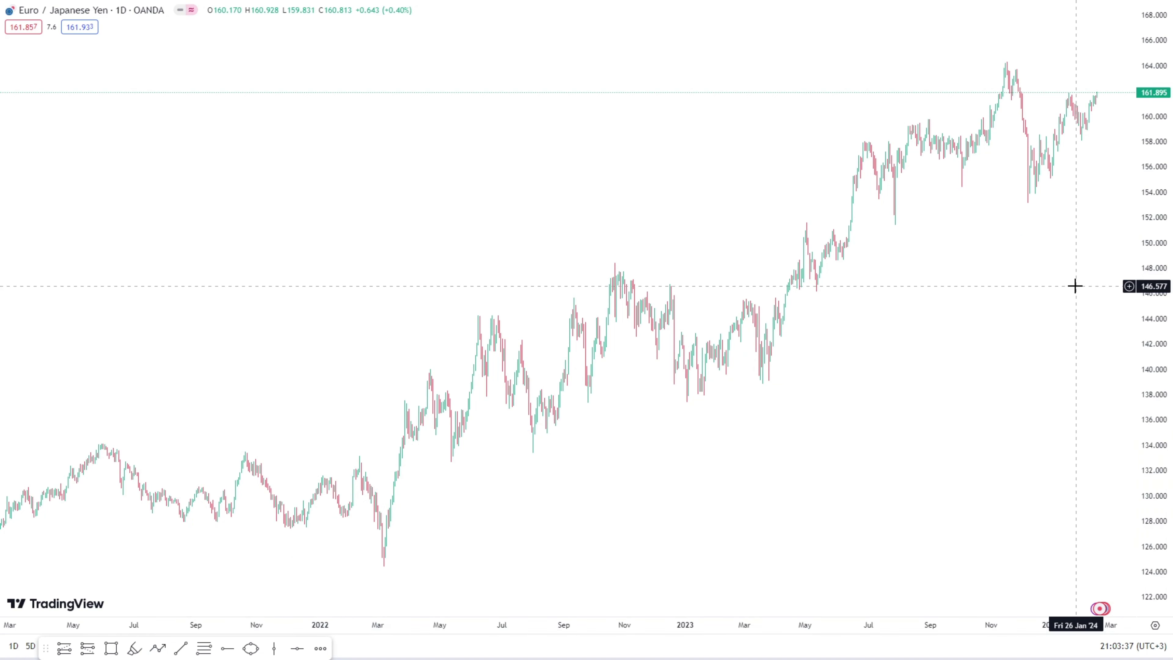
left_click_drag(930, 409, 869, 412)
scroll(869, 412, "up", 5)
Step: Start the zigzag at the March 2023 low through the May high, May pullback, July high and August low
left_click(393, 479)
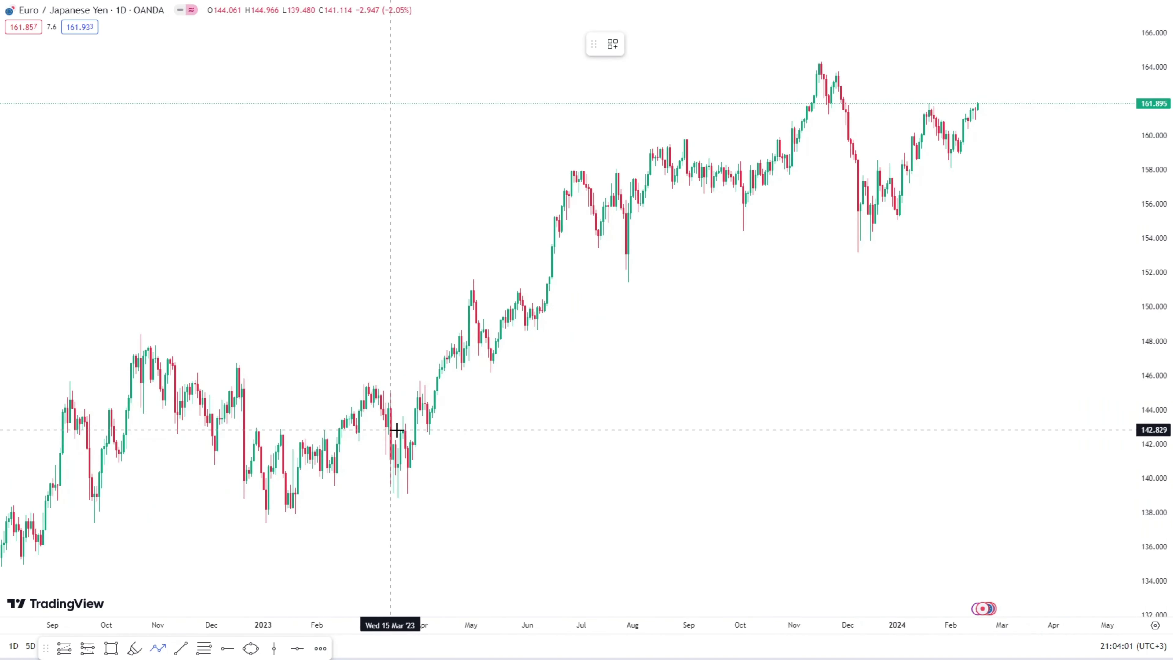
scroll(406, 439, "up", 2)
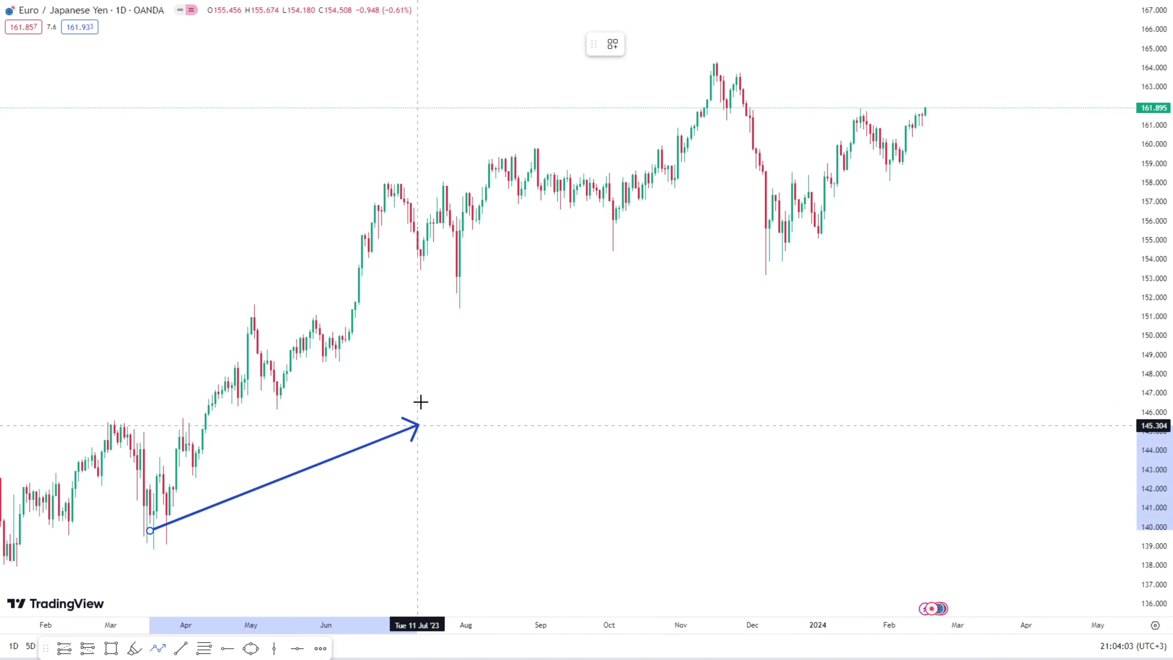
left_click(245, 311)
left_click(277, 405)
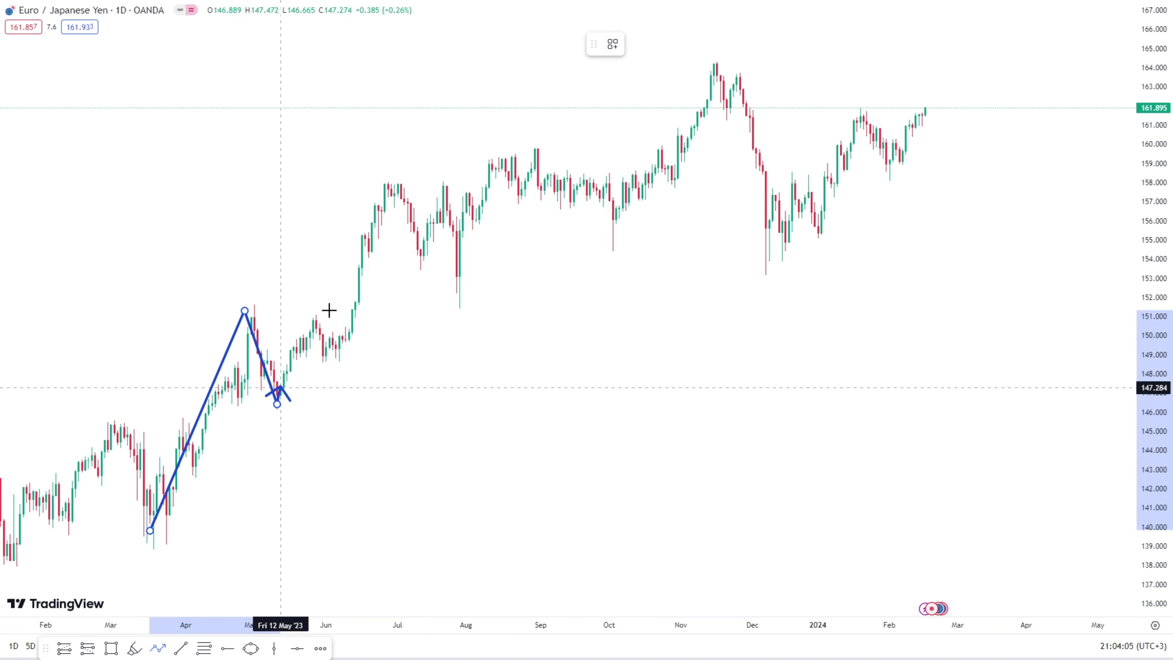
left_click(388, 179)
double_click(456, 305)
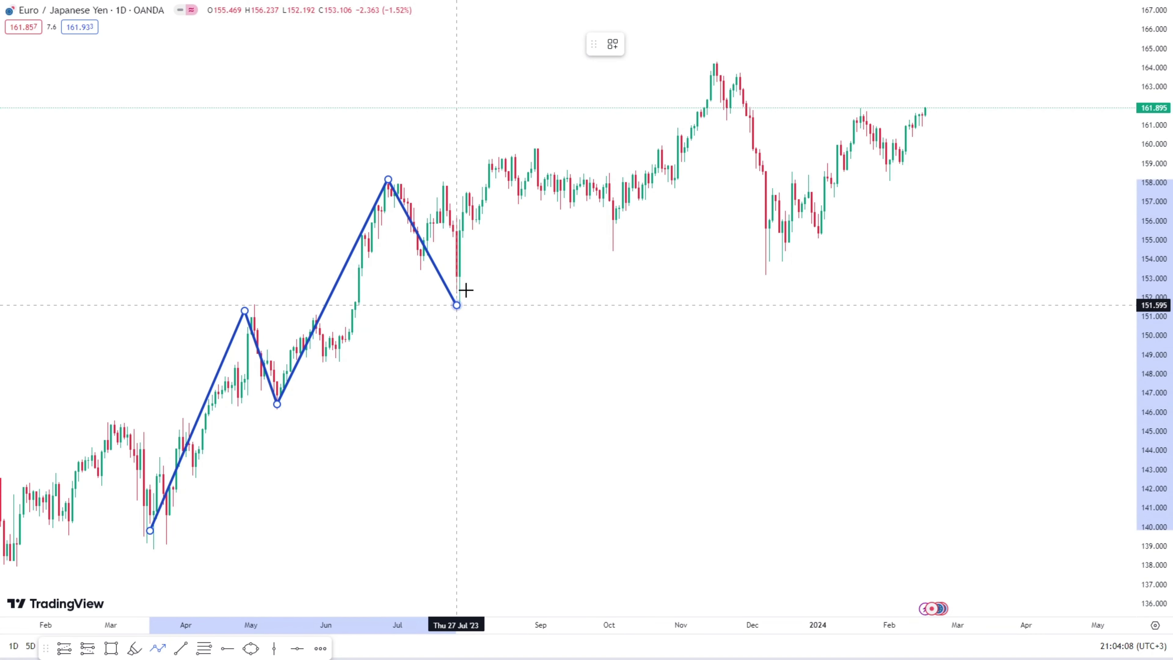
Step: Continue the zigzag through the November high and December low, ending near 164 in March 2024
left_click(716, 67)
left_click(771, 262)
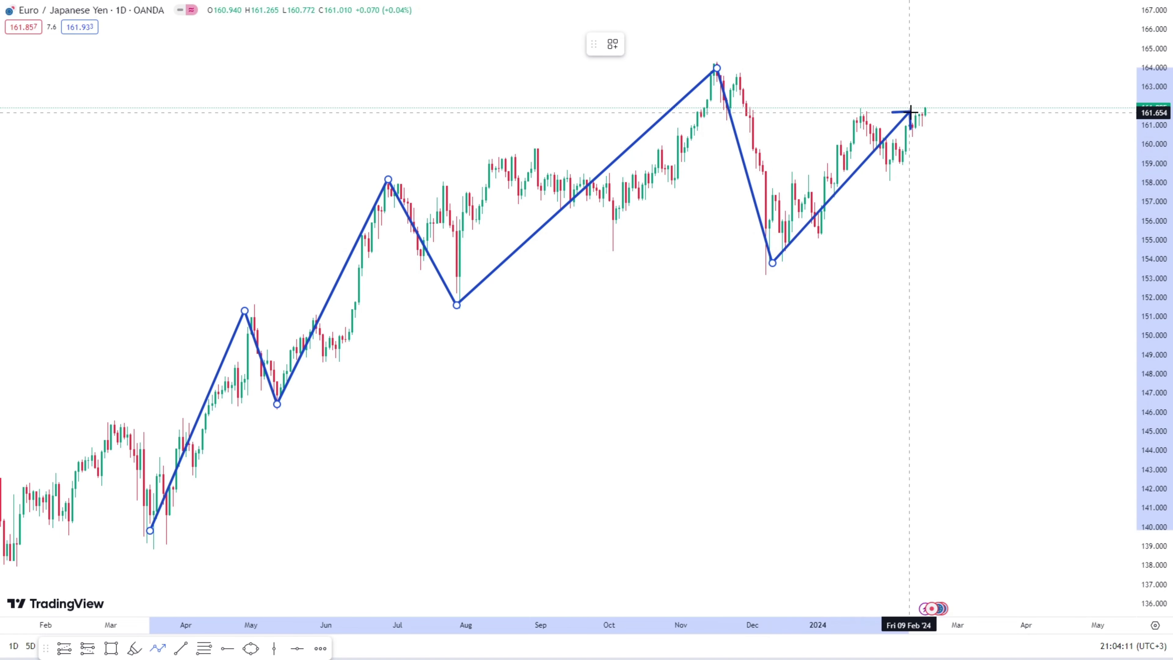
scroll(889, 110, "up", 3)
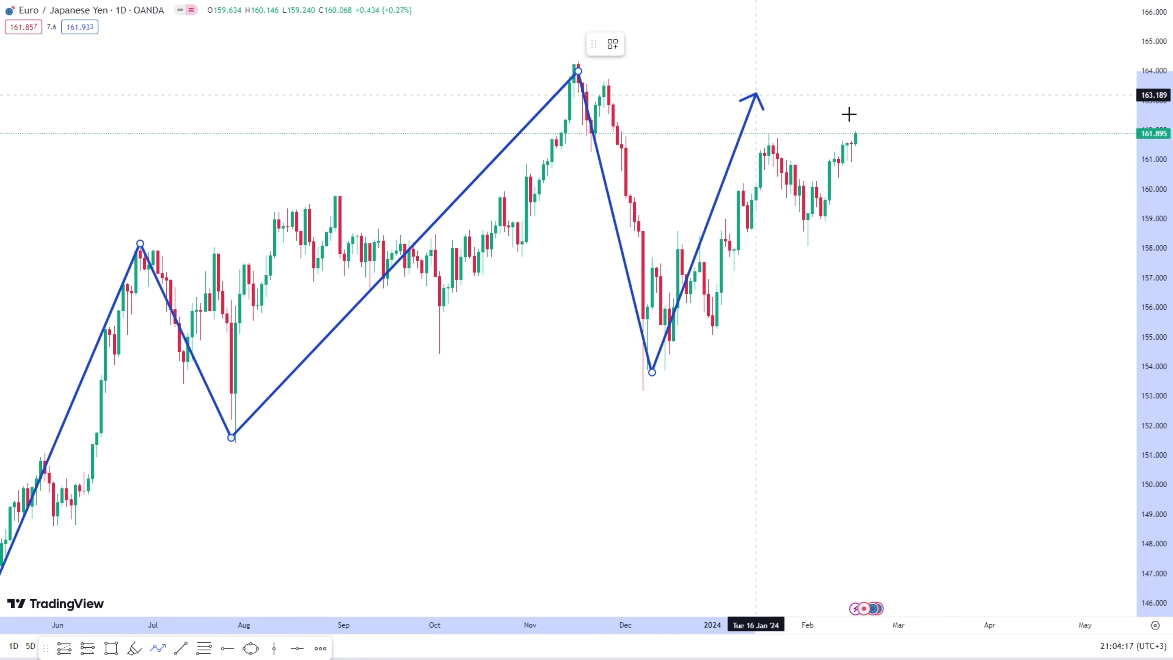
double_click(926, 63)
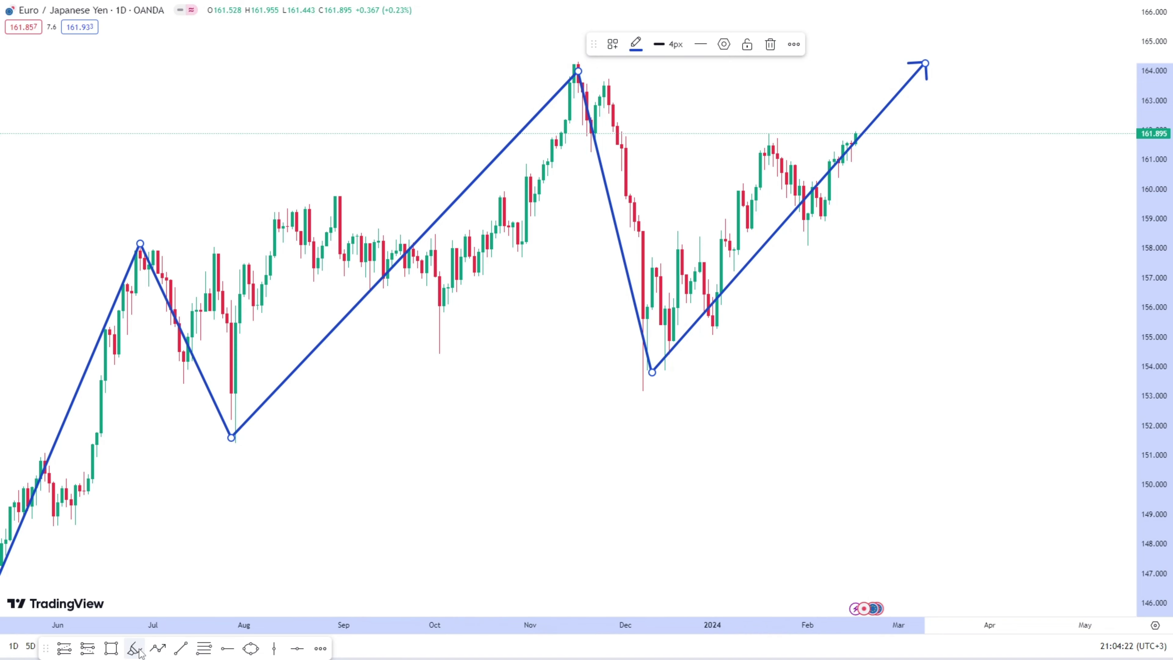
left_click(111, 648)
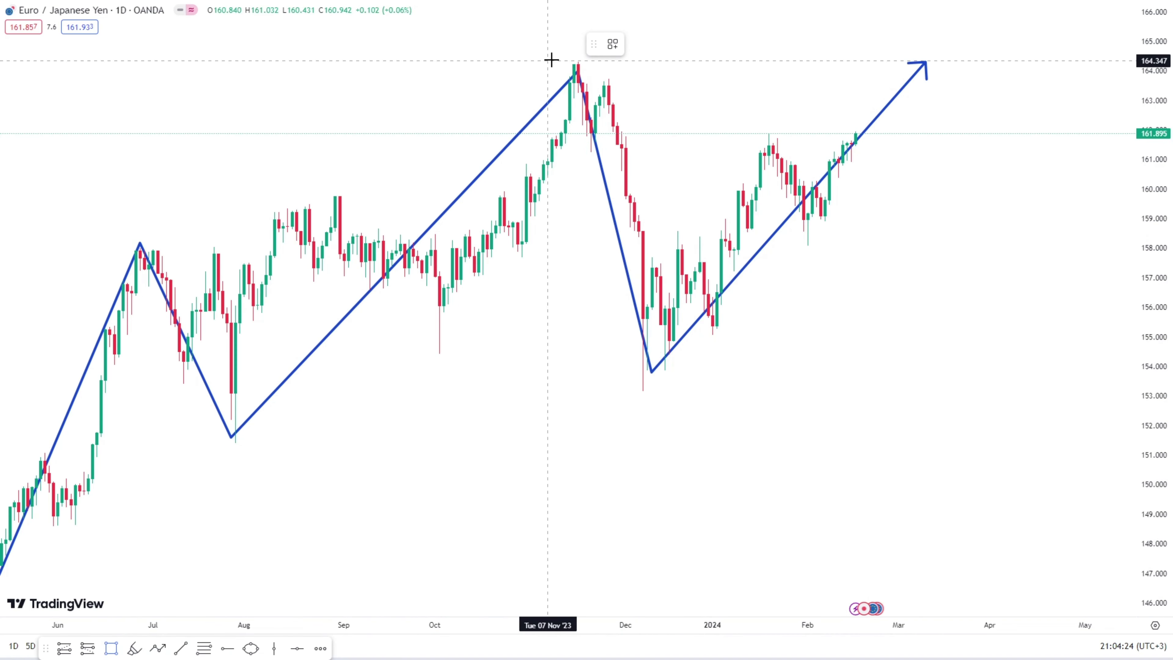
Step: Draw a thin yellow zone near 164.2 from the November high rightwards and measure up to it from current price
left_click_drag(561, 61, 1135, 65)
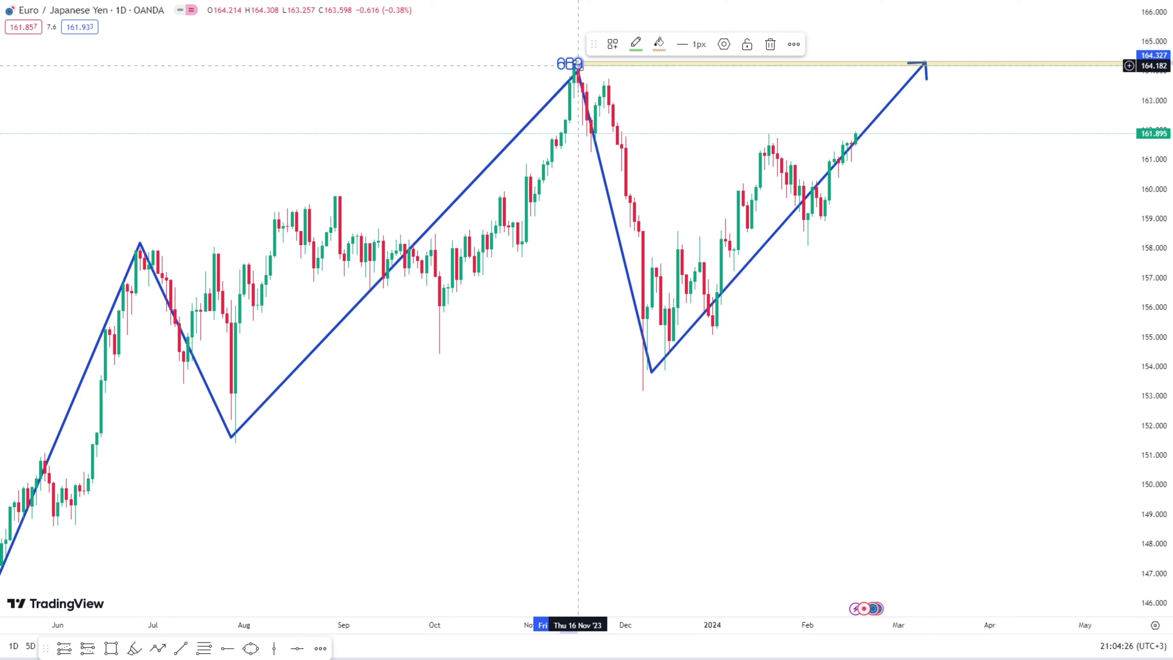
left_click(929, 170)
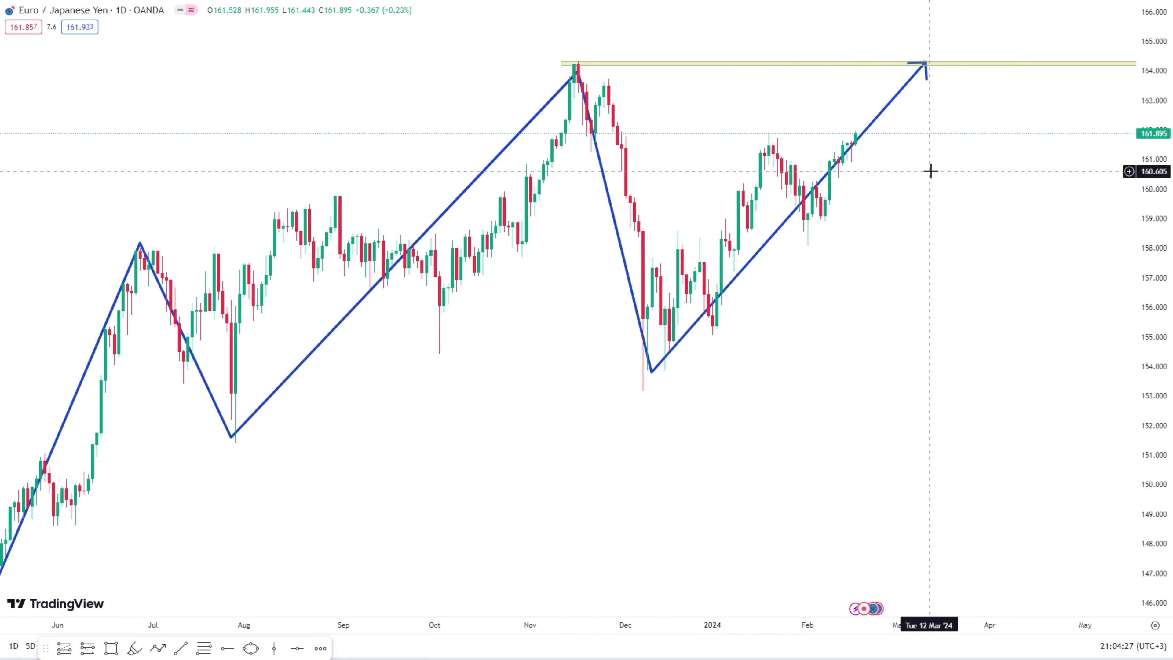
left_click(885, 133, "shift")
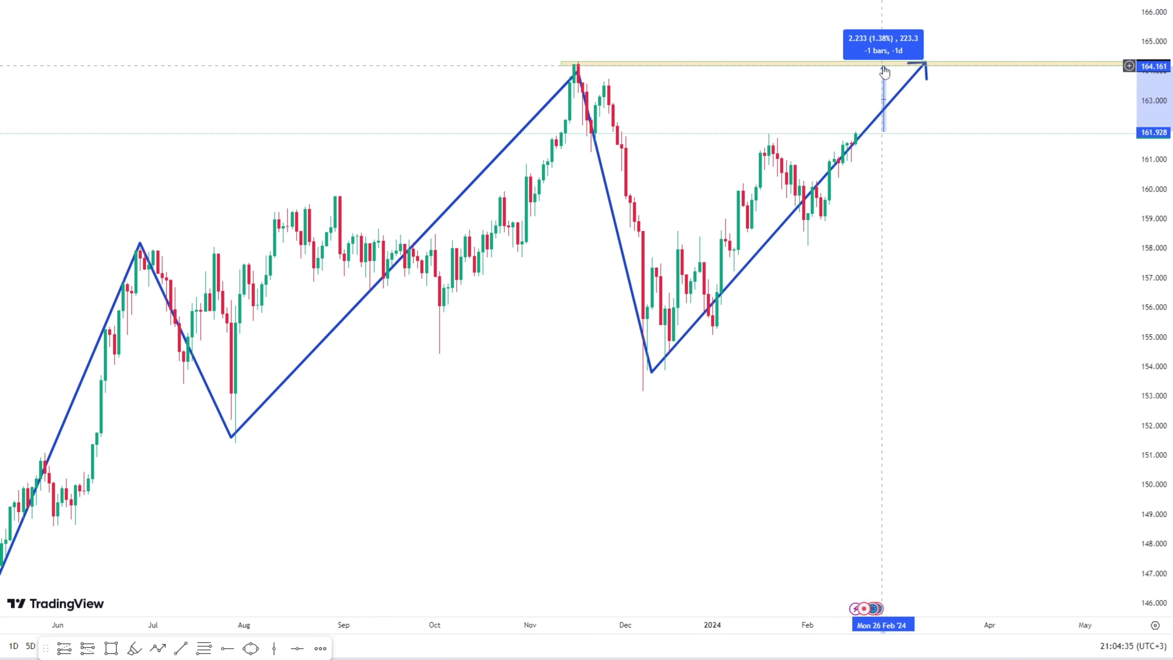
left_click(953, 270)
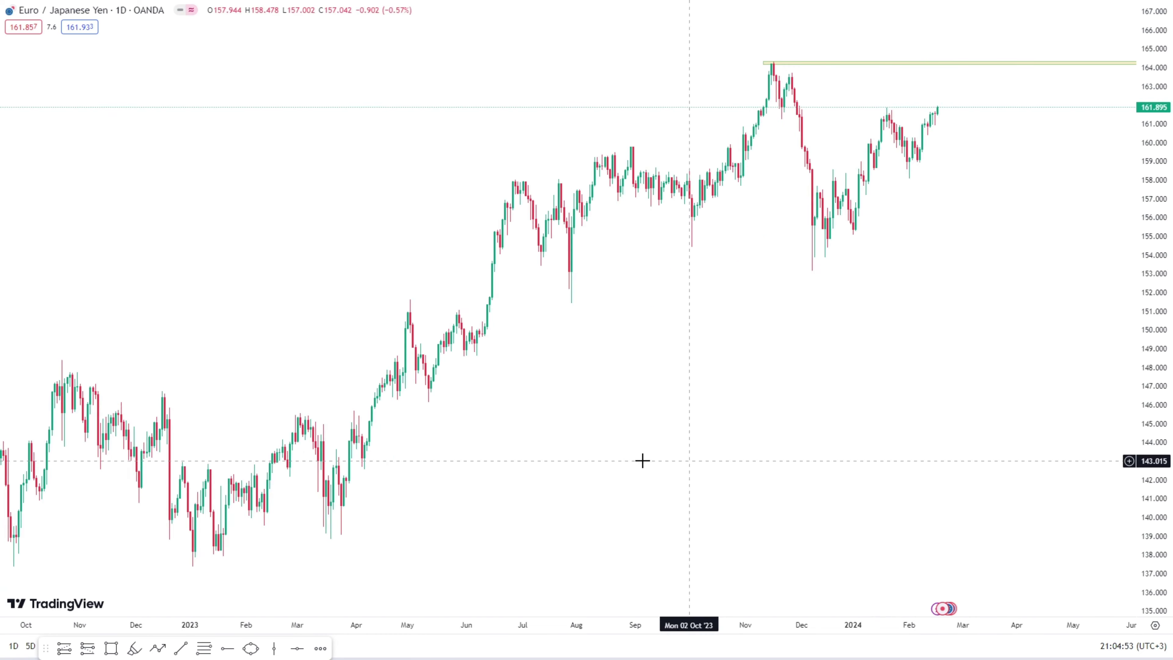
scroll(607, 458, "up", 5)
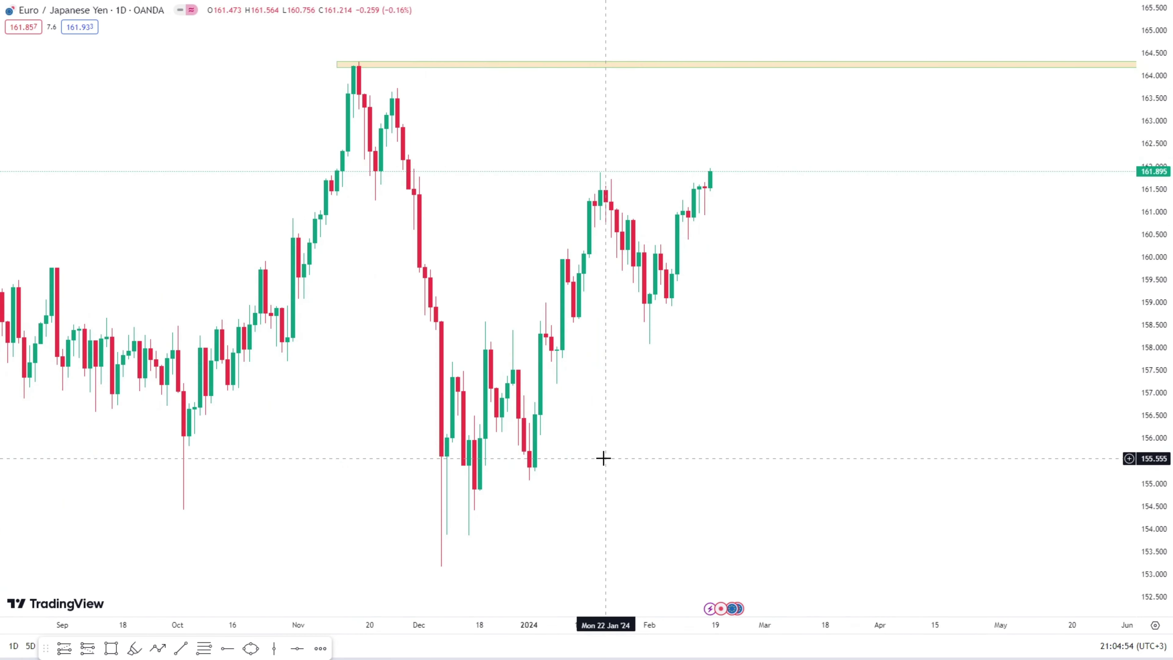
Step: Select the 154.000 zone line and shift the view across the 2023 months
scroll(602, 458, "down", 3)
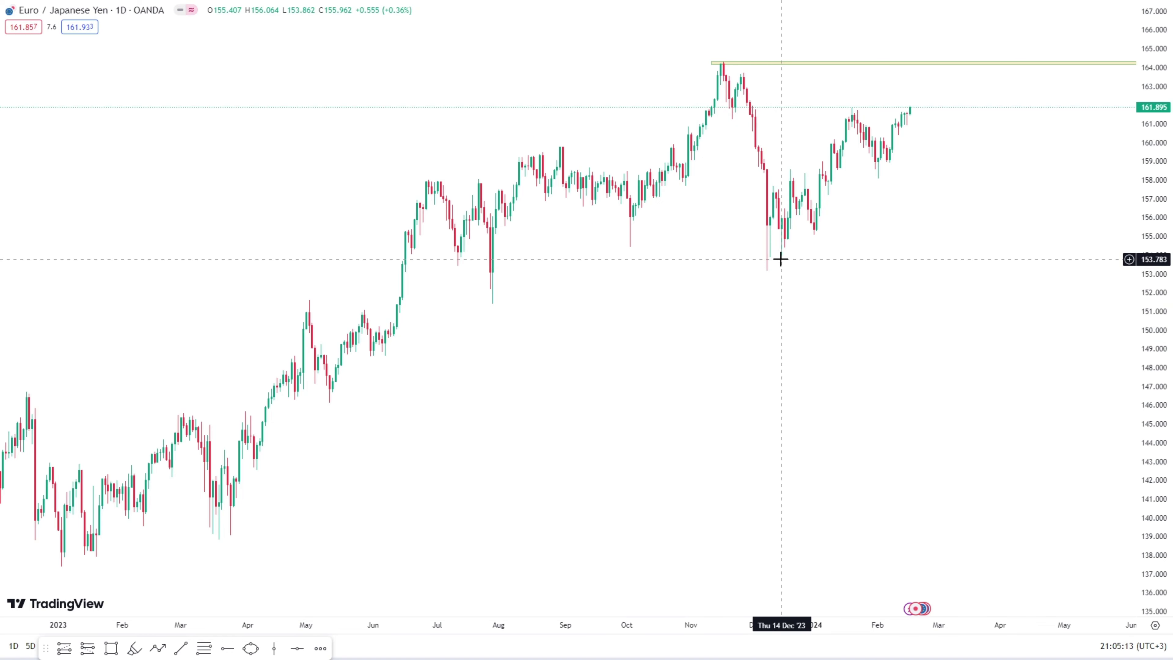
scroll(872, 469, "down", 3)
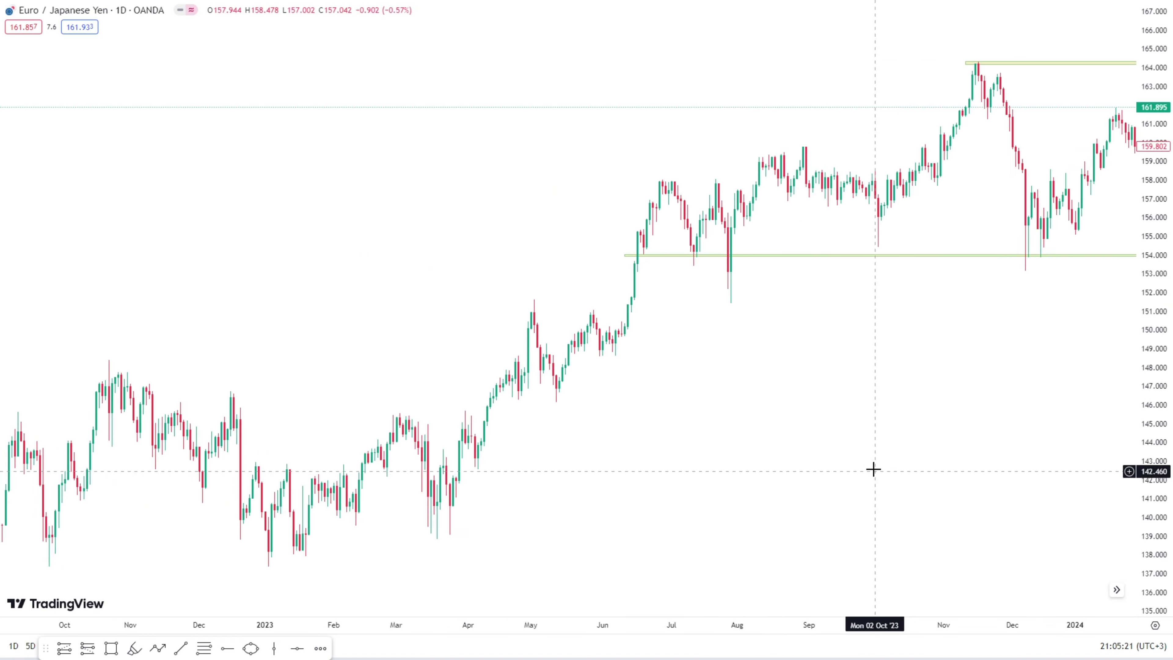
scroll(871, 461, "up", 5)
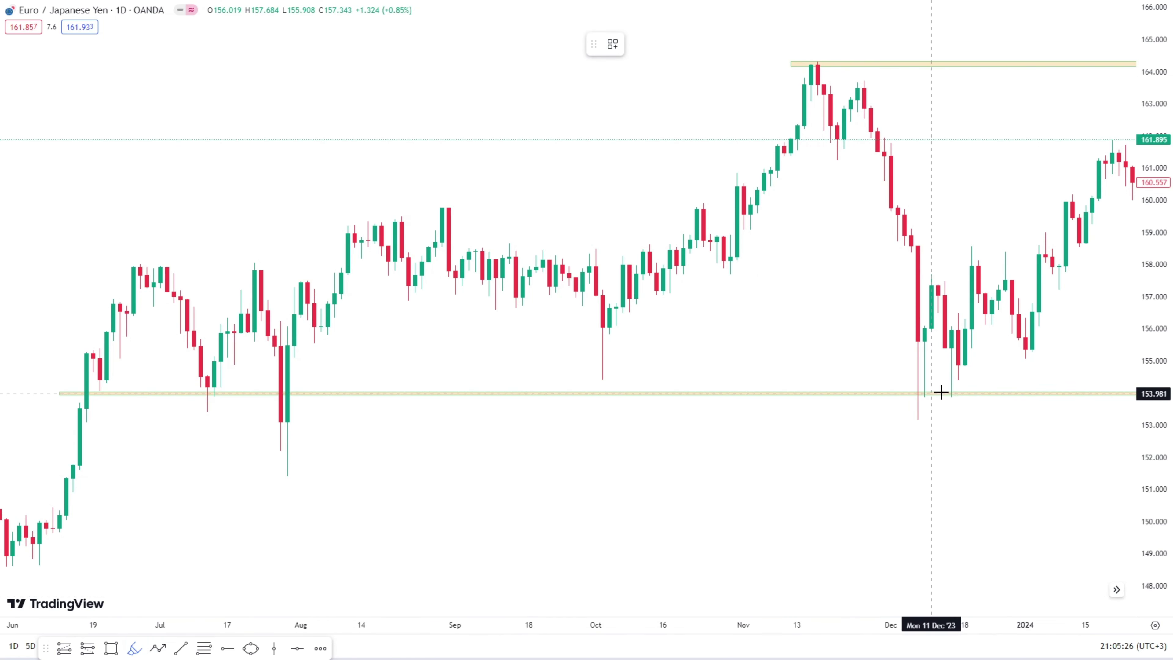
left_click(951, 392)
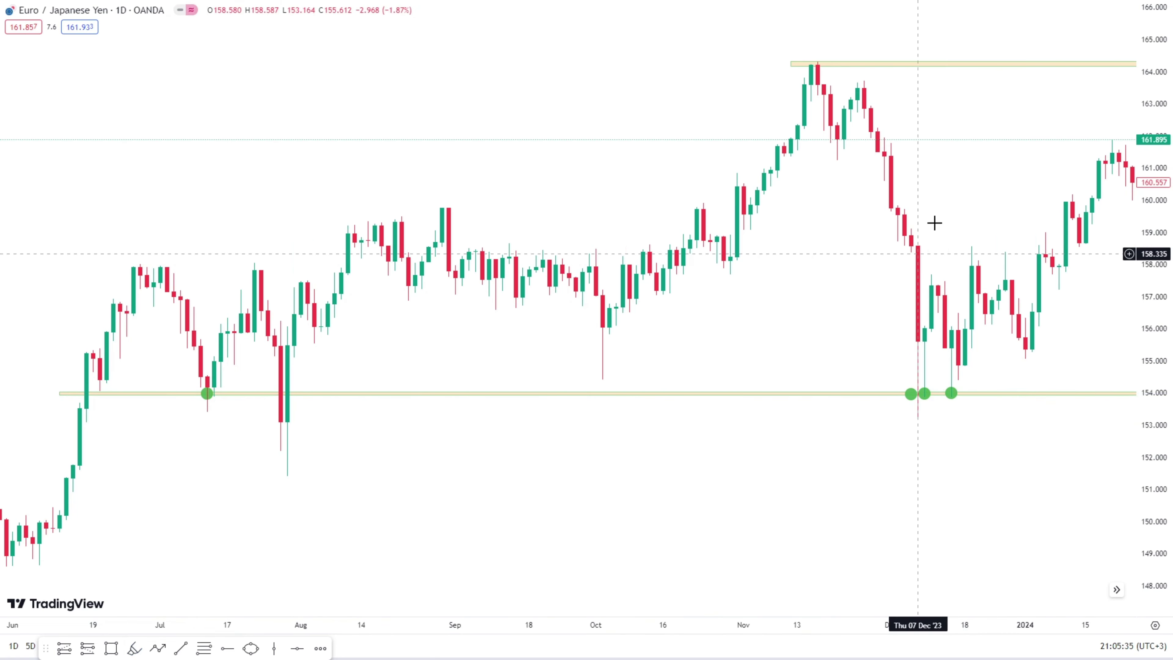
left_click_drag(935, 223, 503, 308)
scroll(507, 309, "down", 3)
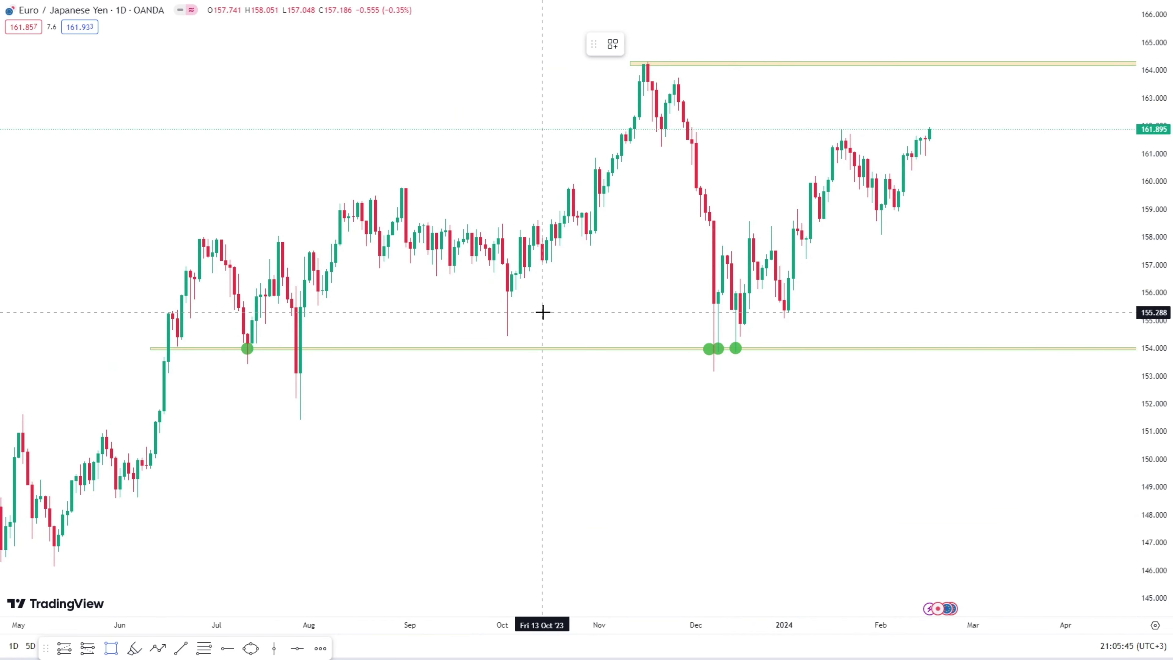
Step: Add a 155.2 zone line back to June and a zigzag from the December low to the late-January high
mouse_move(542, 312)
left_mouse_down()
mouse_move(152, 313)
mouse_move(164, 314)
left_mouse_up()
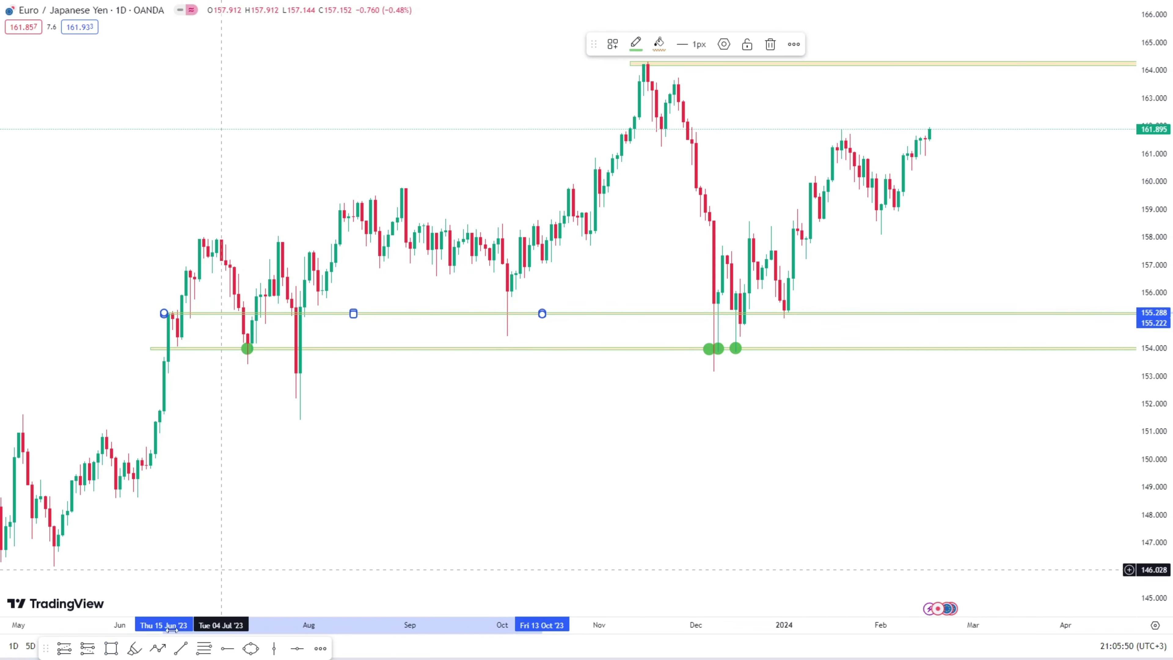
left_click(820, 370)
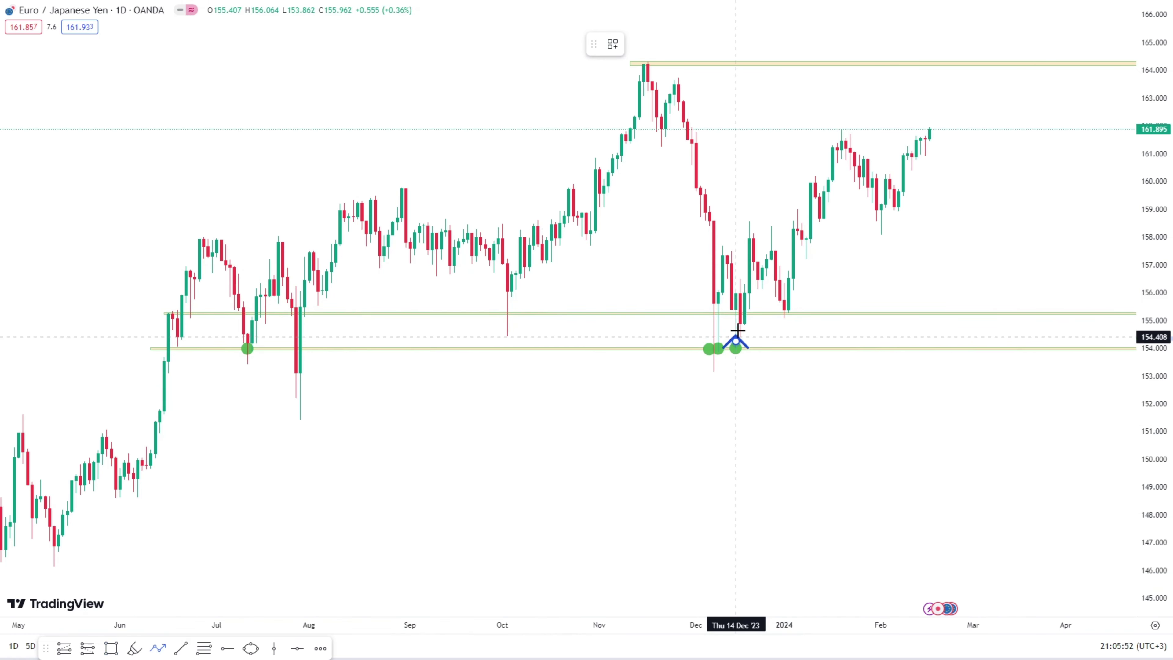
left_click(753, 230)
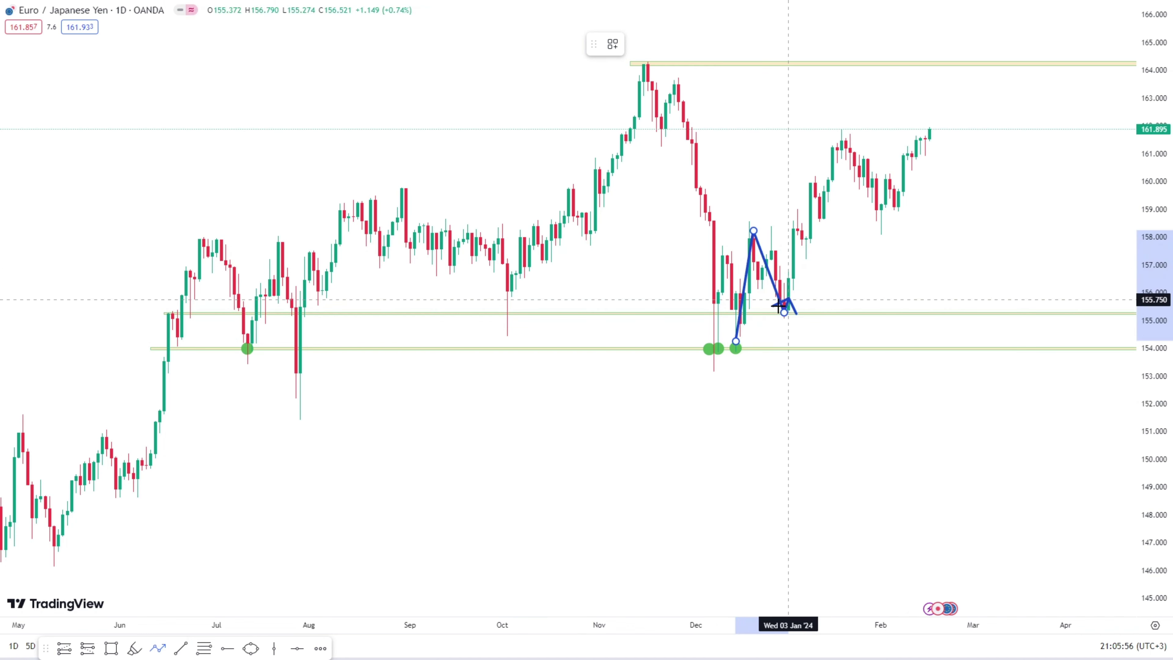
left_click(784, 312)
double_click(841, 138)
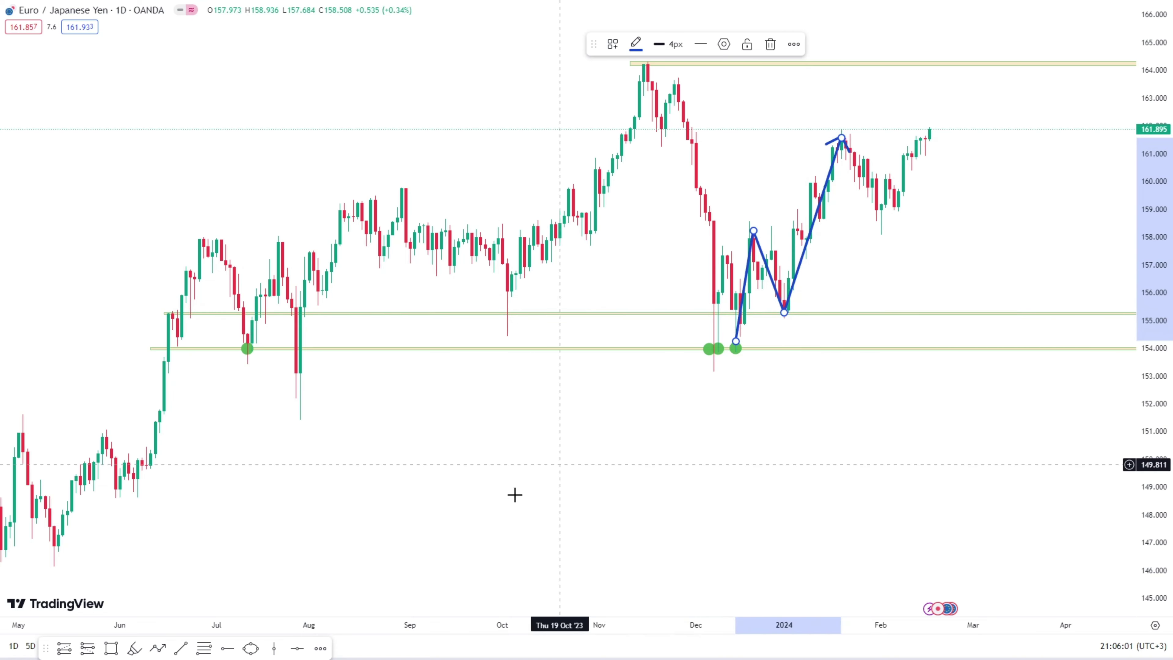
left_click_drag(513, 492, 992, 454)
scroll(879, 482, "up", 5)
Step: Place green dots on the 155.2 zone's touches from late June through July 2023
left_click_drag(787, 469, 898, 464)
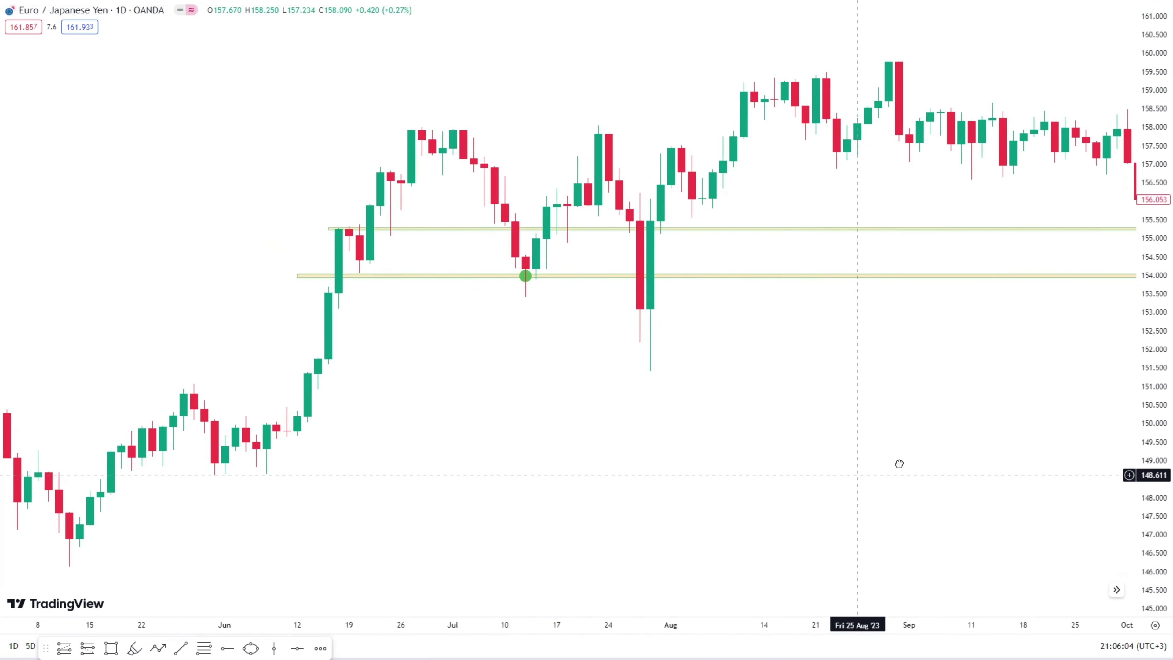
scroll(702, 500, "up", 3)
scroll(531, 566, "left", 5)
scroll(530, 565, "right", 3)
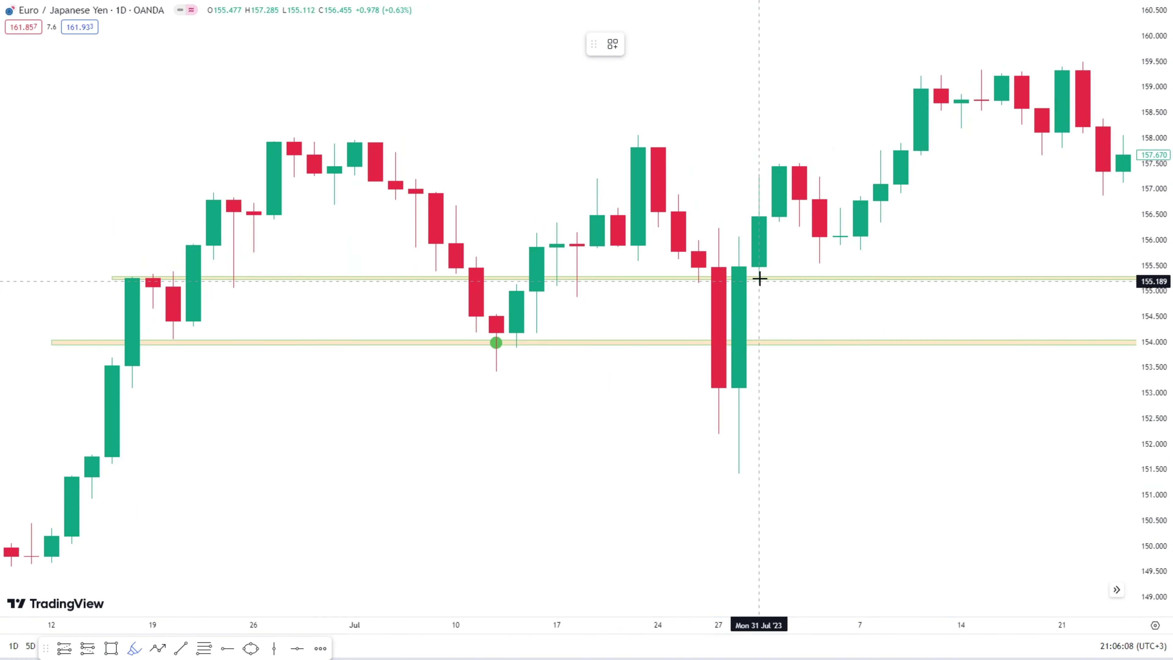
left_click(698, 275)
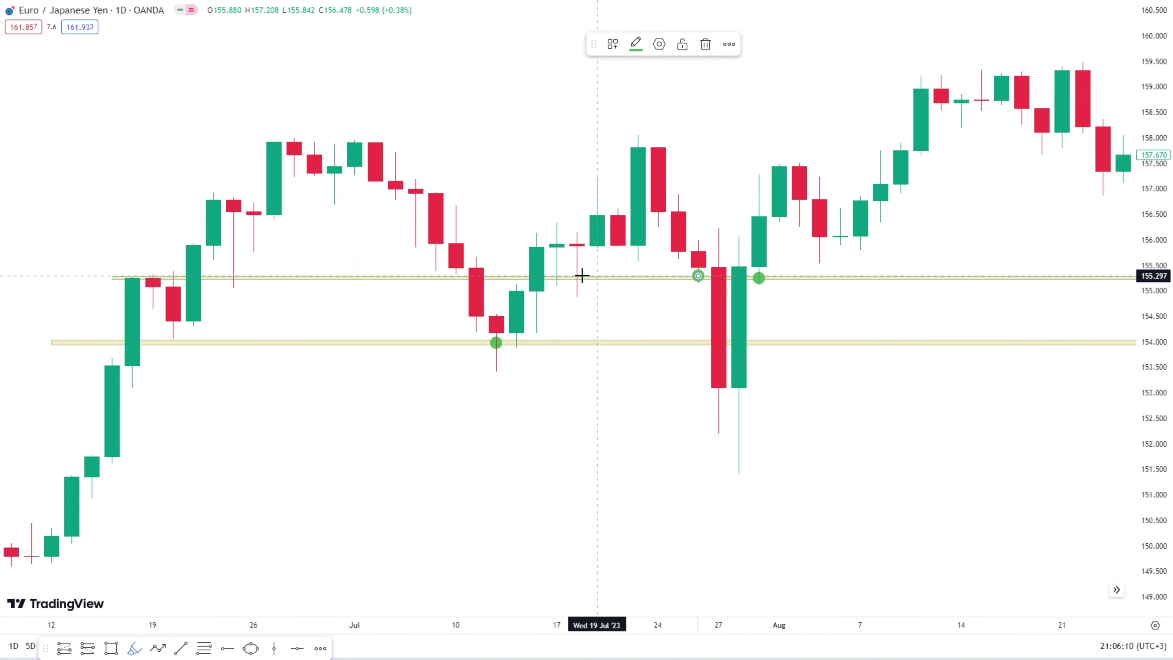
left_click(576, 276)
left_click(557, 276)
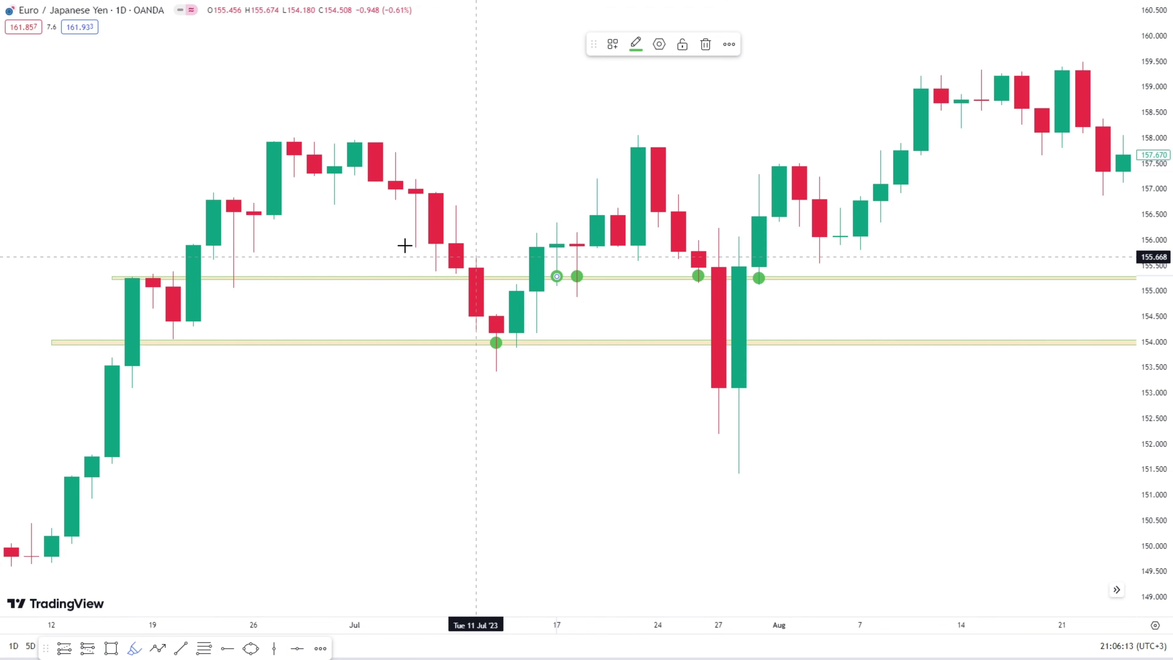
left_click(233, 275)
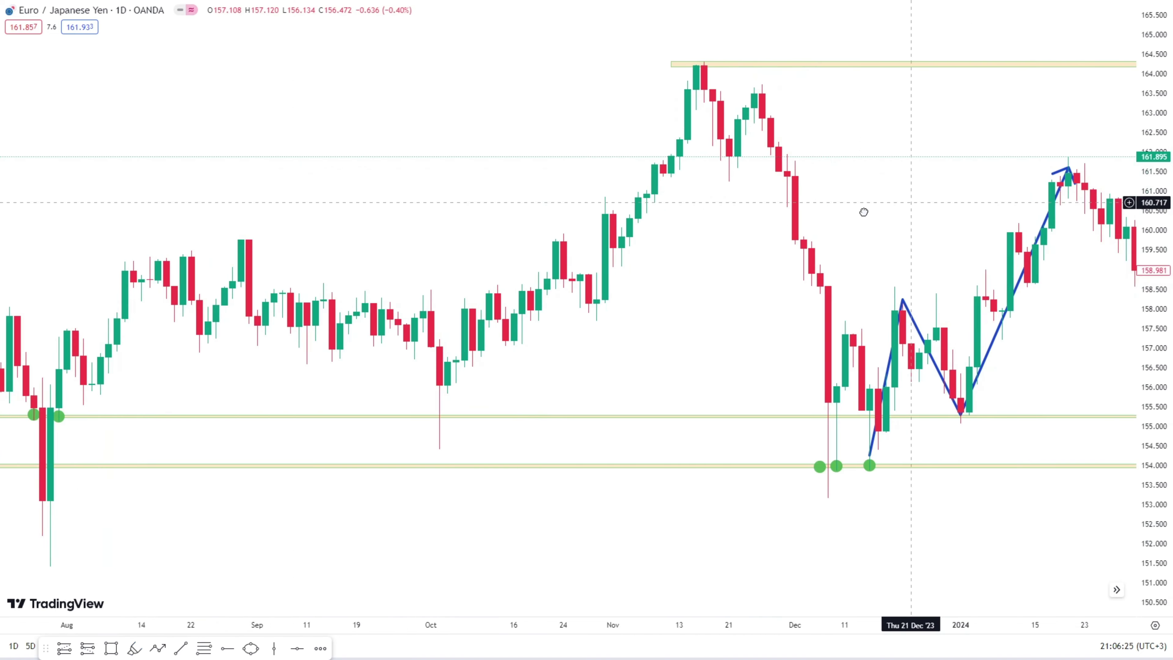
left_click_drag(864, 212, 880, 188)
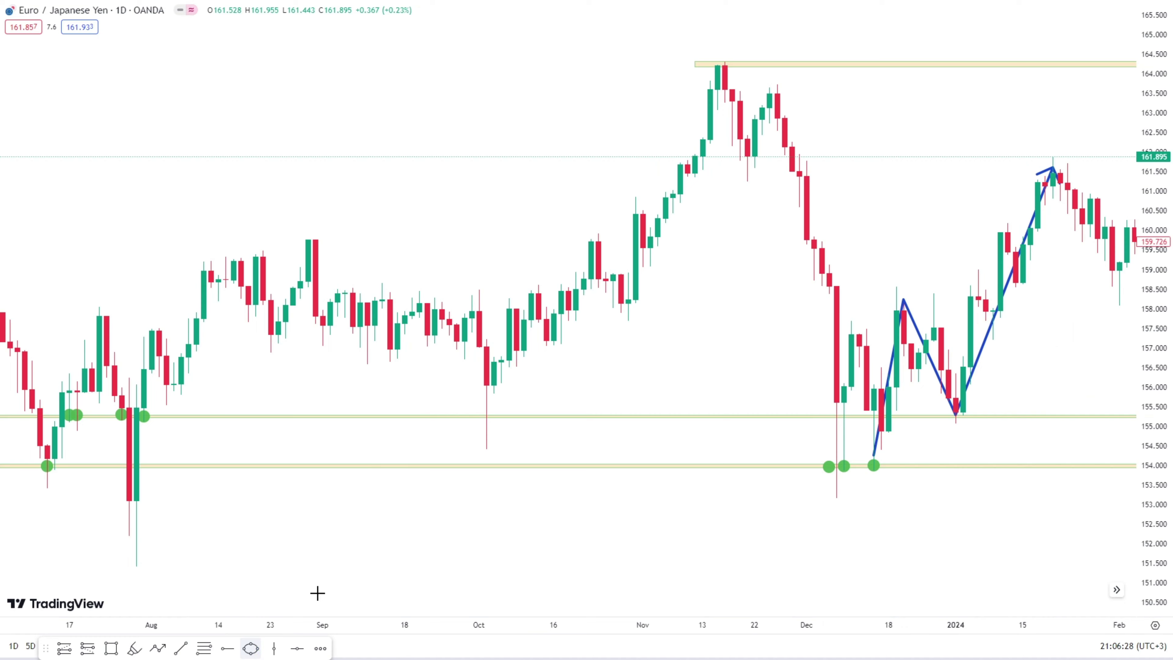
Step: Circle the early-January low at the 155.2 zone with an orange ellipse
scroll(759, 479, "up", 2)
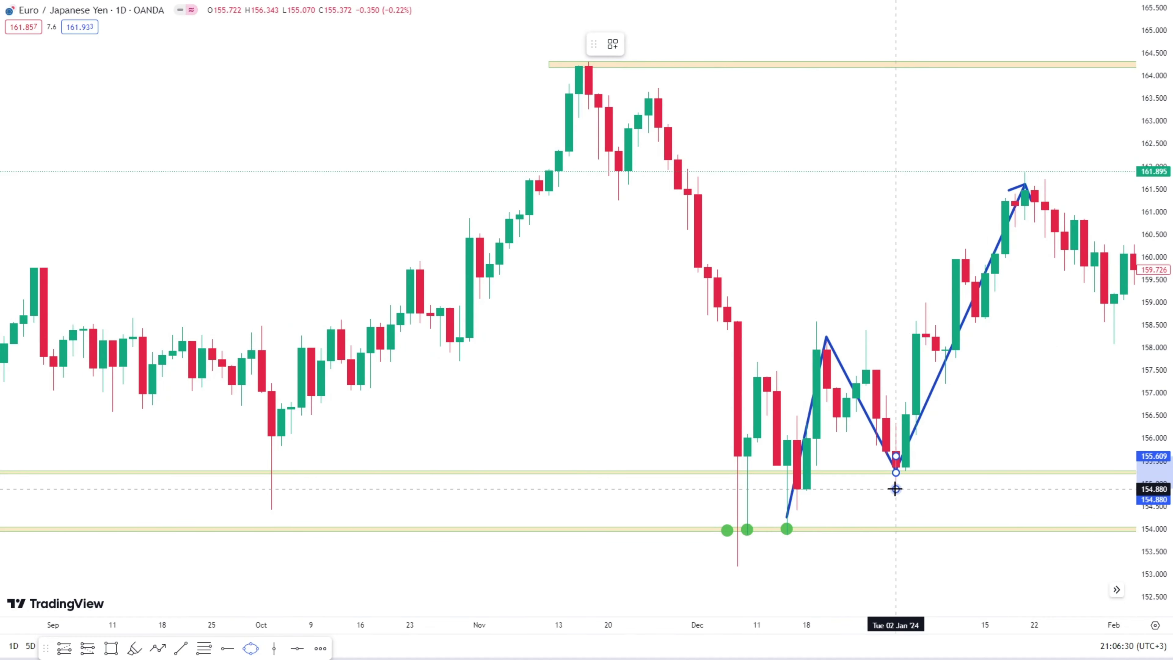
left_click(921, 489)
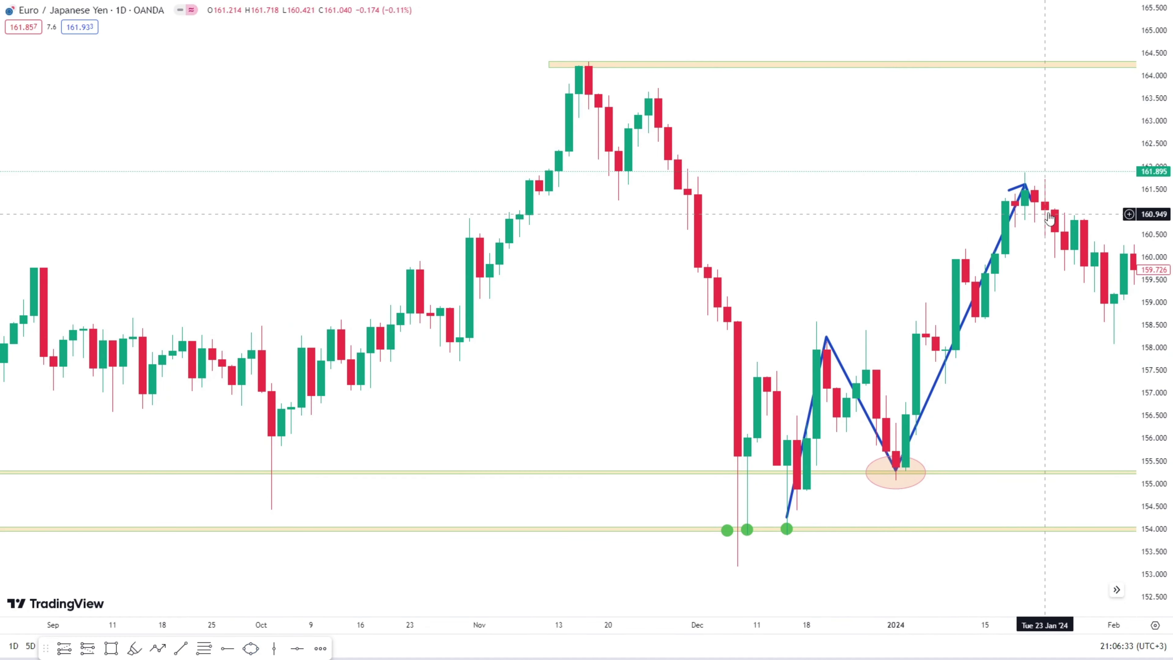
scroll(1079, 314, "down", 3)
Step: Delete the small blue zigzag from the chart
left_click(970, 300)
key("Delete")
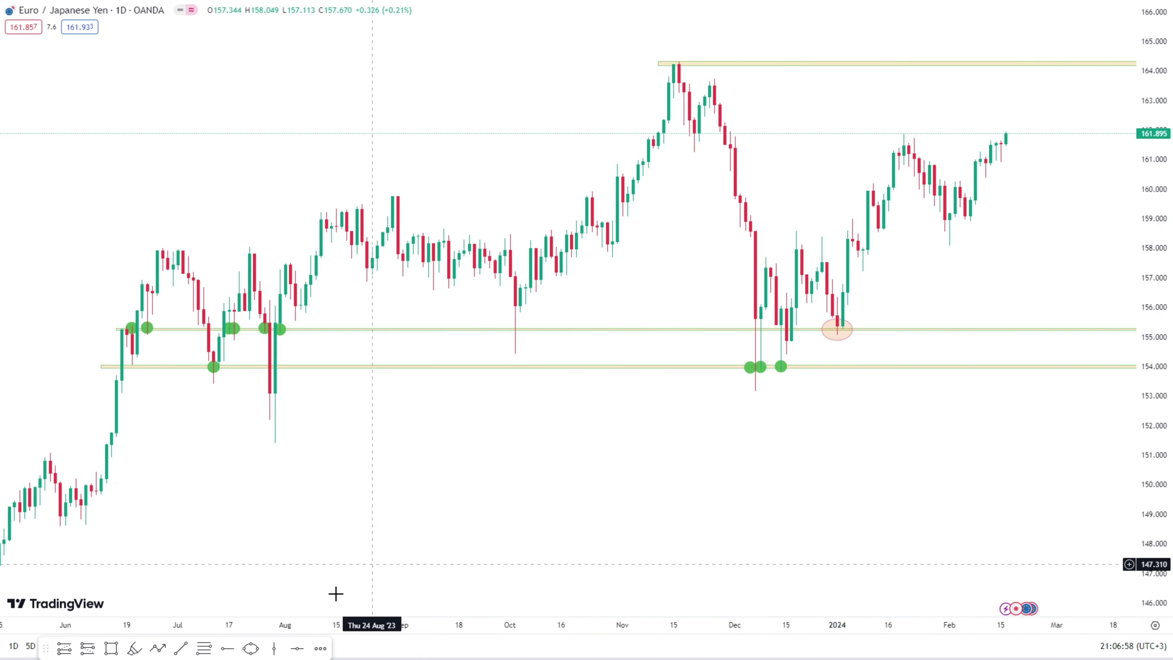
left_click(114, 650)
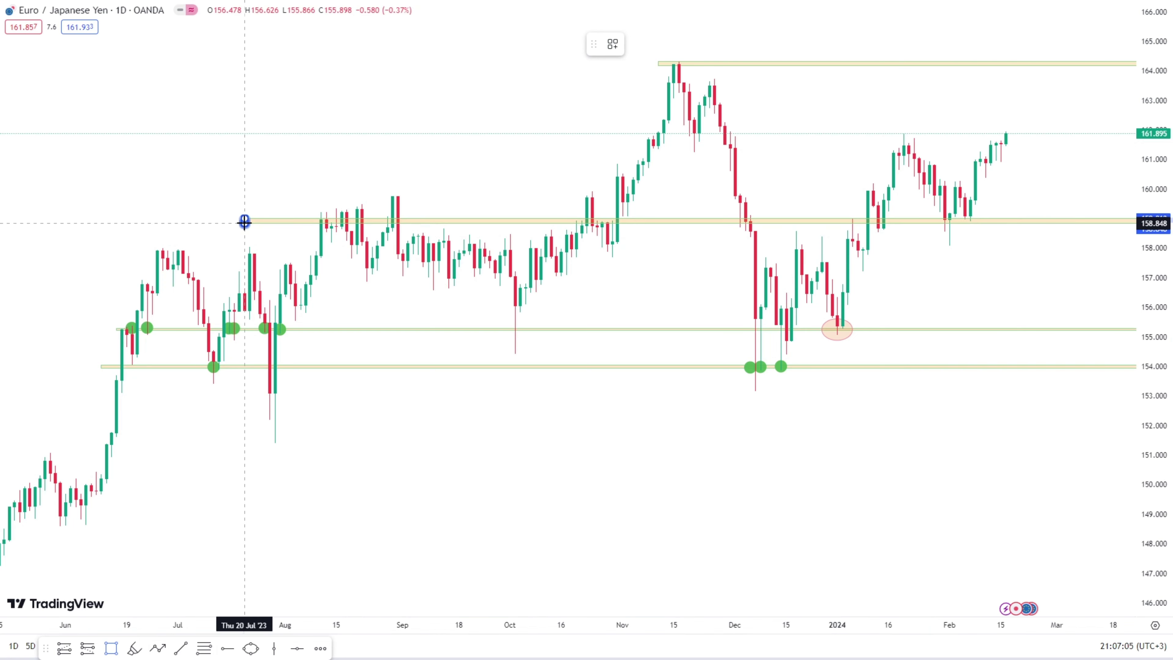
Step: Finish the yellow zone between 158.848 and 159.013 and mark a green touch dot on it
left_click(244, 224)
scroll(947, 272, "up", 3)
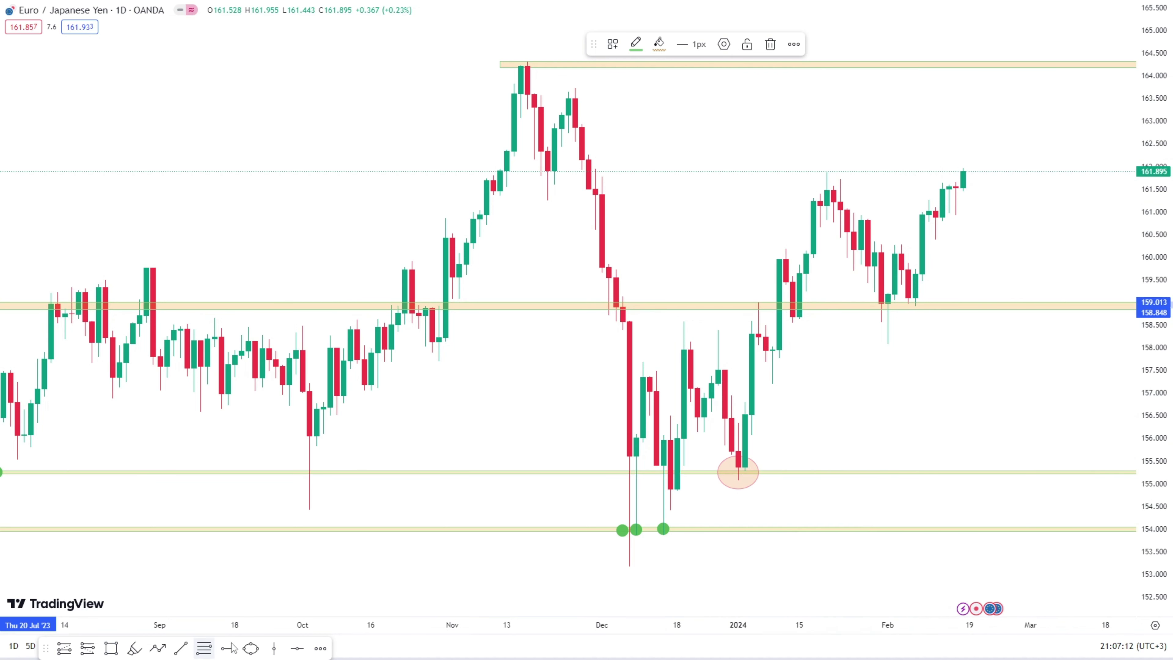
left_click(134, 649)
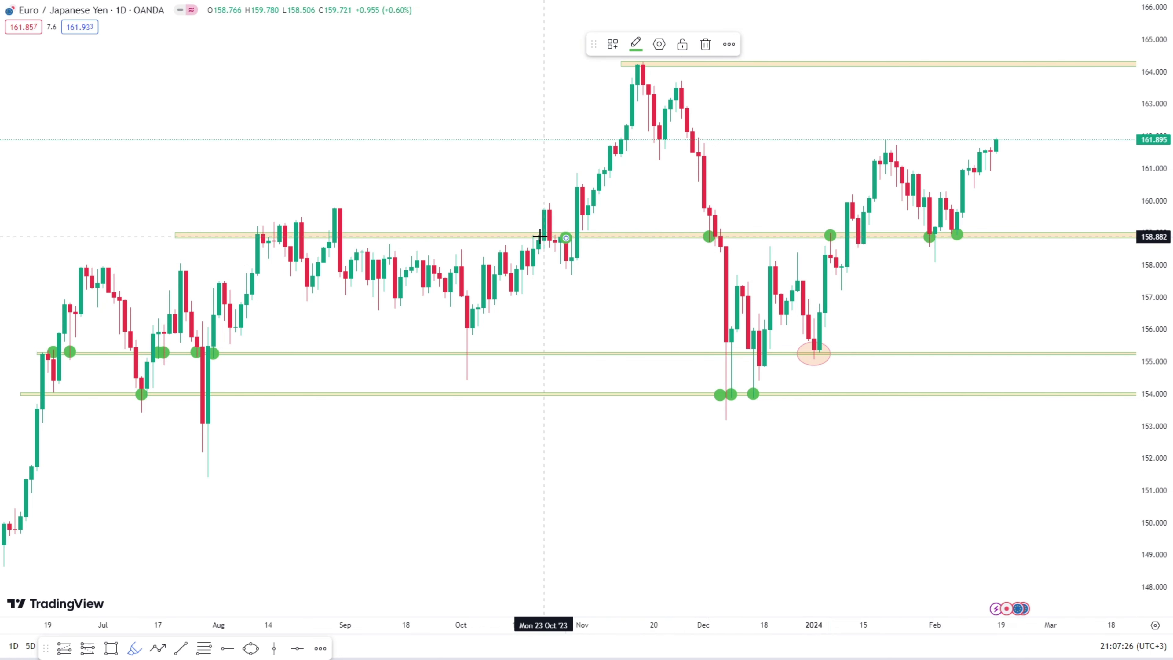
left_click(533, 237)
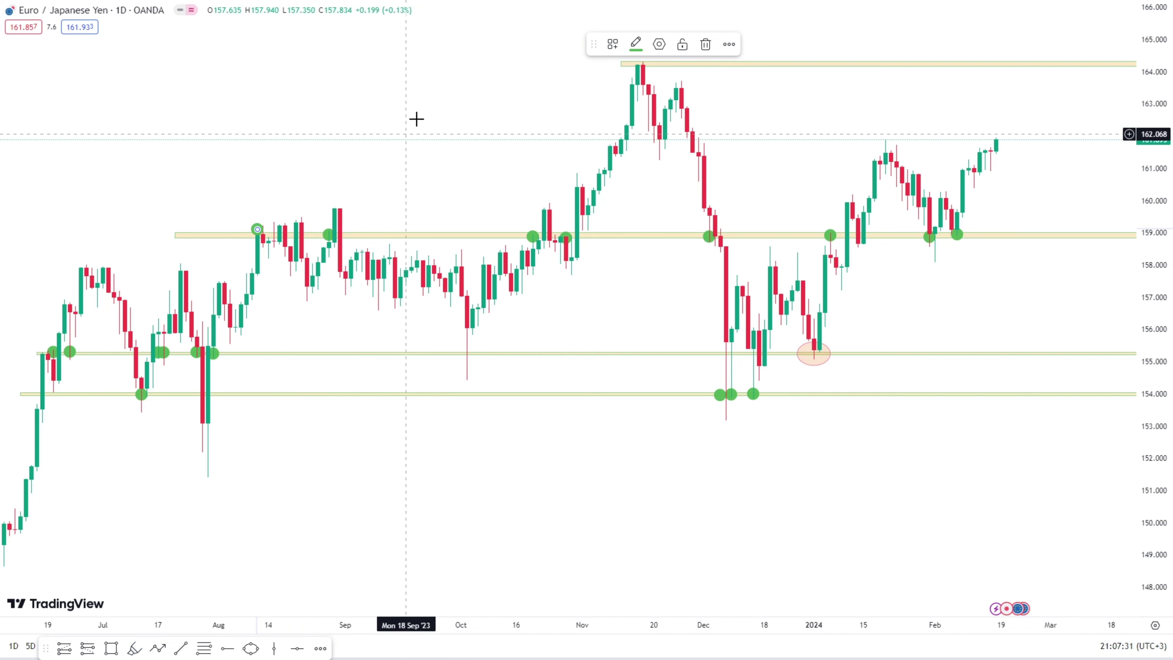
left_click_drag(490, 118, 317, 155)
Step: Start a blue zigzag arrow at the December 154 low, through the 158 peak to the highlighted 155 low
scroll(923, 278, "down", 3)
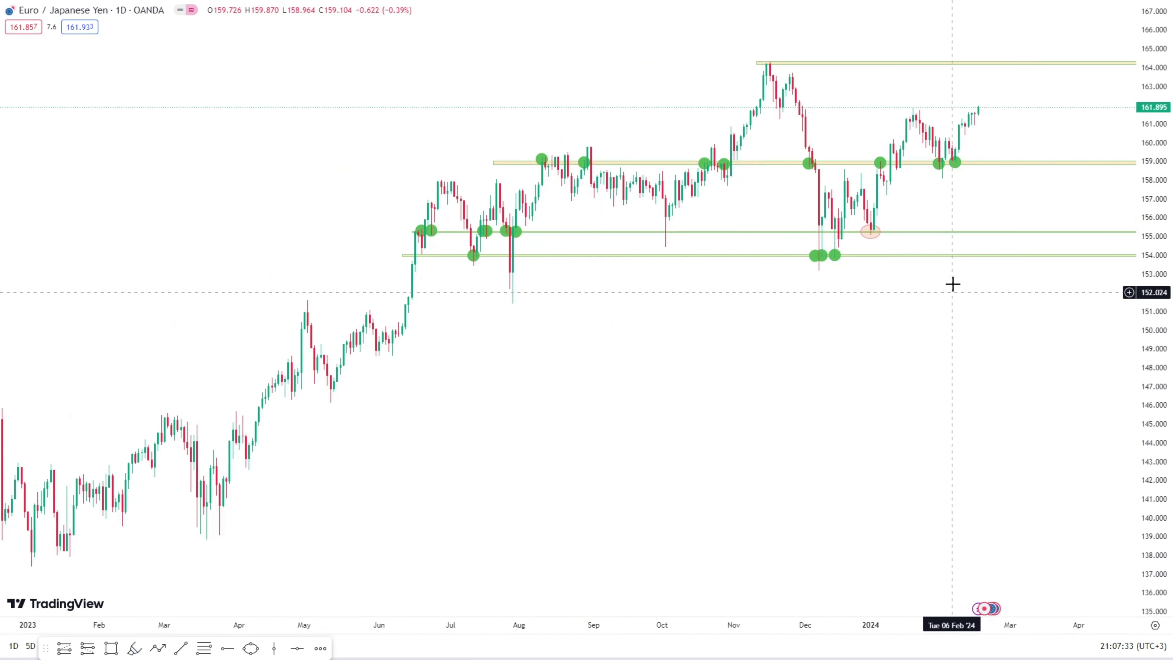
scroll(874, 474, "up", 3)
left_click_drag(840, 197, 969, 162)
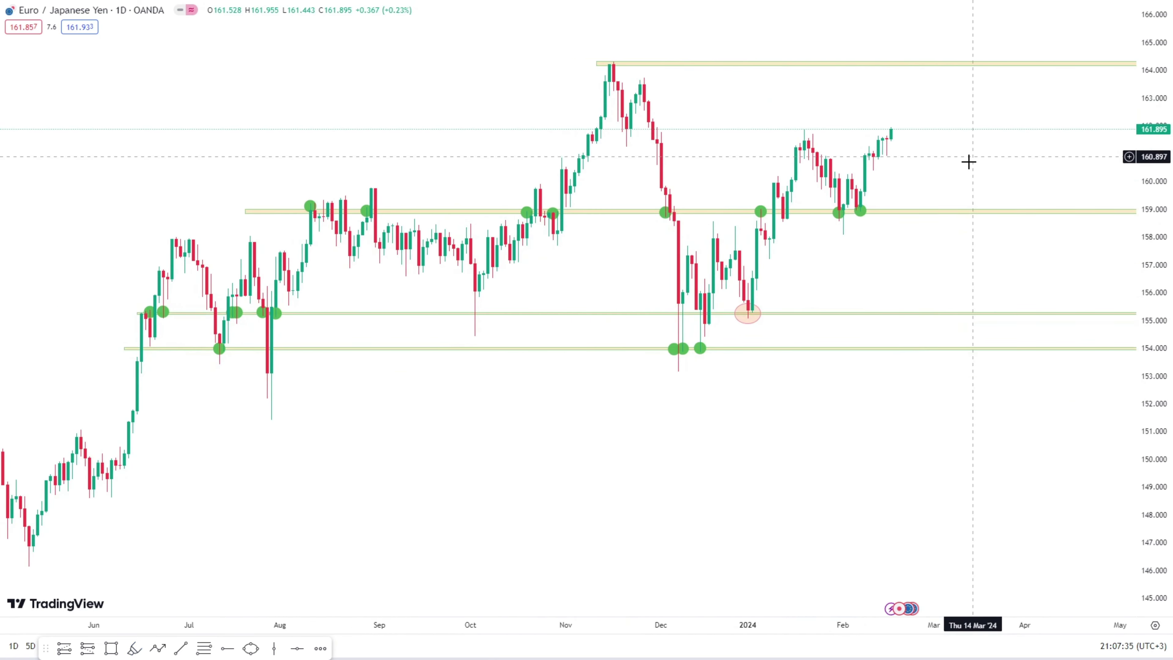
scroll(882, 257, "up", 3)
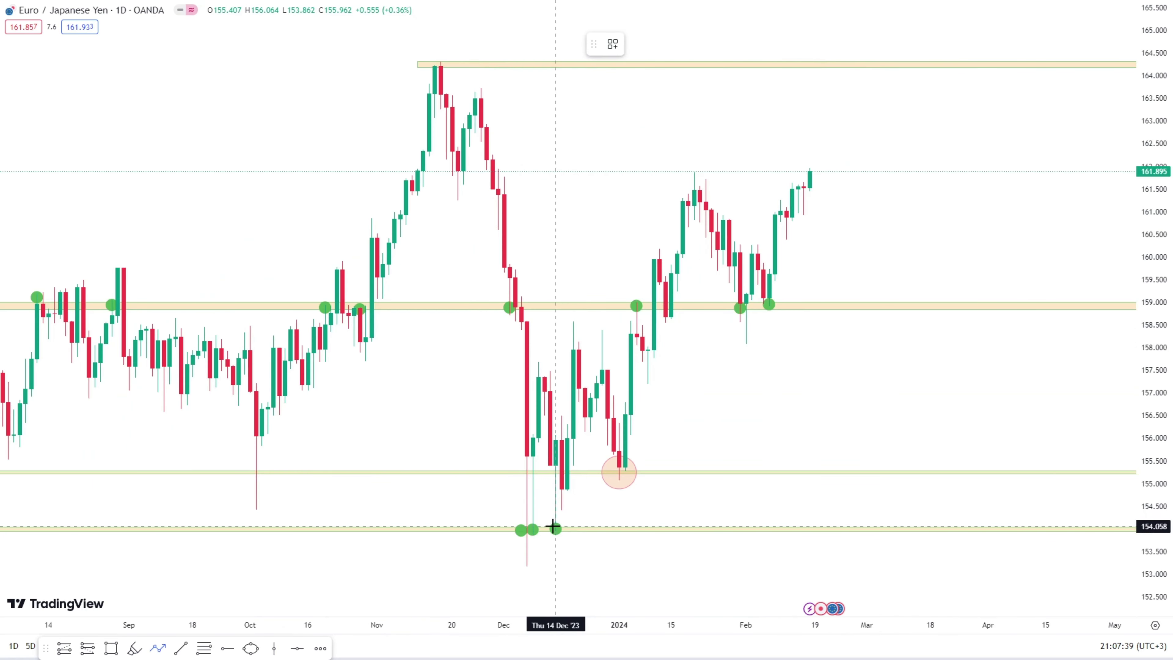
left_click_drag(556, 527, 573, 343)
left_click(576, 350)
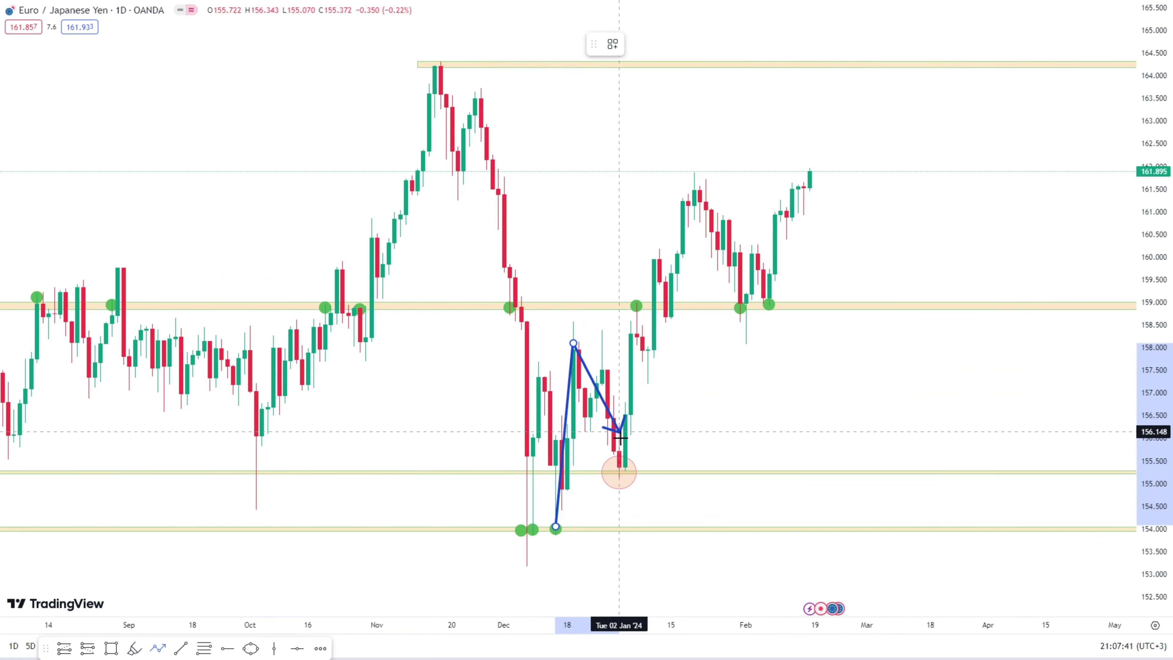
double_click(619, 471)
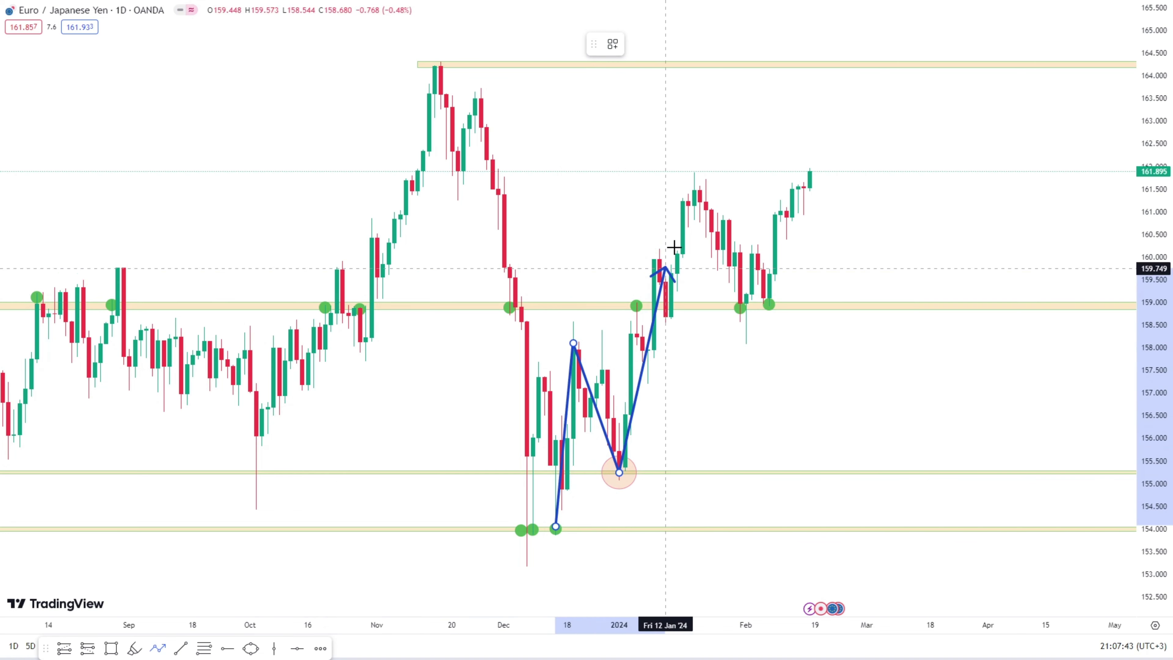
Step: Extend the zigzag via the January high, 159 zone, 160.2 bounce and Feb 7 low to the latest candle
left_click(693, 183)
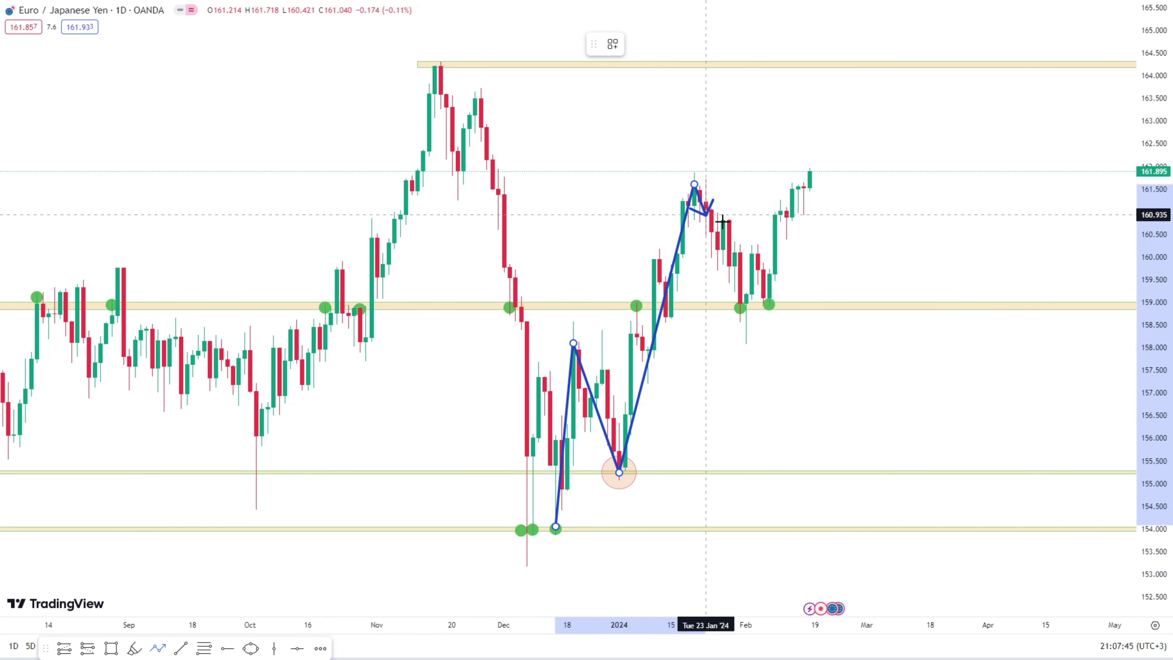
left_click(749, 301)
left_click(749, 249)
scroll(669, 231, "up", 5)
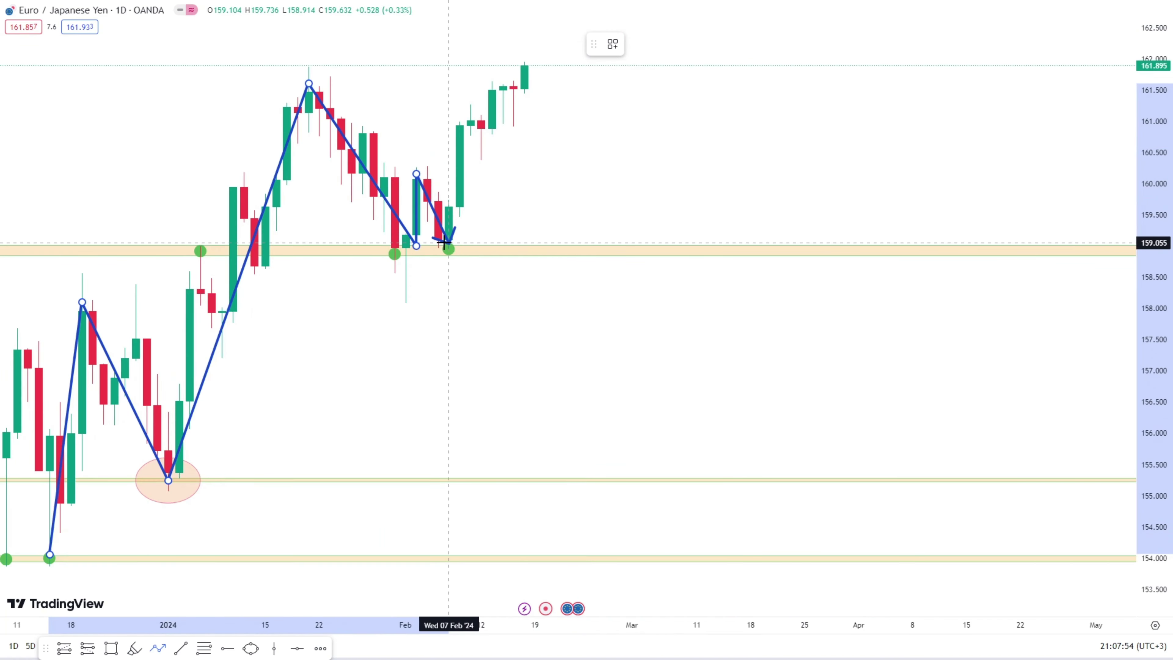
left_click(446, 241)
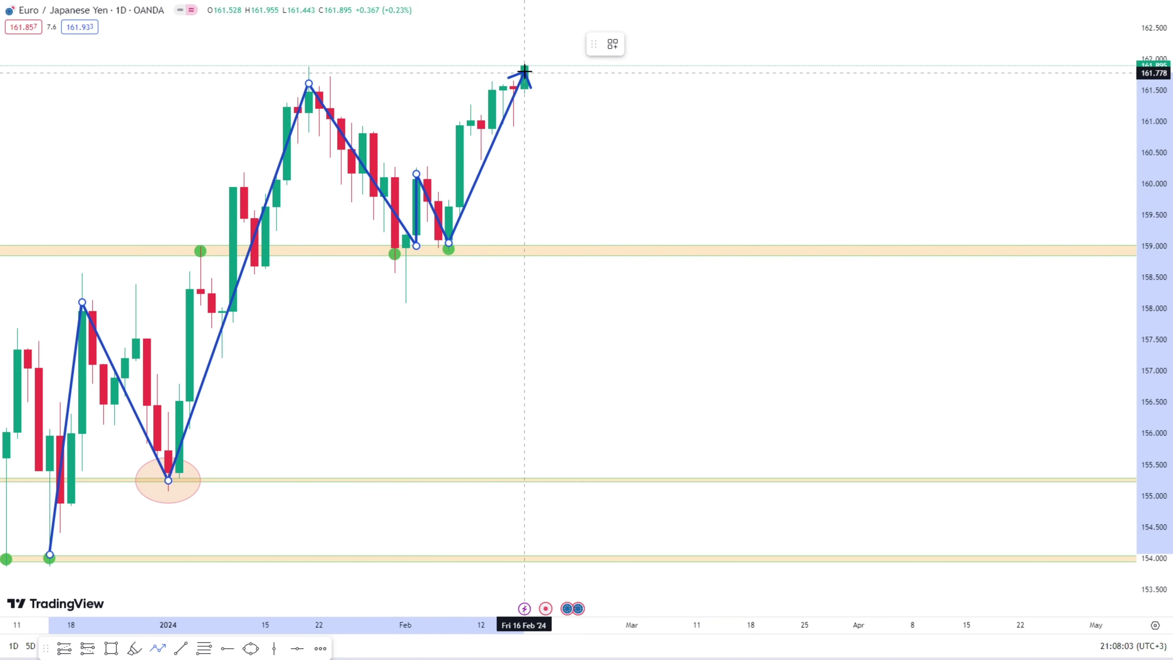
double_click(526, 60)
left_click(525, 69)
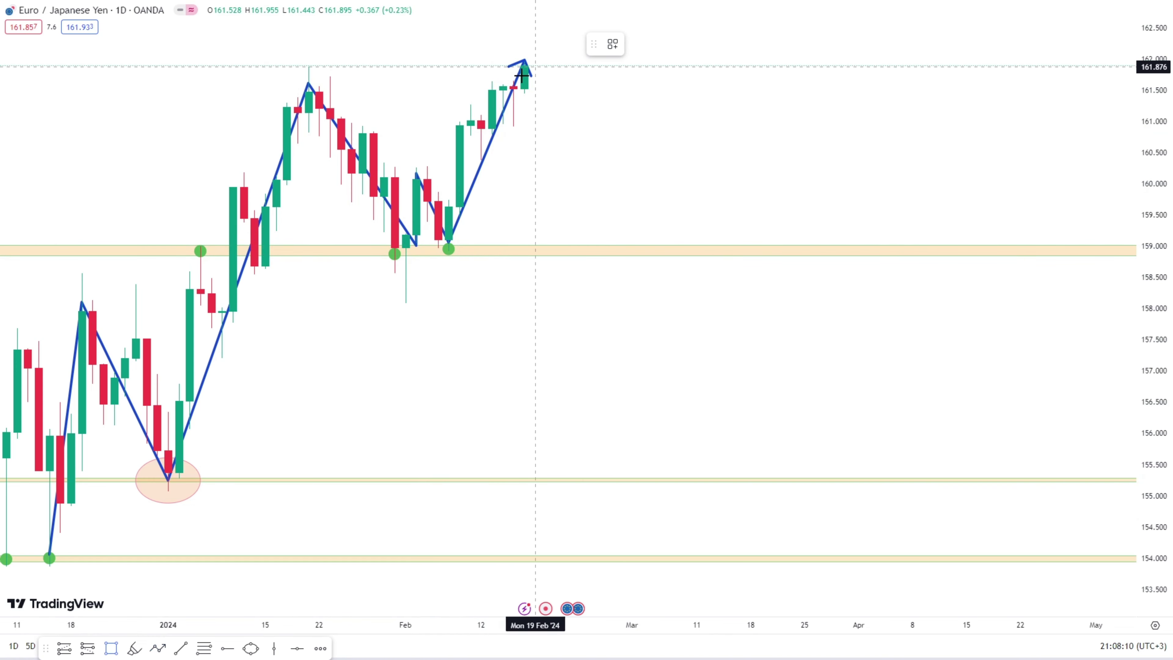
Step: Add a rectangle zone at the 161.5 January high
left_click(301, 89)
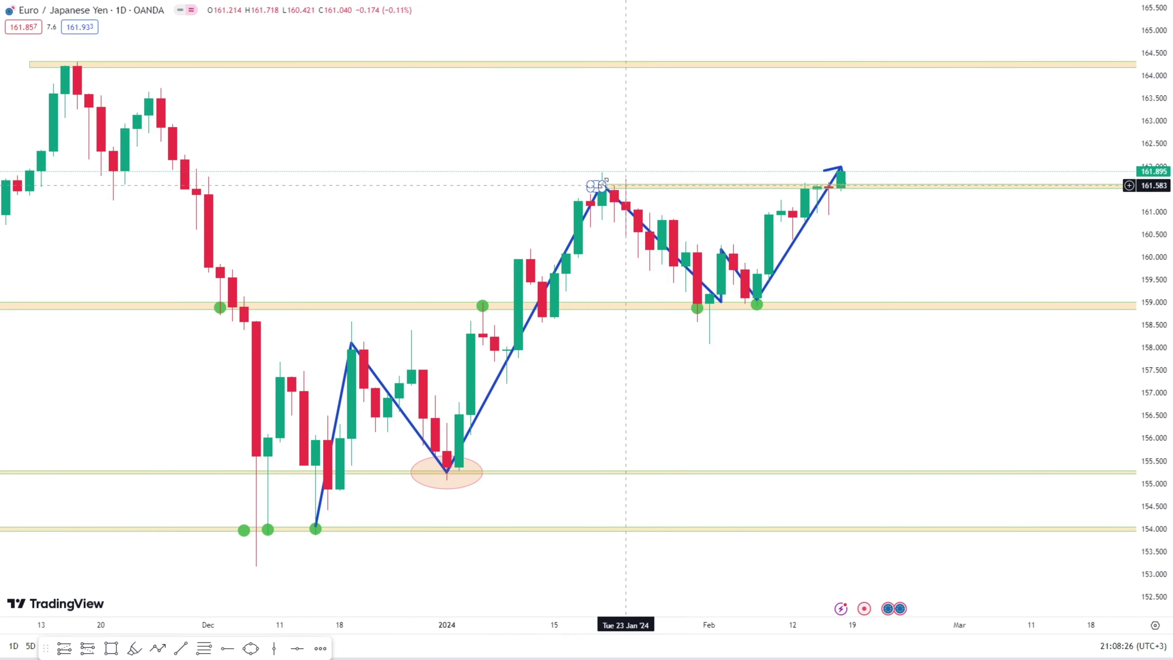
scroll(614, 185, "down", 2)
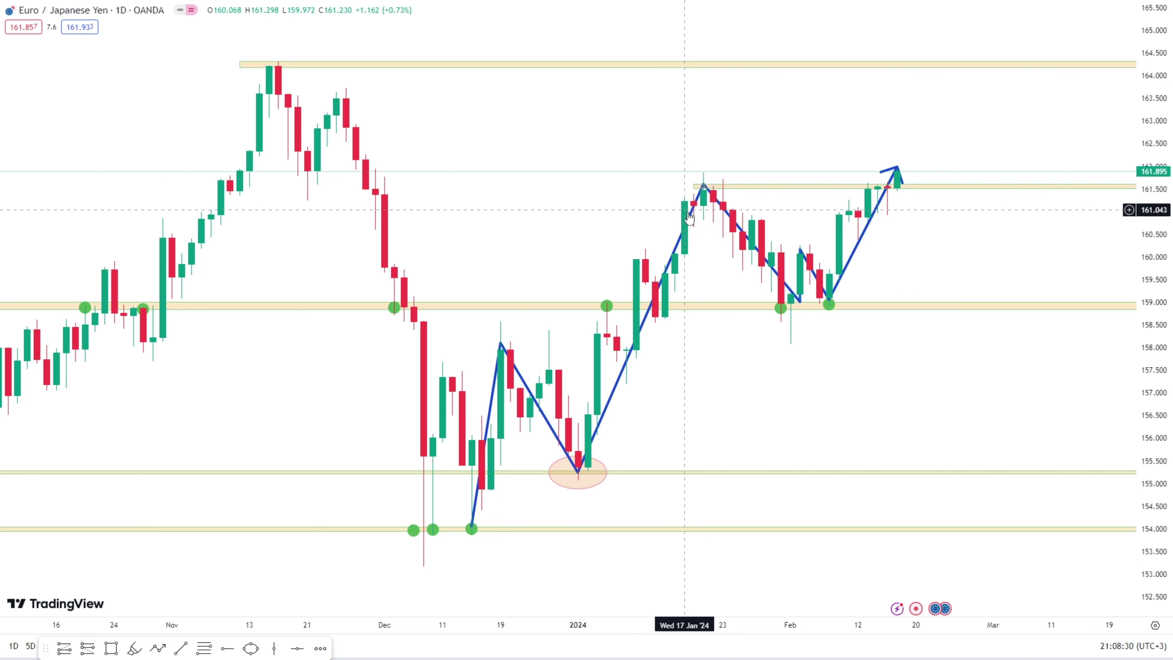
left_click_drag(776, 141, 785, 140)
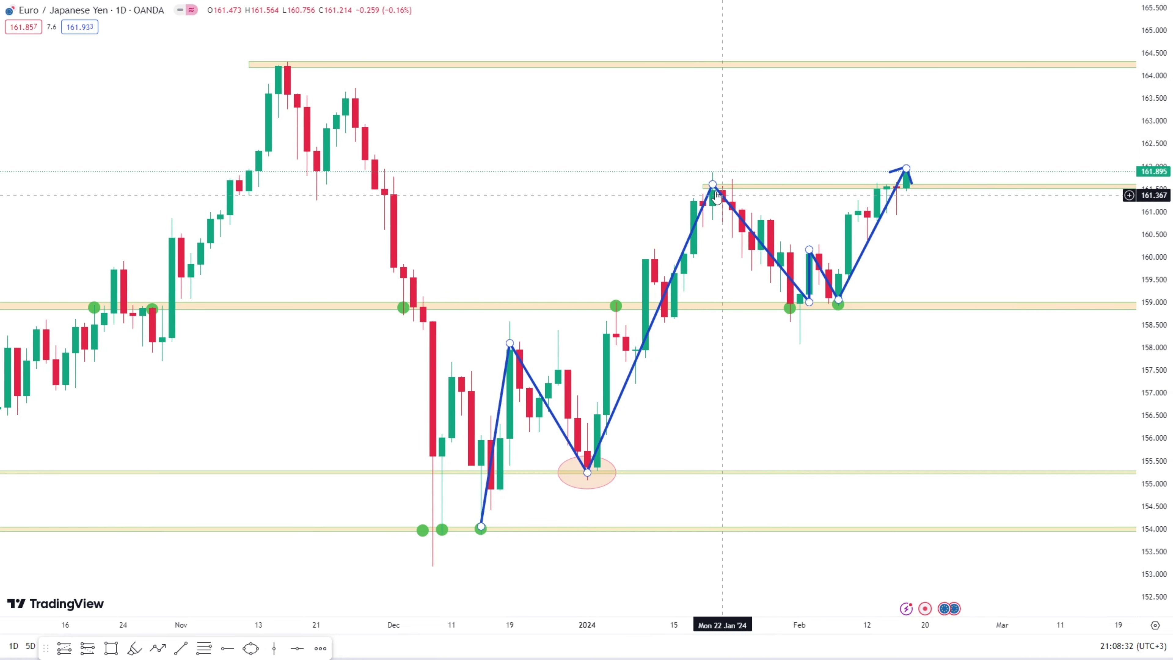
Step: Delete the blue zigzag arrow from the chart
scroll(710, 122, "up", 3)
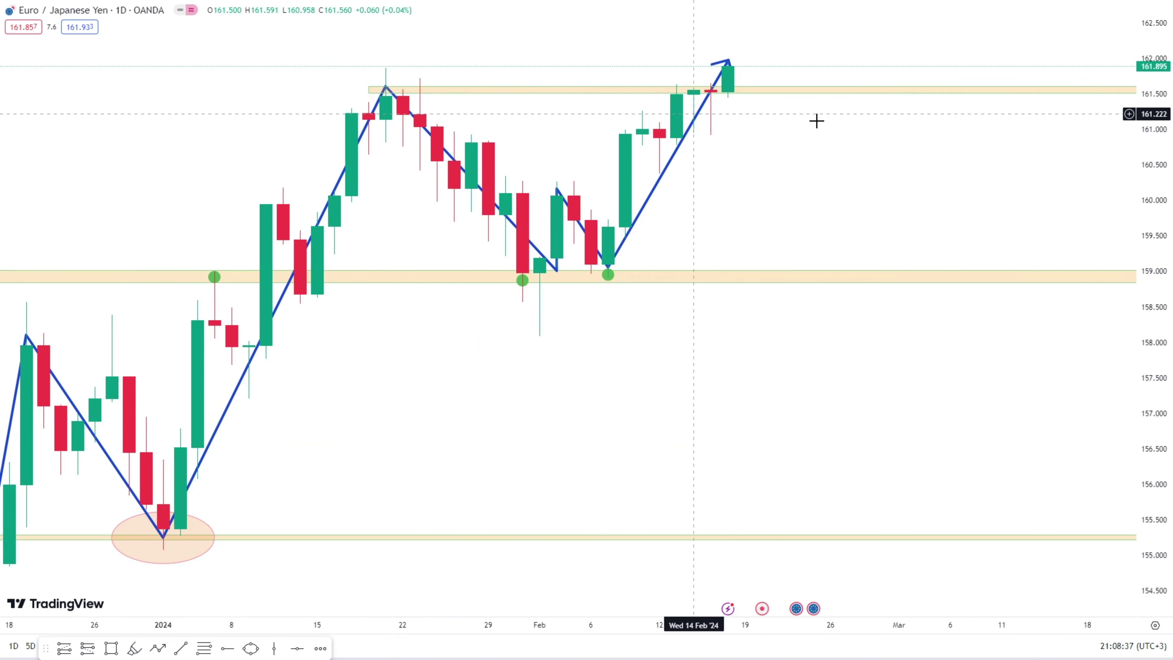
scroll(914, 393, "down", 3)
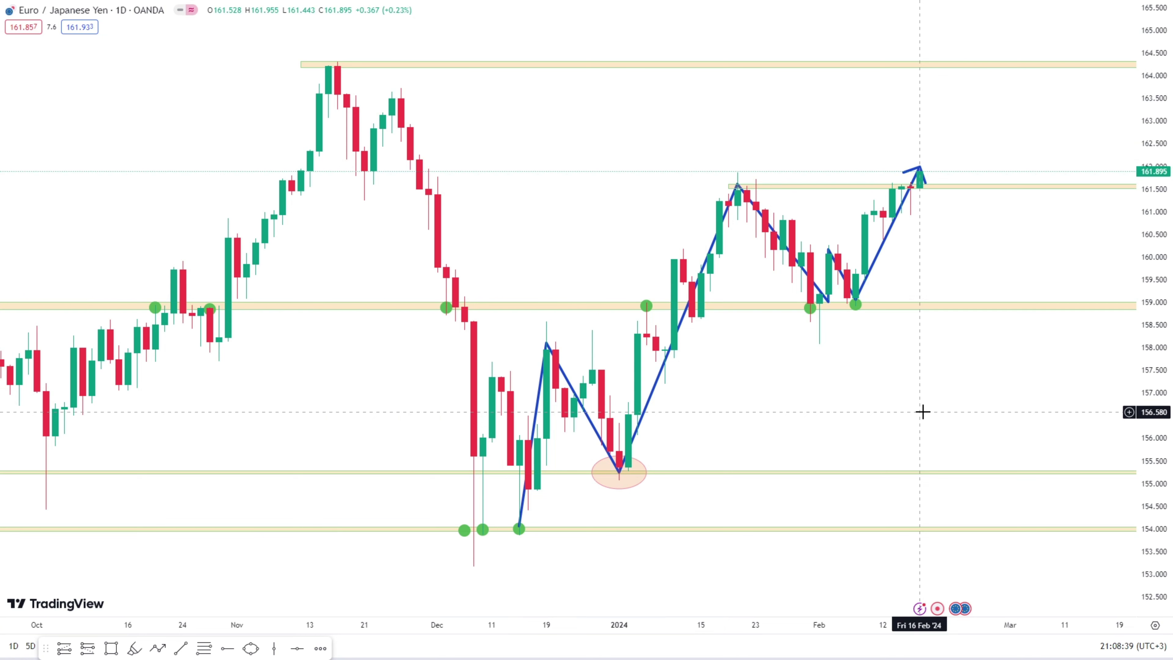
left_click(829, 252)
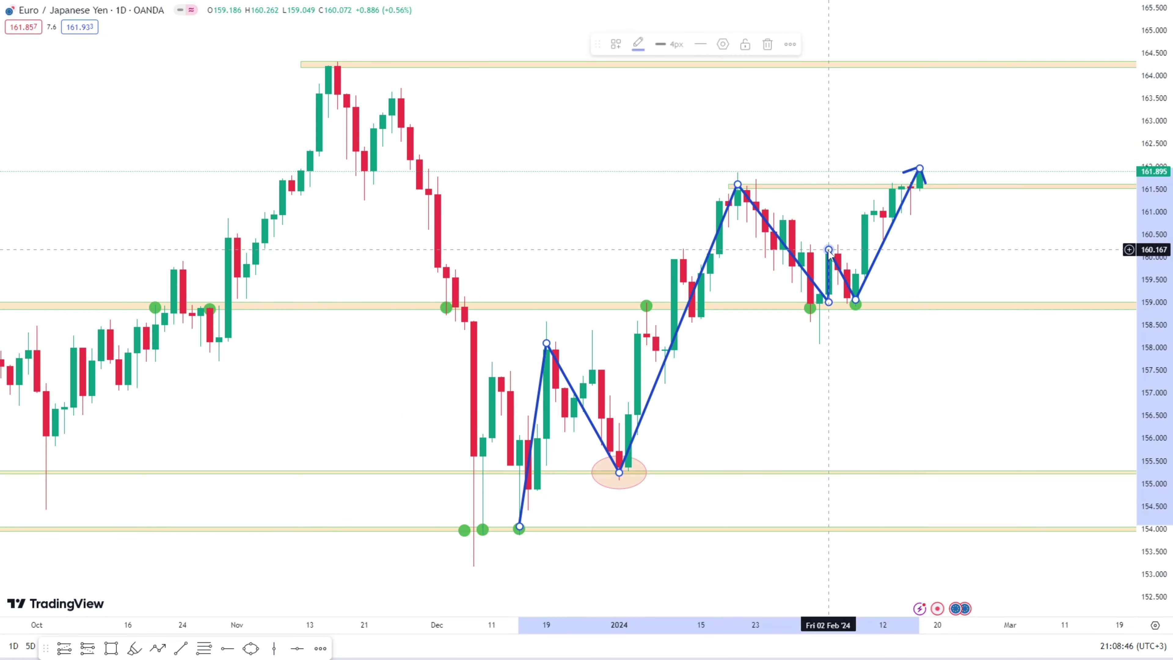
key("Delete")
Step: Project a blue arrow path from the latest candle via 161.5, near 163 and 162.6, ending at 164
left_click_drag(896, 389, 906, 389)
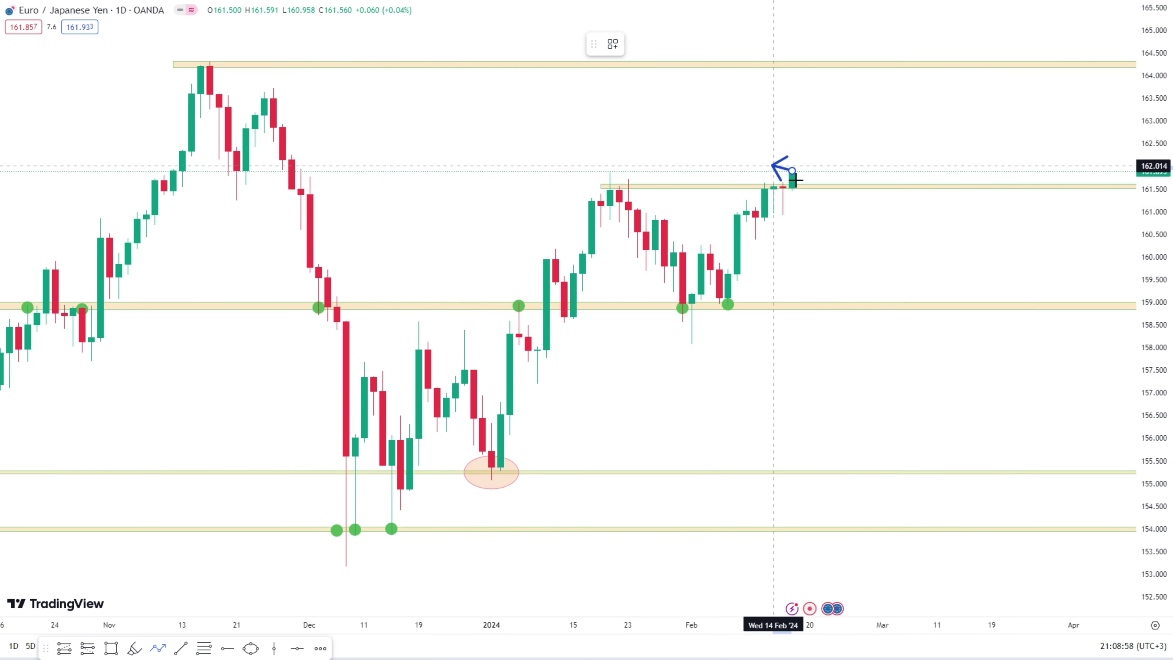
scroll(818, 154, "up", 1)
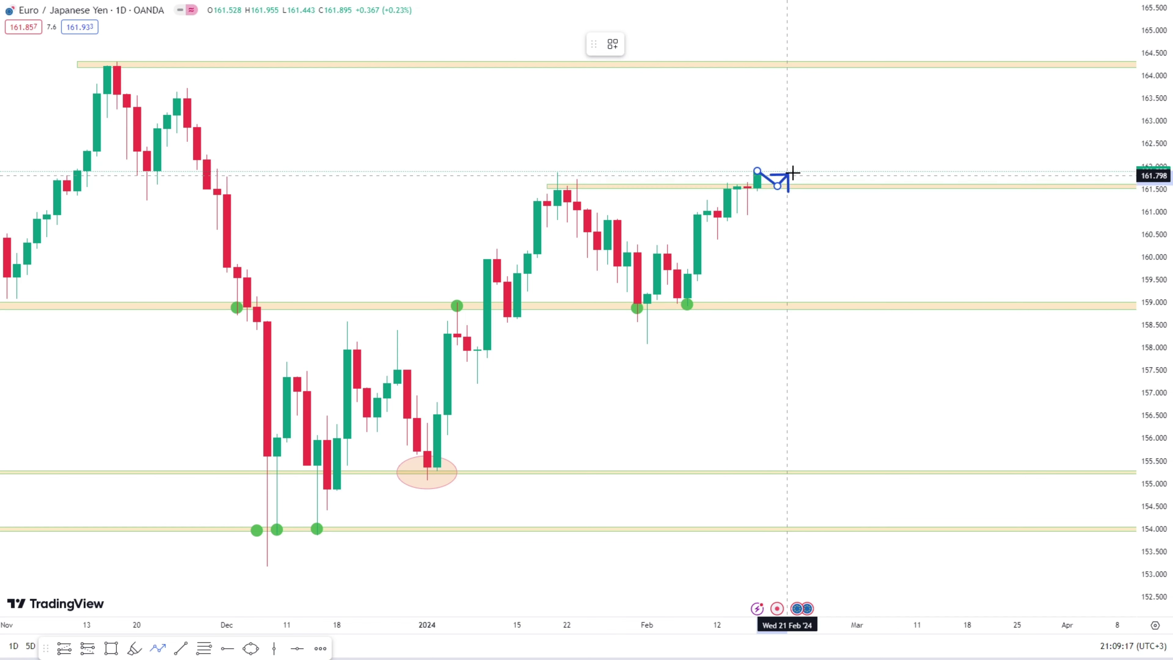
left_click(797, 157)
left_click(817, 121)
double_click(837, 139)
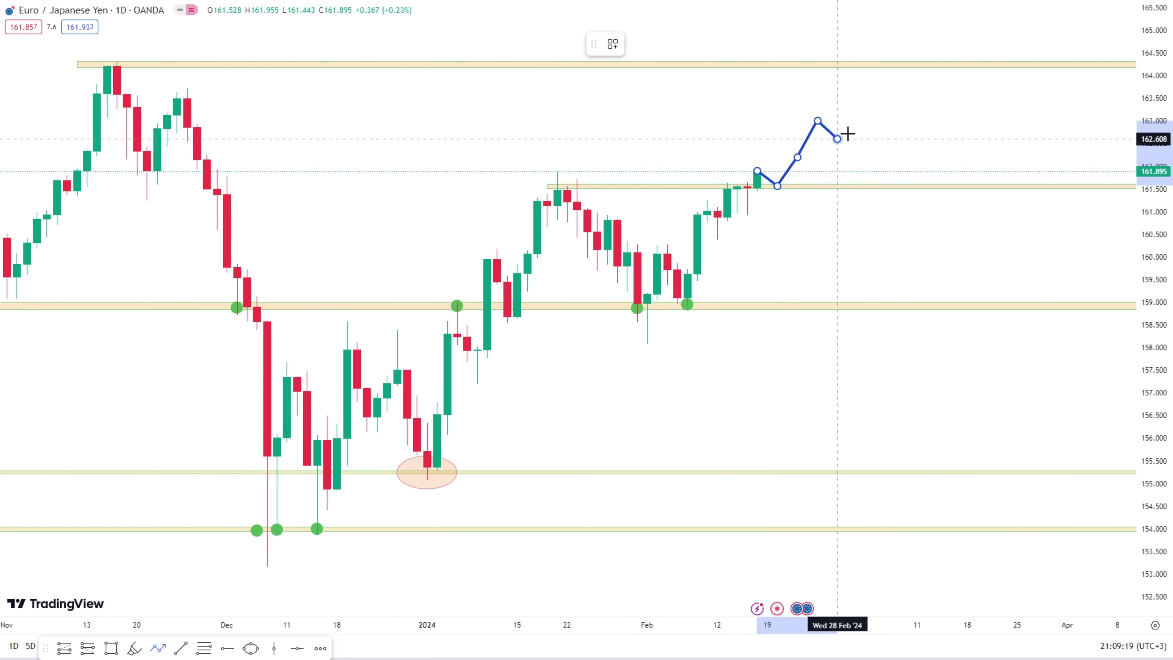
double_click(887, 64)
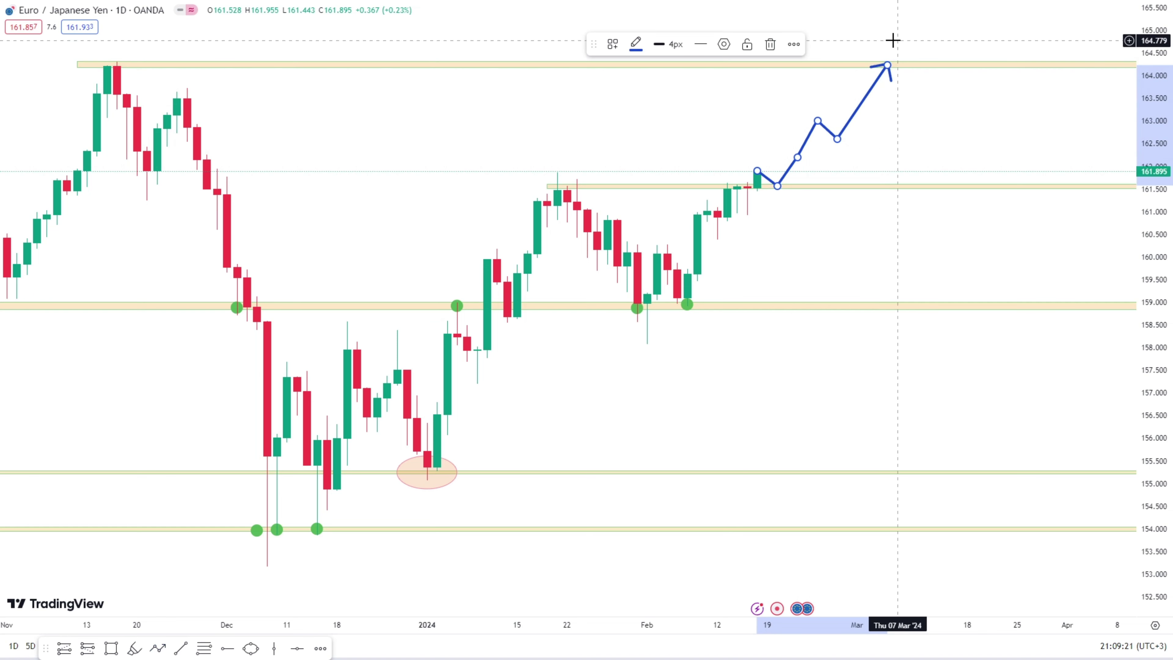
left_click(930, 70)
scroll(958, 92, "down", 3)
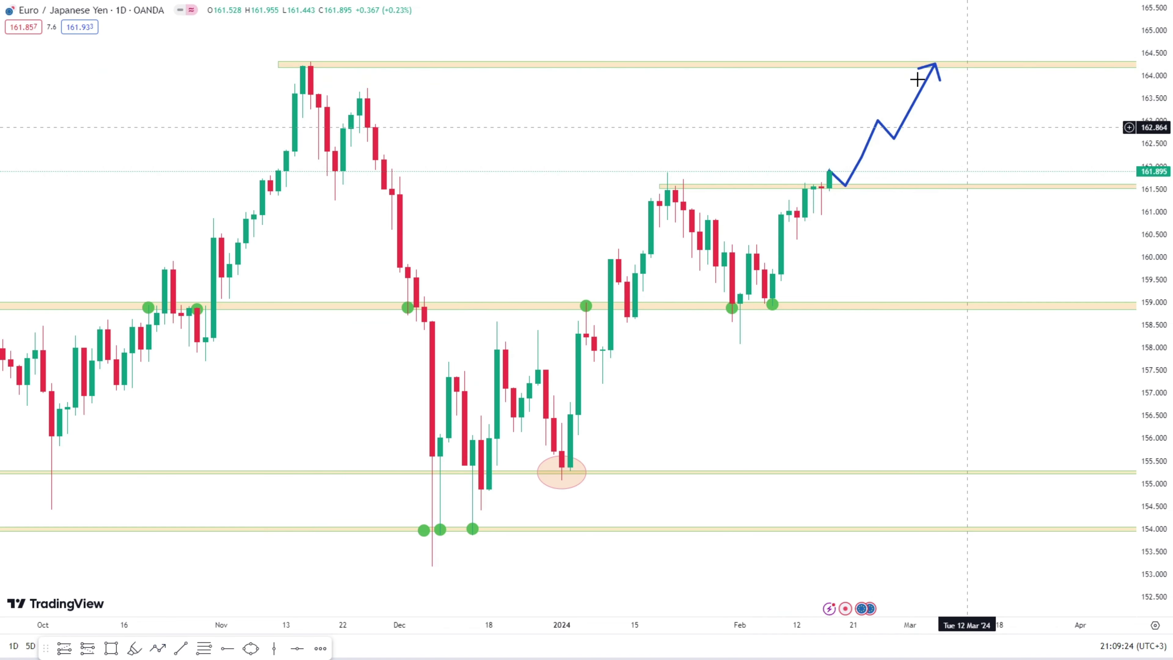
scroll(998, 296, "down", 3)
scroll(997, 409, "up", 4)
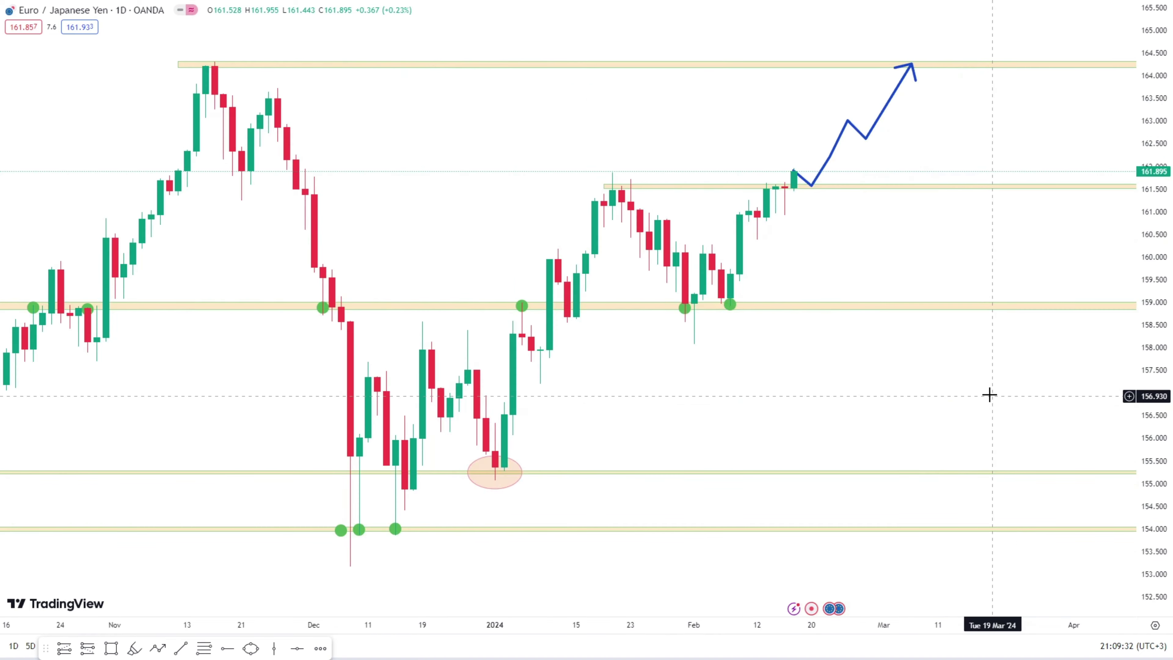
scroll(993, 393, "down", 2)
scroll(1021, 395, "down", 5)
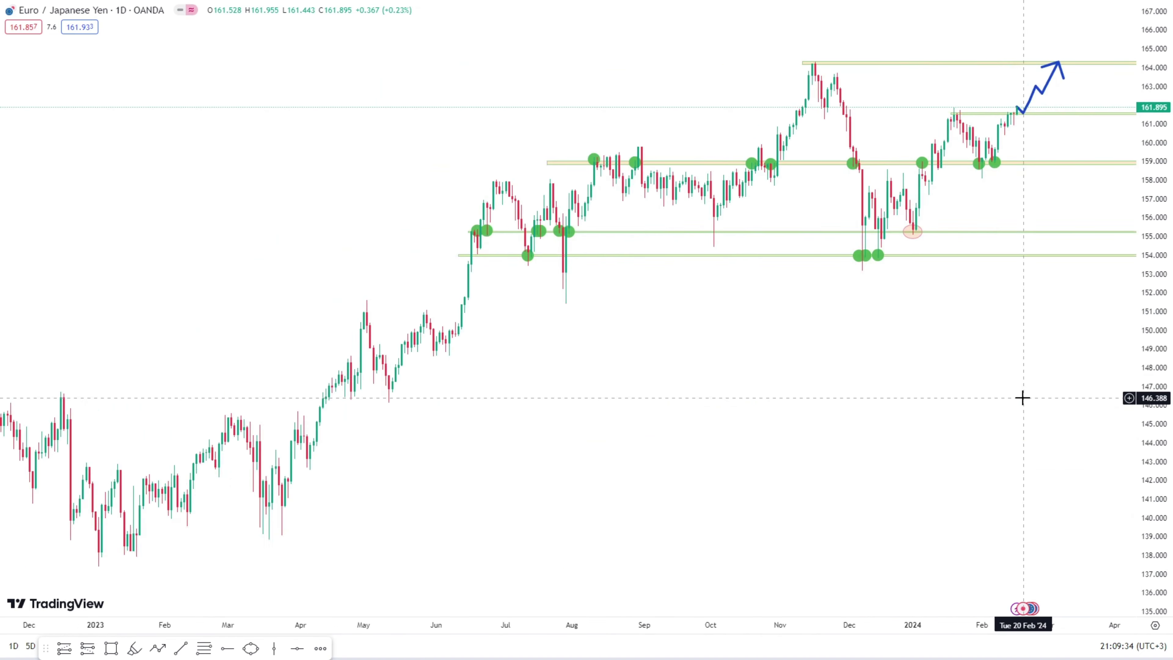
scroll(1021, 398, "down", 5)
scroll(1021, 399, "up", 3)
scroll(1018, 318, "up", 2)
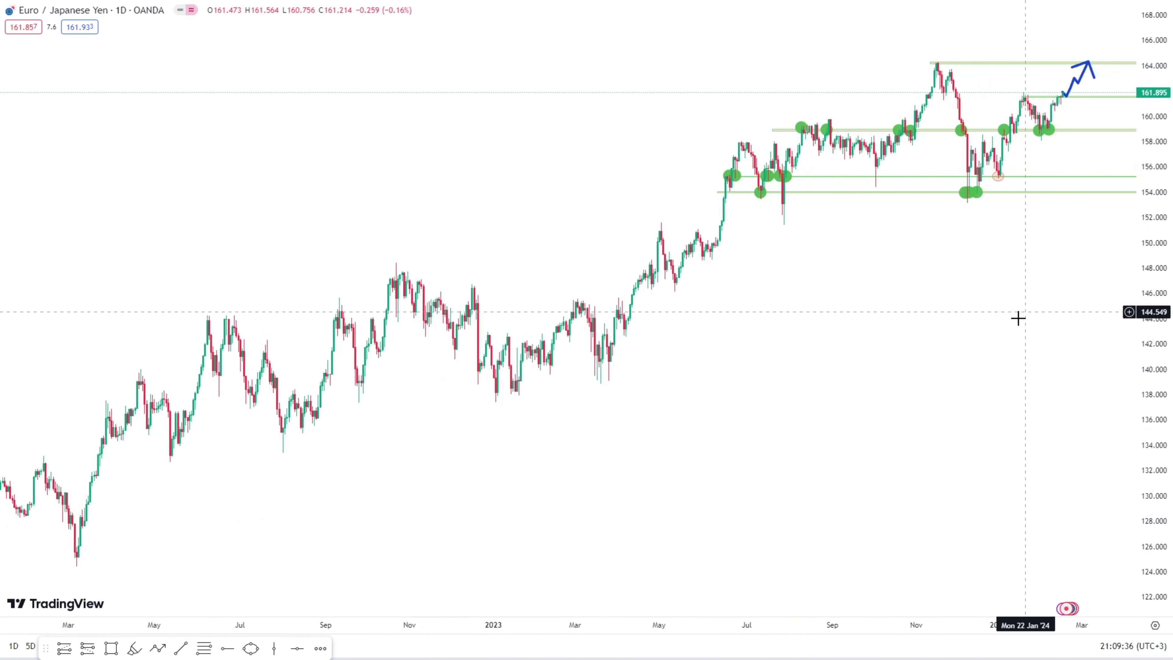
scroll(1016, 324, "up", 5)
scroll(774, 224, "up", 2)
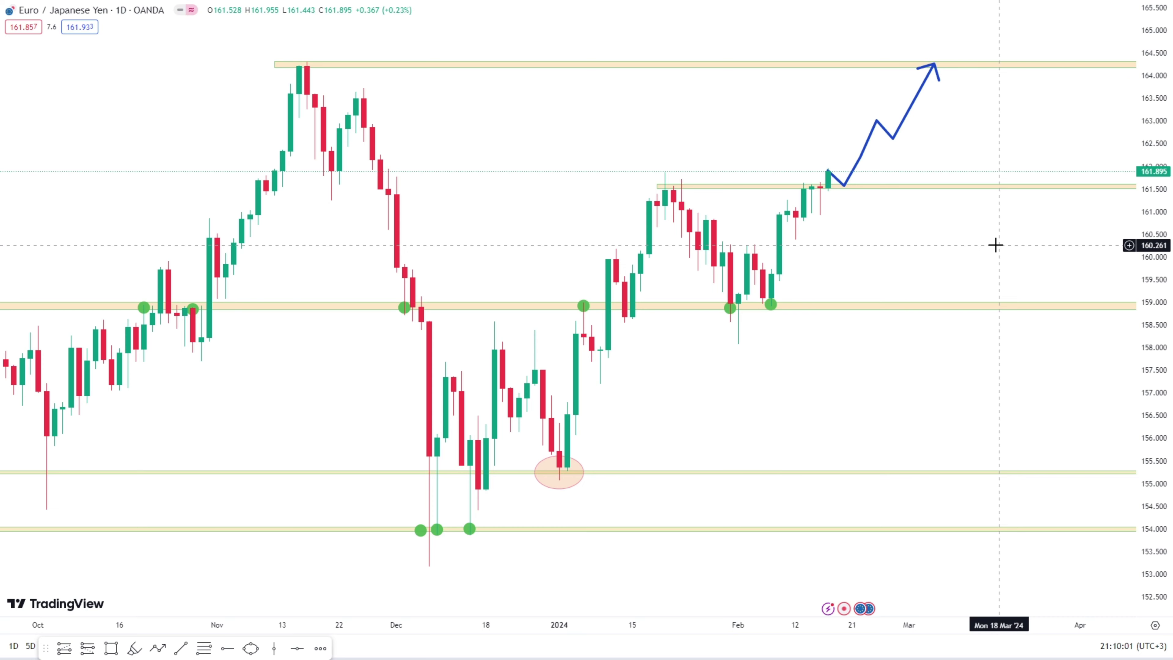
scroll(925, 325, "down", 3)
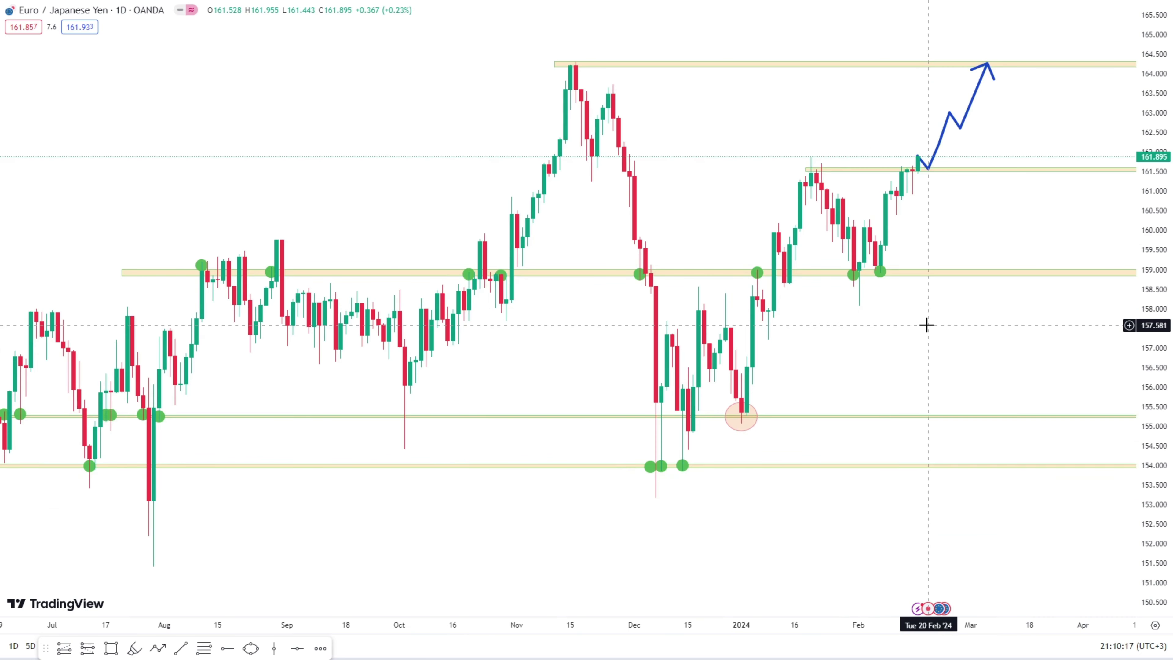